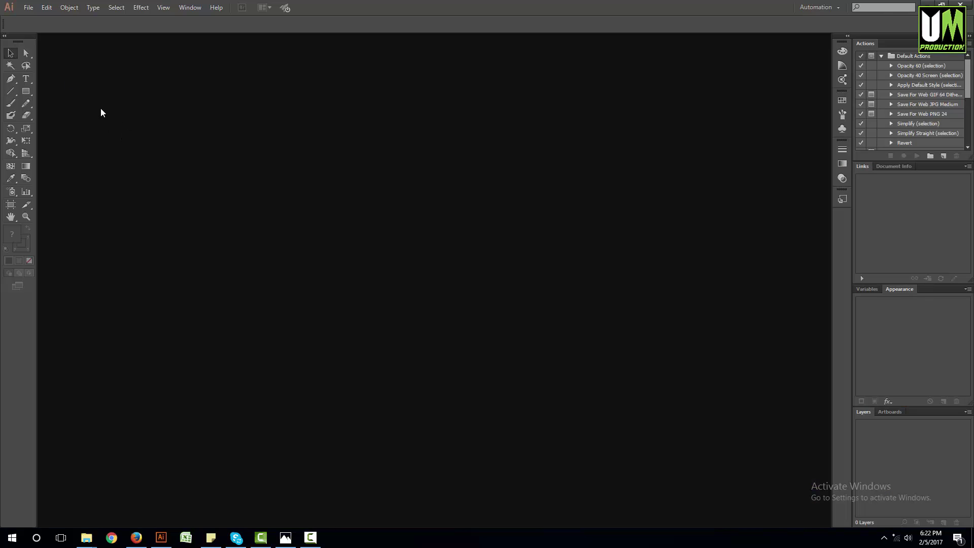
Create a new single-artboard document 2008 px wide and 2954 px high.
left_click(28, 7)
left_click(33, 19)
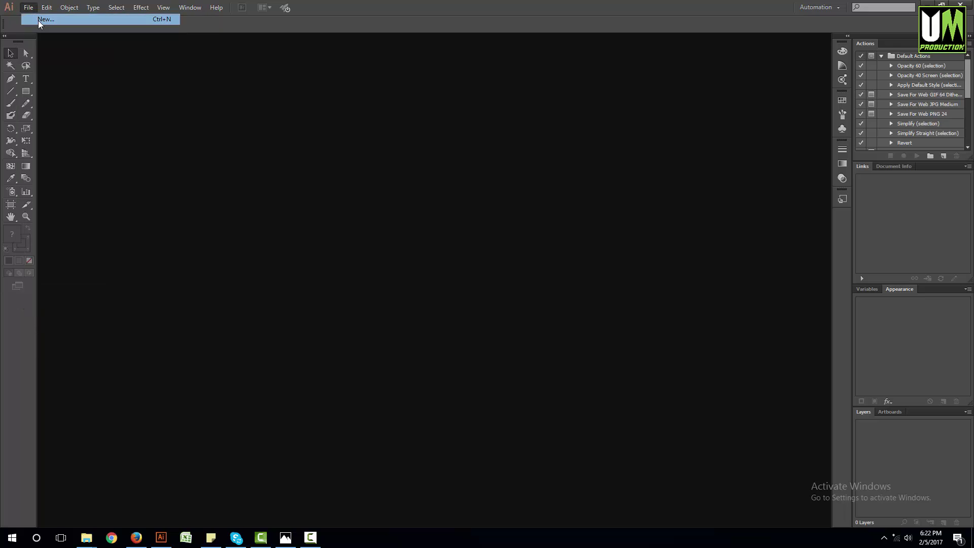
left_click(464, 260)
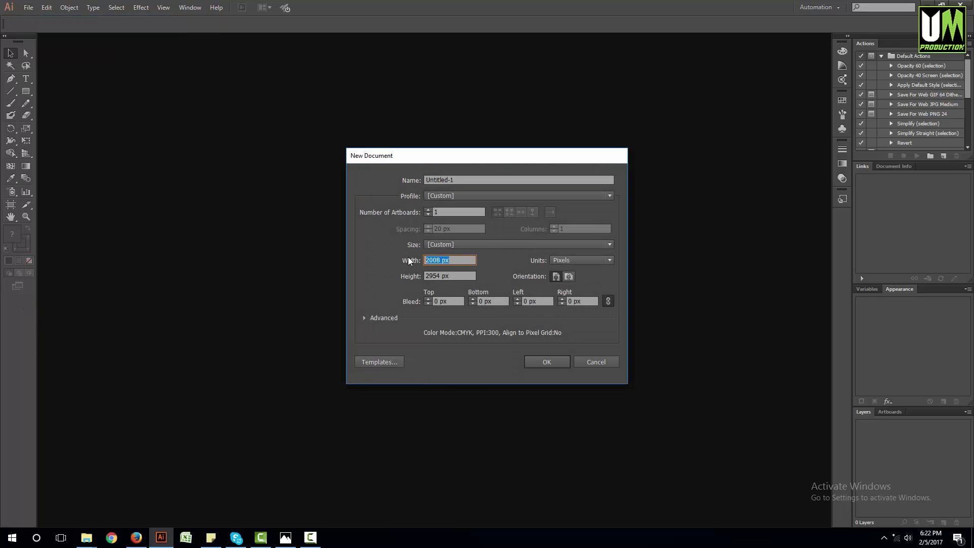
left_click(471, 276)
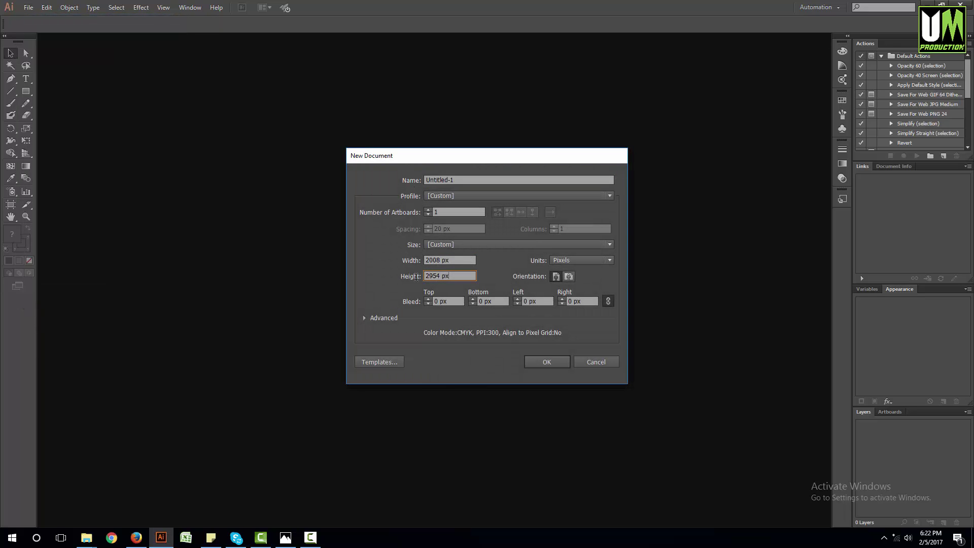
left_click(543, 361)
Draw a 2008 × 2954 px rectangle covering the whole artboard and fill it with black.
left_click(286, 537)
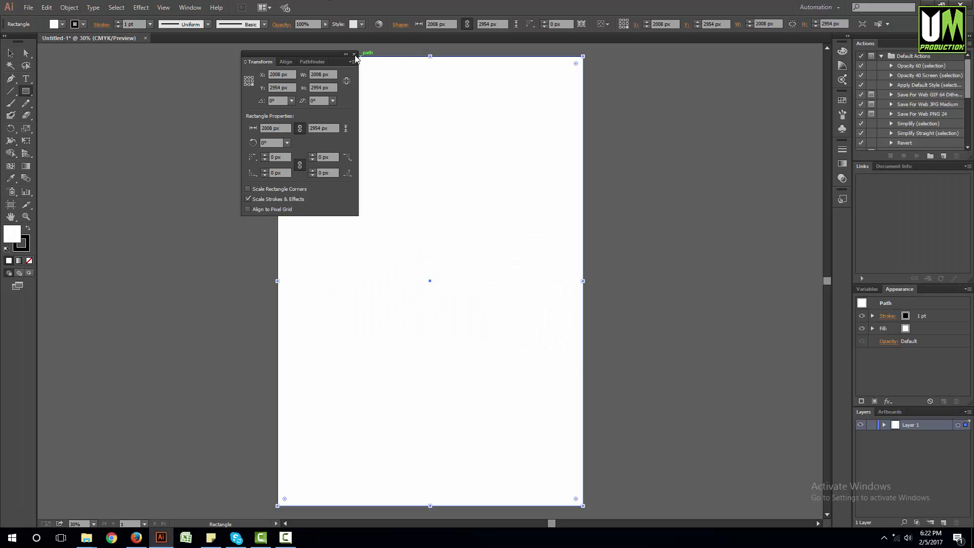
left_click(354, 52)
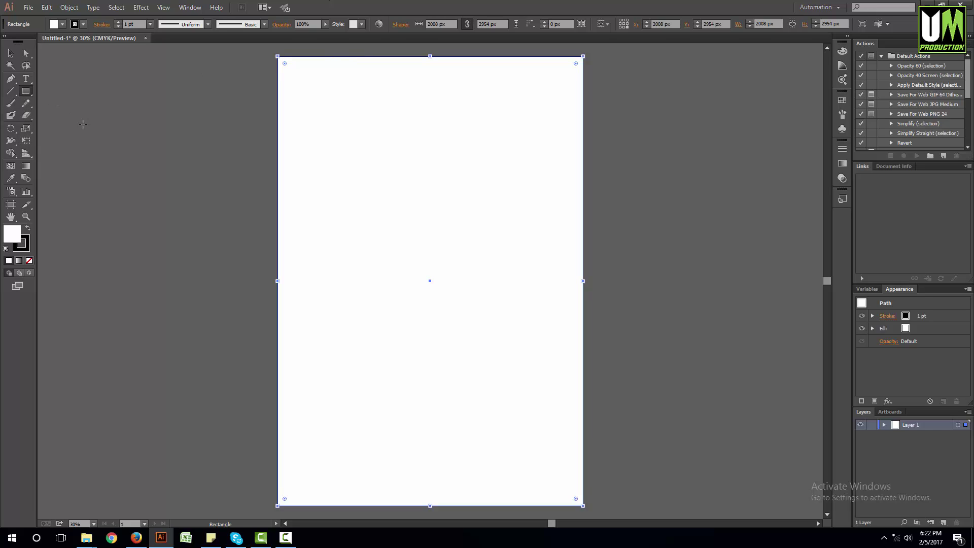
left_click(26, 91)
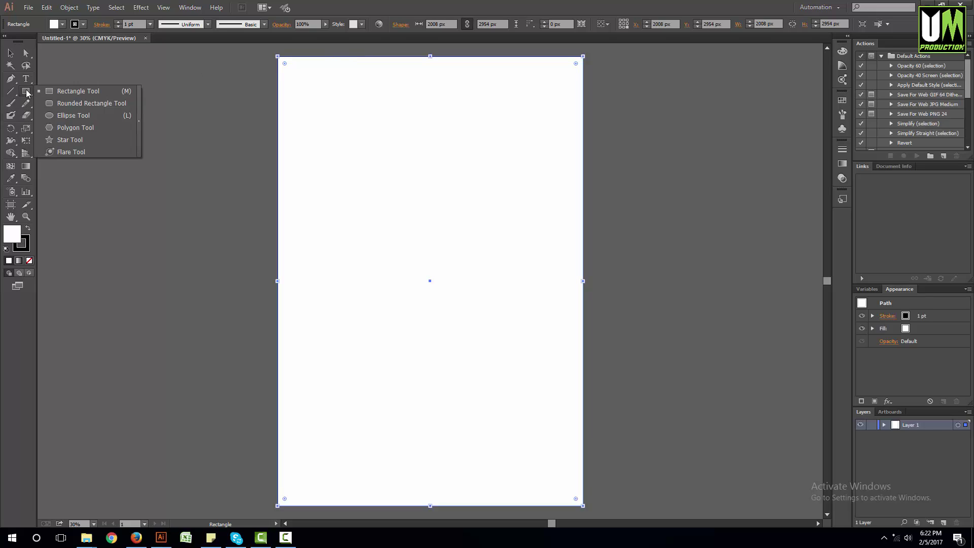
left_click(50, 92)
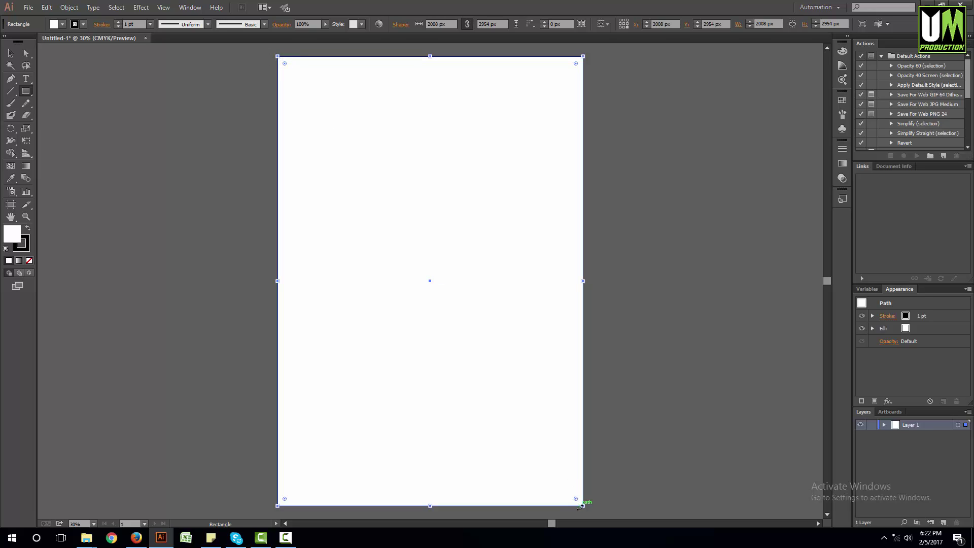
left_click(842, 100)
left_click(733, 122)
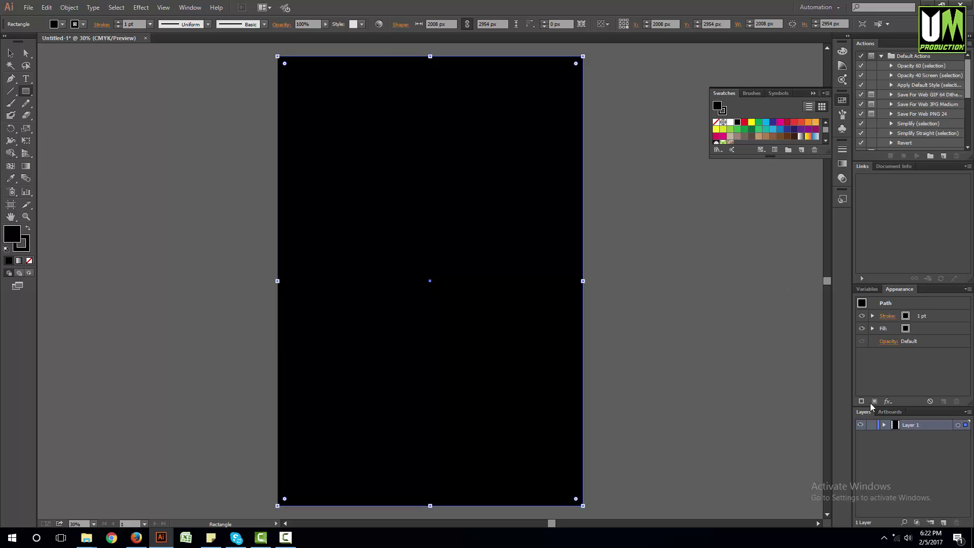
Lock the black background rectangle inside Layer 1 and switch to the Selection tool.
left_click(884, 424)
left_click(868, 437)
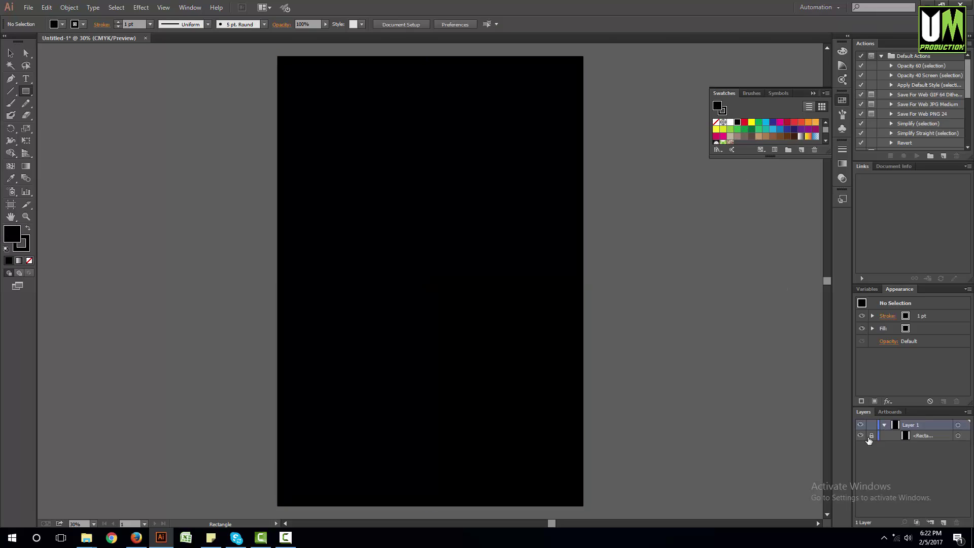
left_click(12, 52)
Place the best-mom-ever t-shirt image from the desktop onto the canvas beside the artboard.
double_click(491, 7)
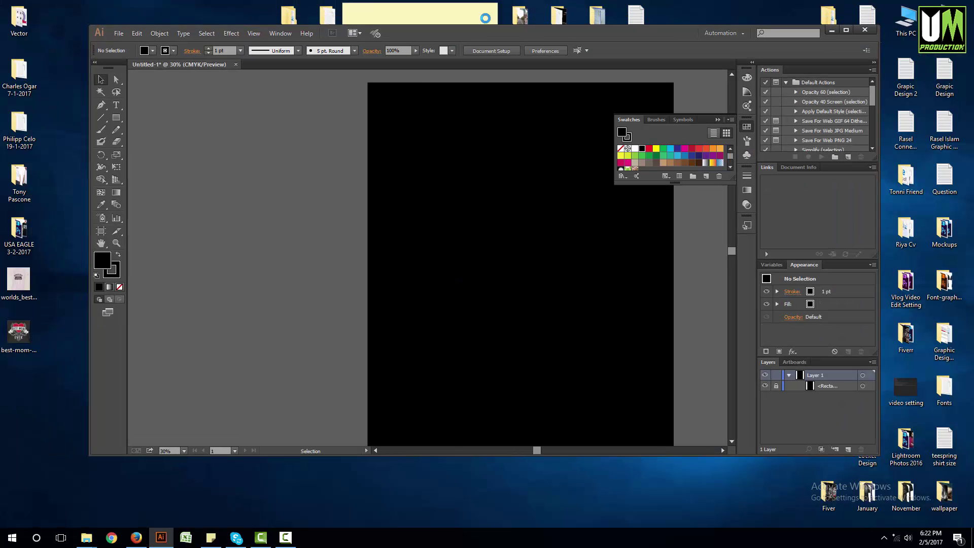
left_click_drag(64, 346, 248, 218)
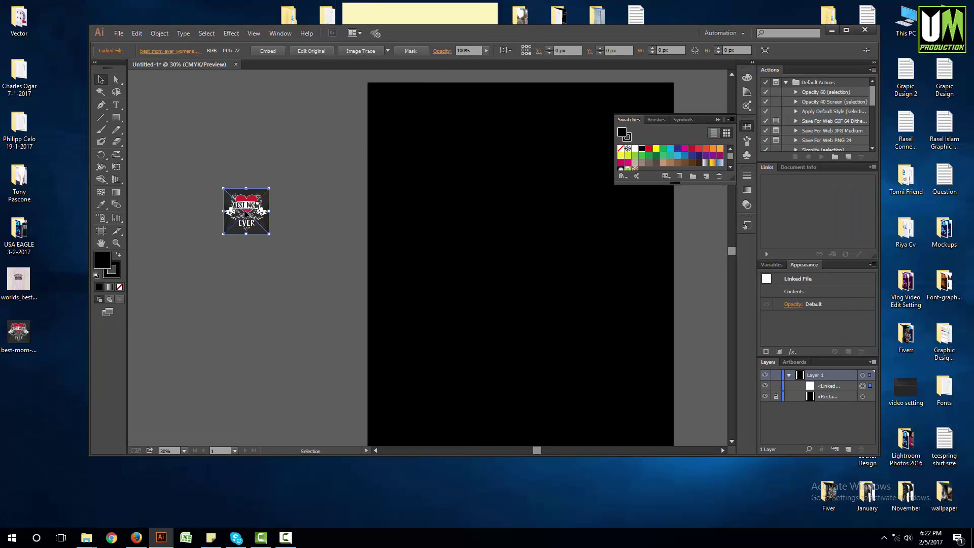
double_click(446, 35)
Enlarge the linked reference image to about 1547 px square against the artboard's upper-left edge and lock it.
left_click_drag(178, 207, 393, 388)
left_click_drag(266, 297, 175, 200)
left_click_drag(175, 201, 175, 193)
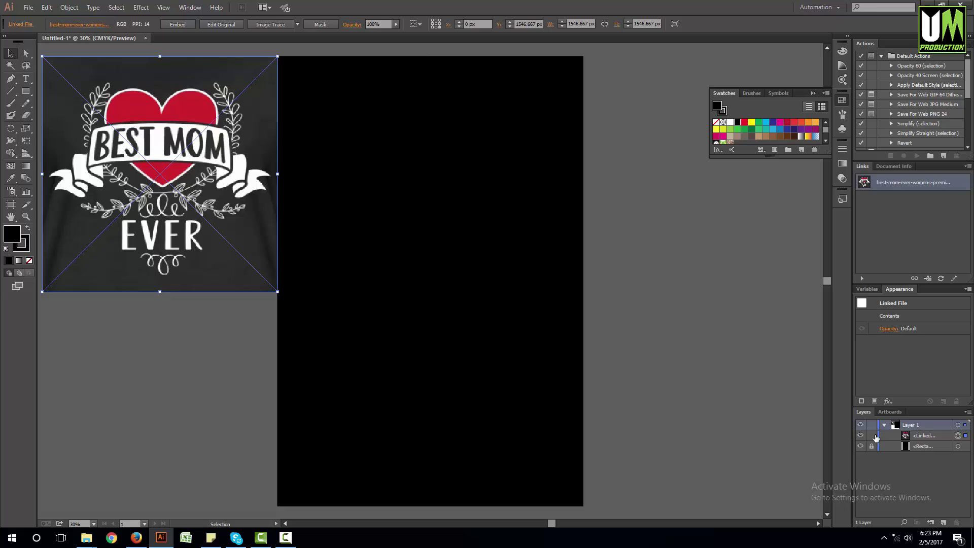
left_click(870, 436)
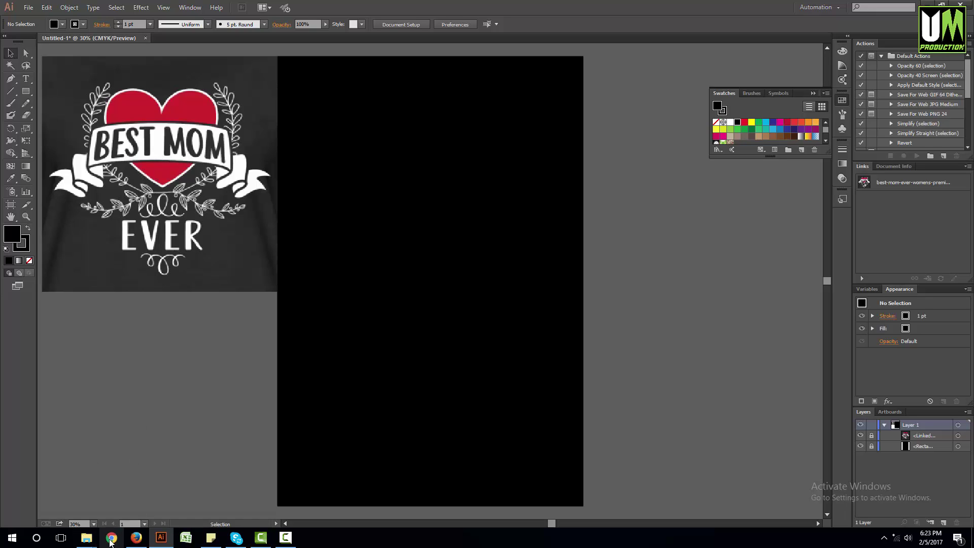
Switch to Chrome and search Google for "heart vector" images.
left_click(111, 537)
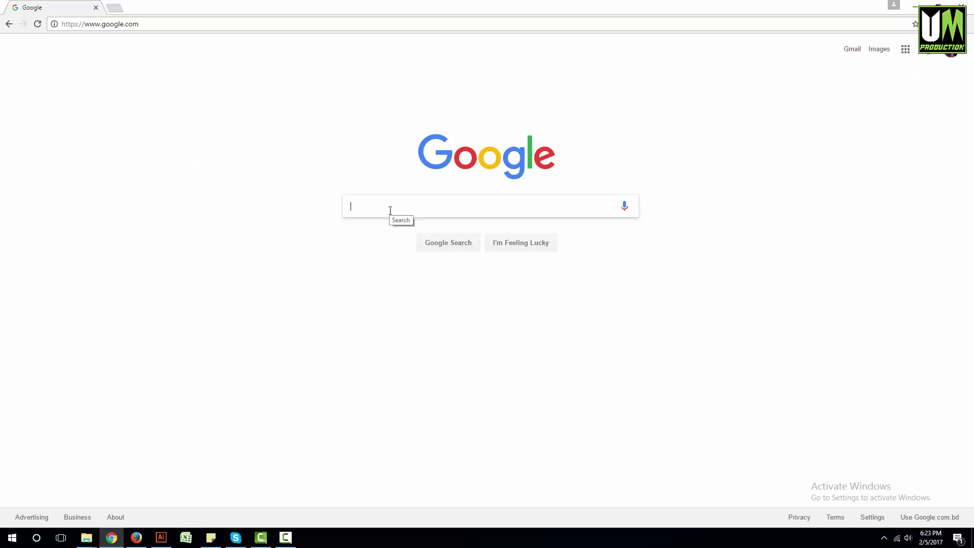
type("heart ")
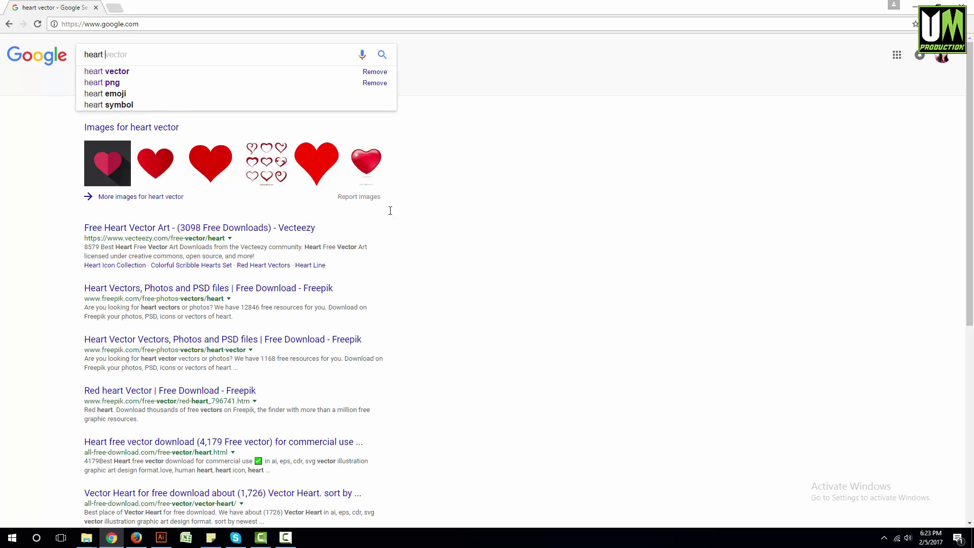
type("vecto")
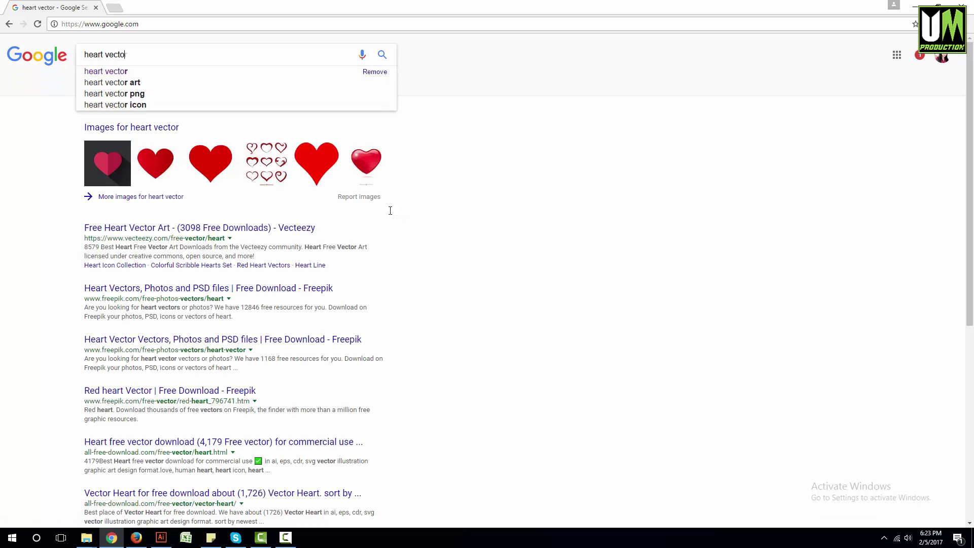
type("r")
key("Return")
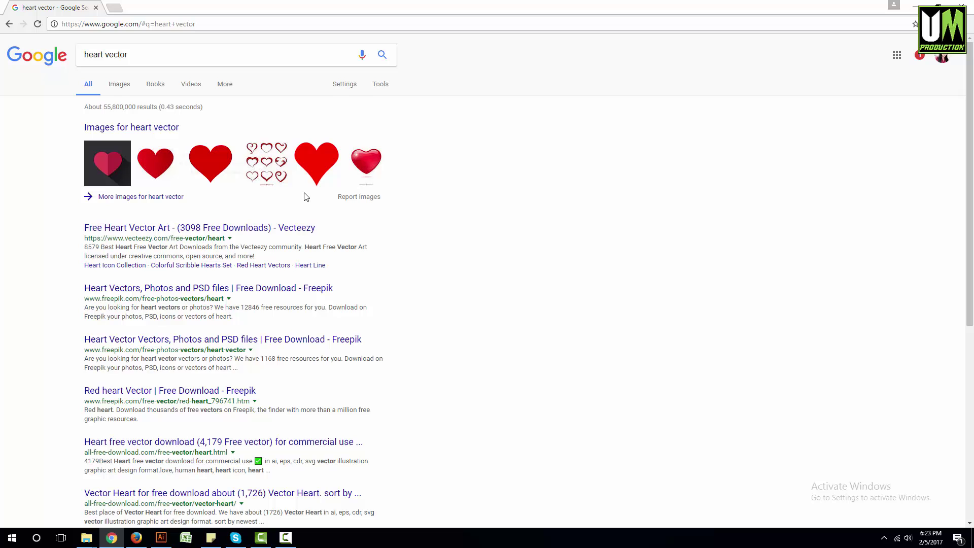
left_click(133, 126)
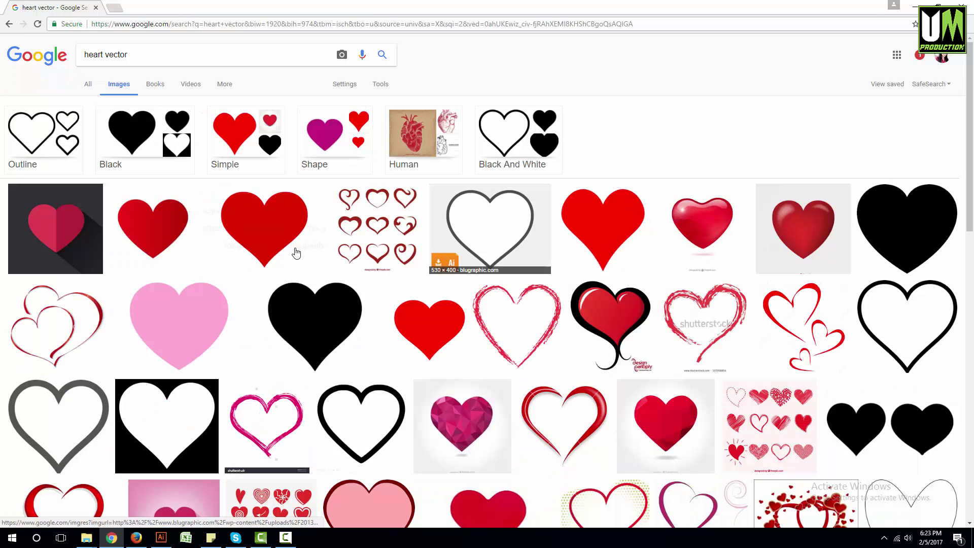
Compare the heart image results with the heart in the reference artwork, previewing the plain red heart.
scroll(228, 253, "down", 5)
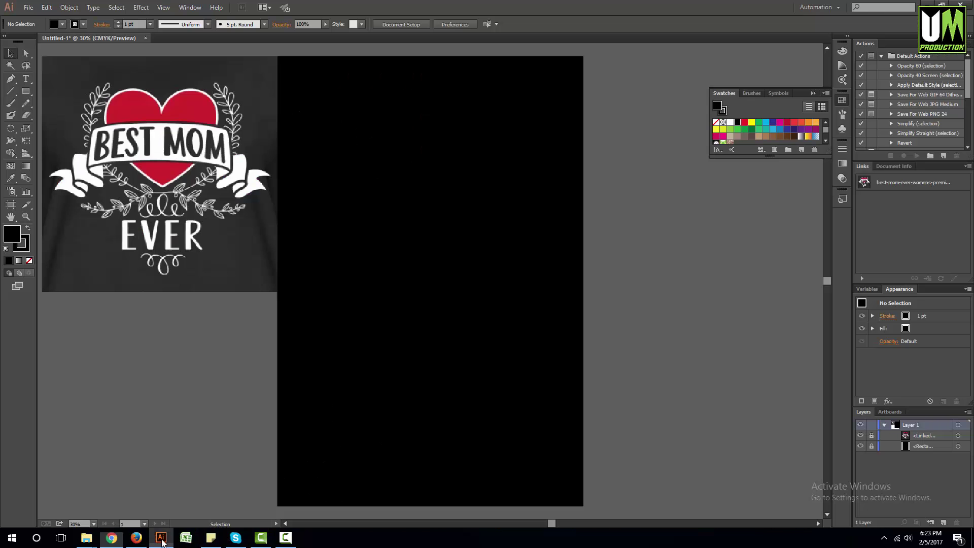
left_click(161, 537)
scroll(148, 126, "up", 1)
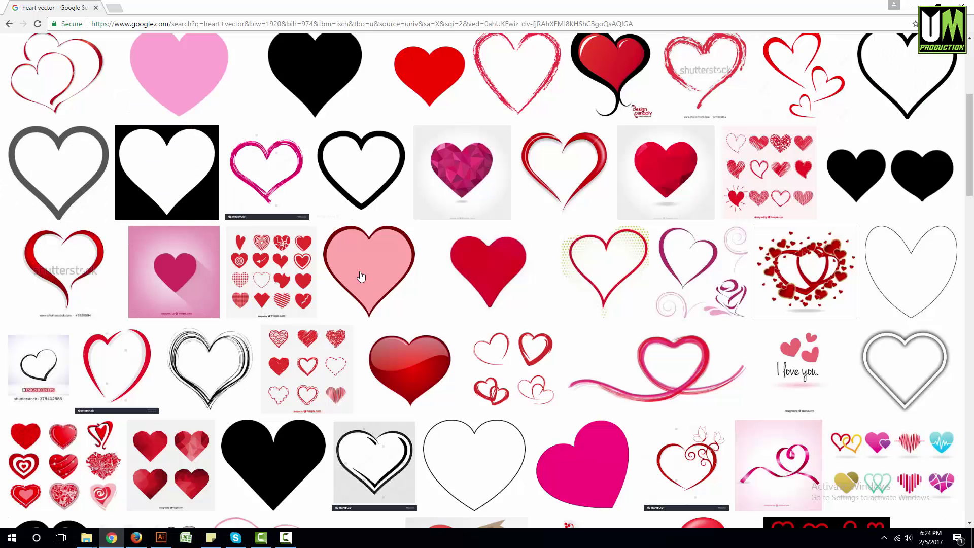
left_click(111, 538)
scroll(379, 303, "up", 2)
scroll(379, 303, "up", 2)
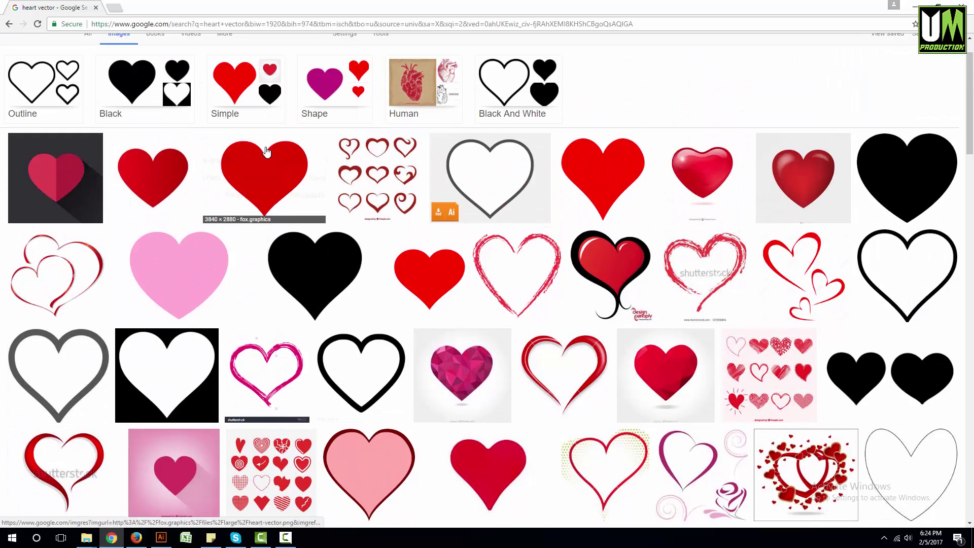
left_click(604, 170)
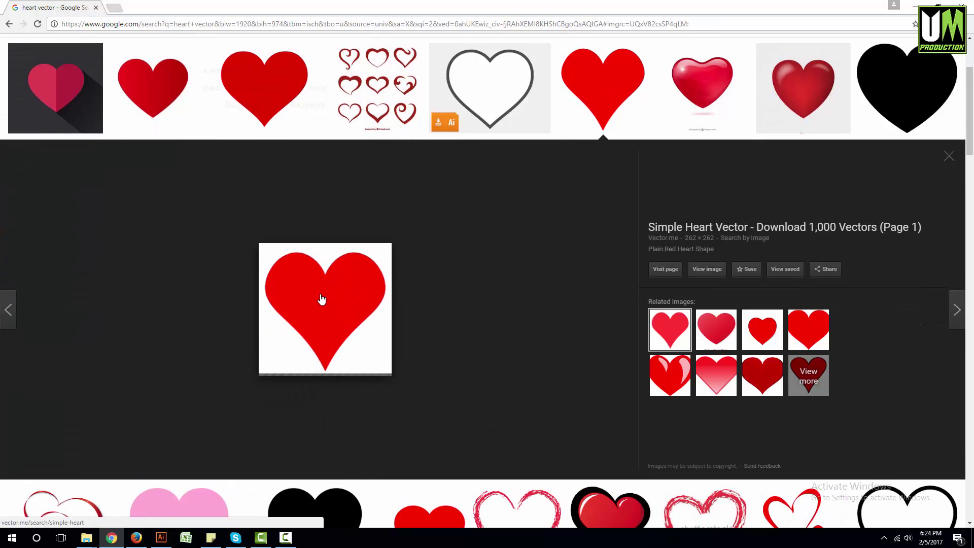
left_click(944, 158)
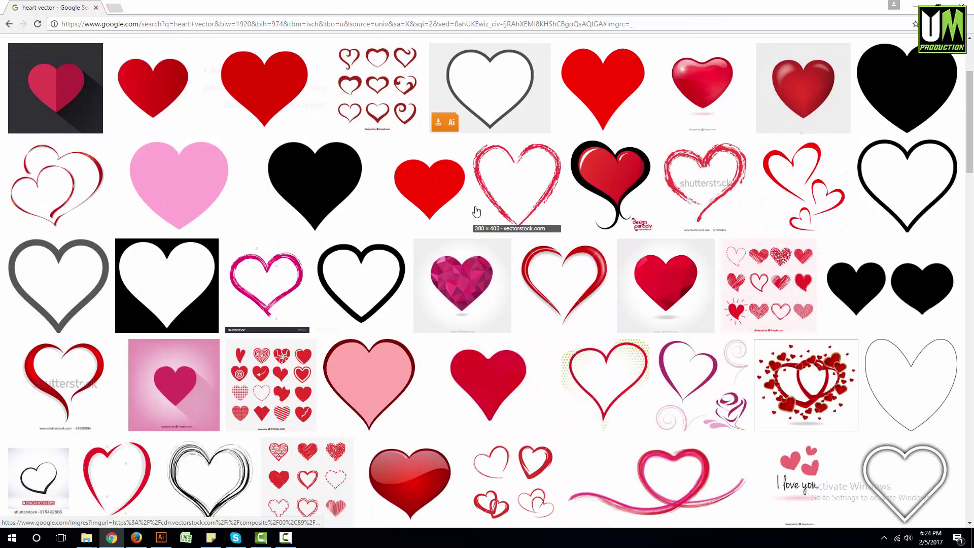
Preview the pink heart vector result, compare it with the reference artwork, and open its original image.
left_click(187, 191)
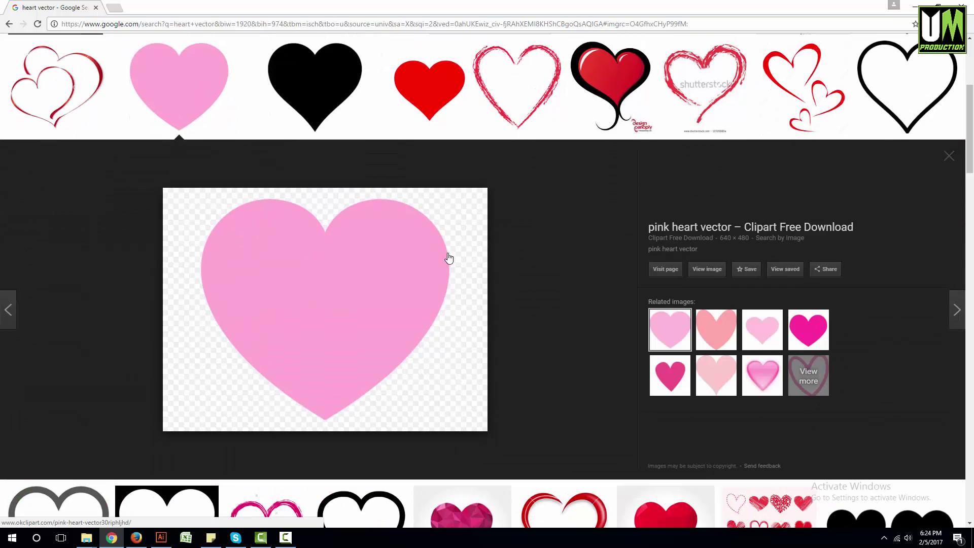
left_click(161, 537)
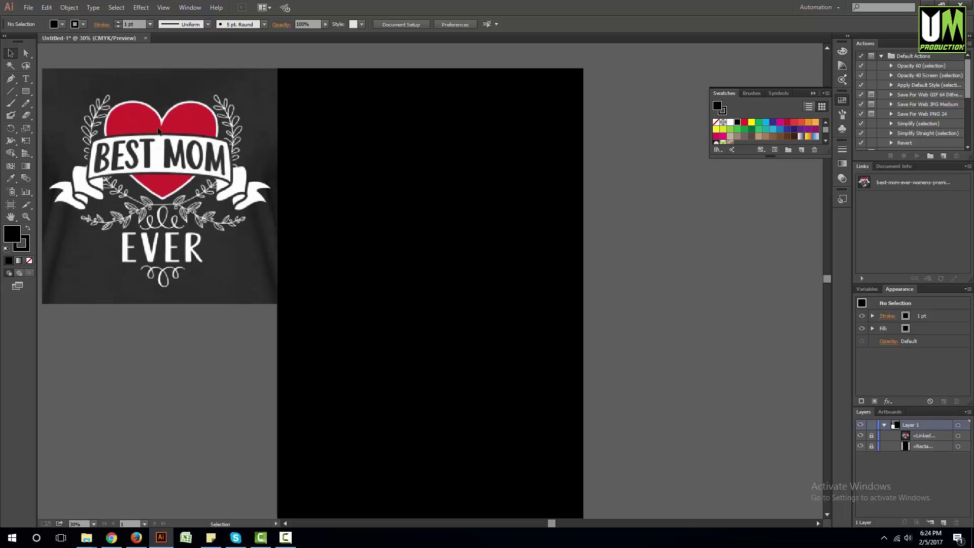
left_click(111, 537)
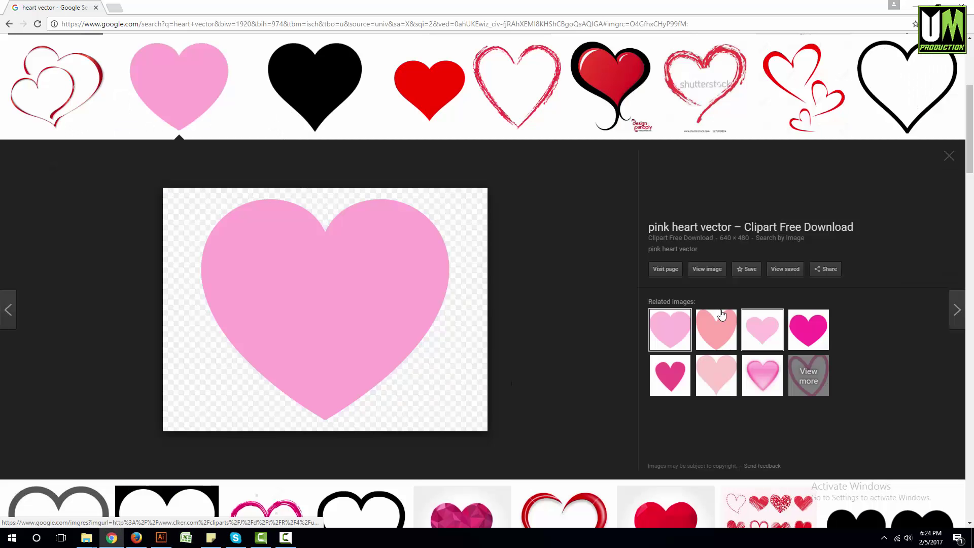
left_click(708, 273)
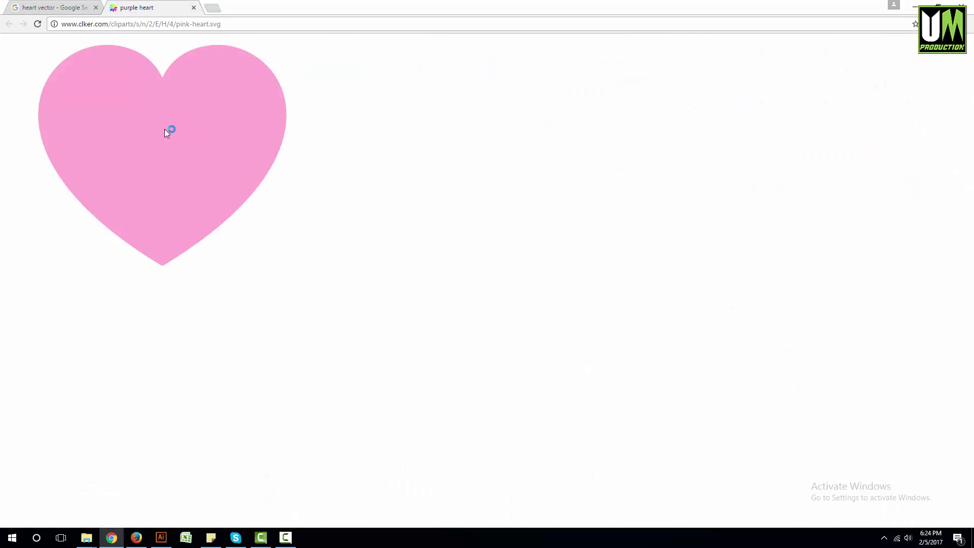
Save the pink heart image to the Desktop as an SVG document named pink-heart.
right_click(164, 128)
left_click(188, 178)
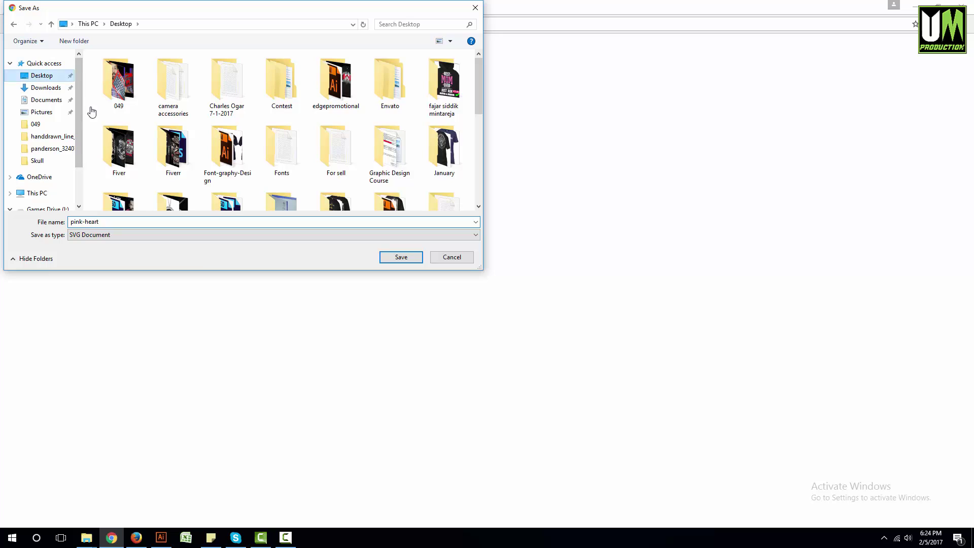
left_click(395, 253)
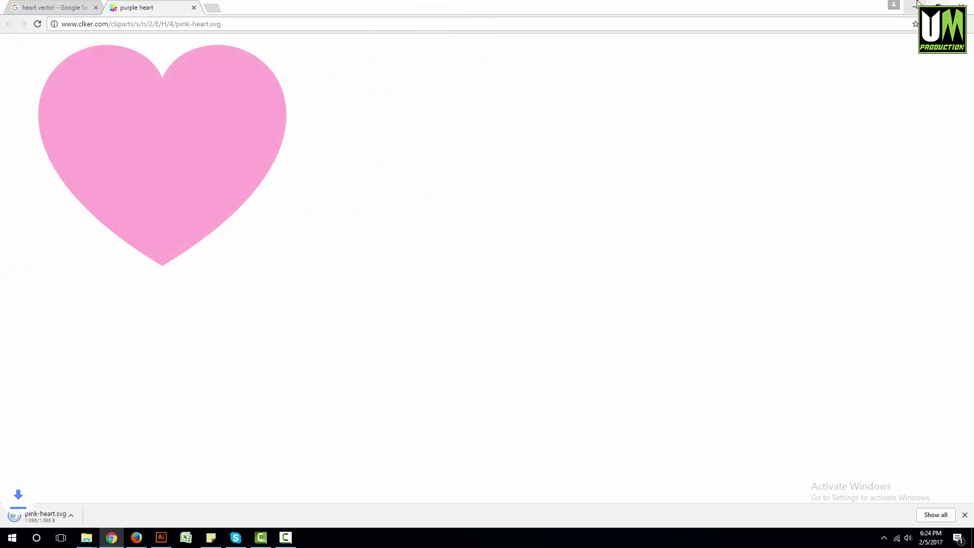
Check the file type and details of the pink-heart file on the desktop.
left_click(915, 7)
right_click(74, 349)
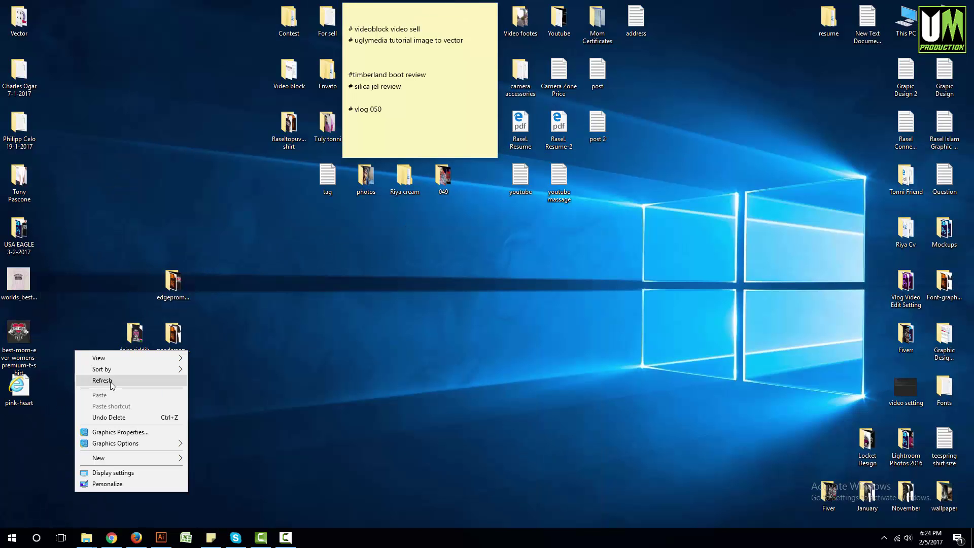
left_click(110, 382)
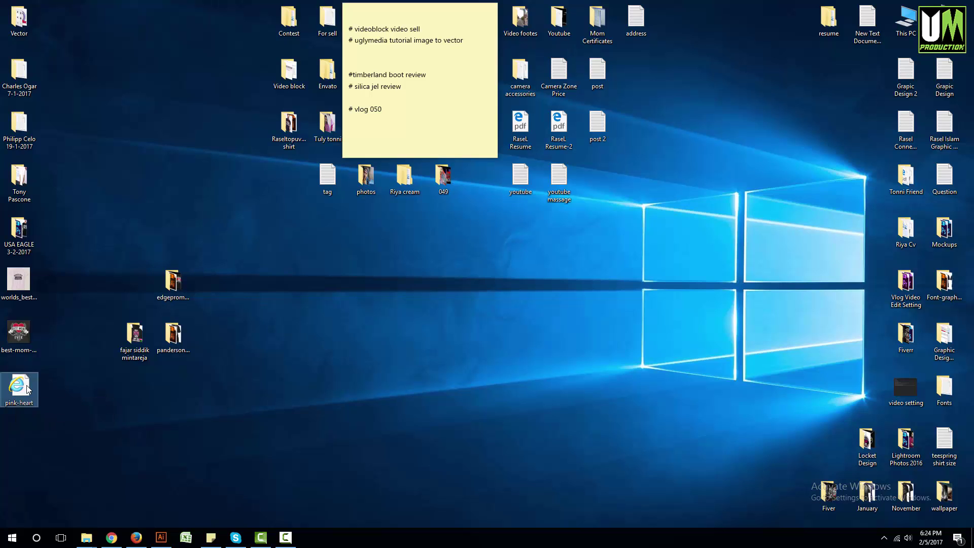
right_click(17, 393)
left_click(53, 378)
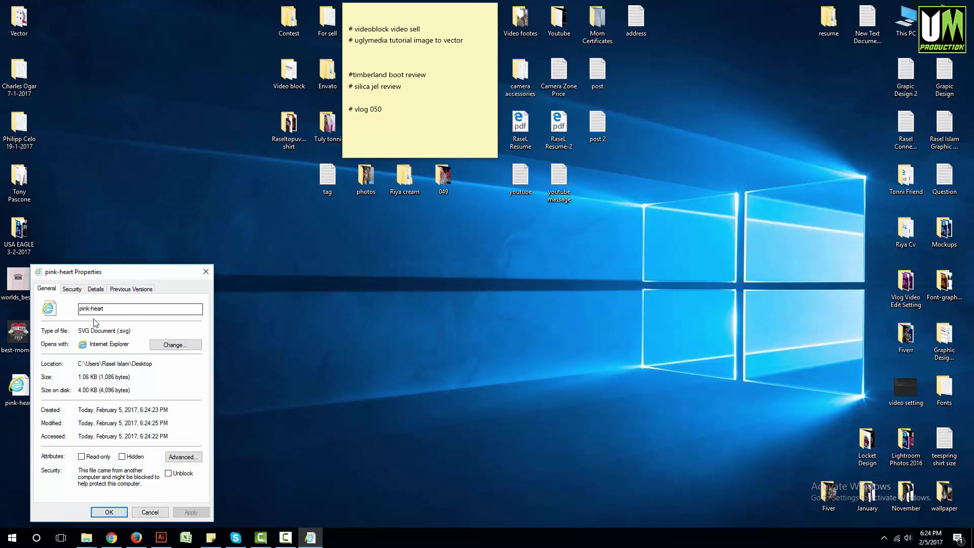
left_click(95, 289)
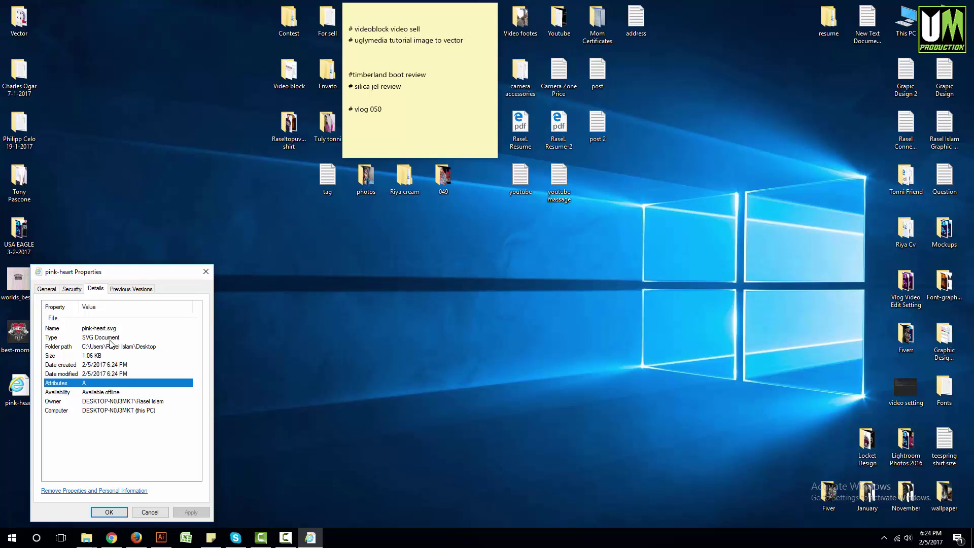
left_click(148, 512)
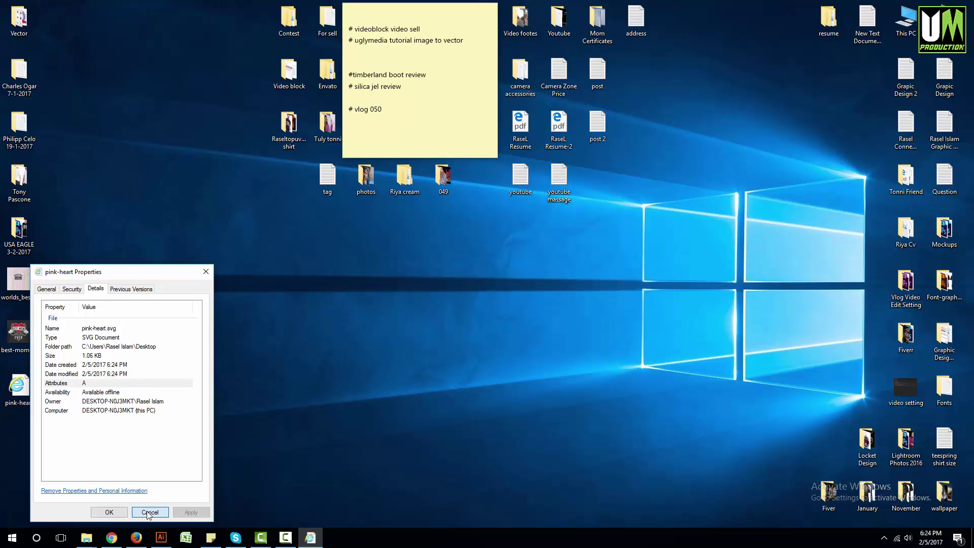
Open pink-heart.svg from the desktop in Illustrator and shift the heart slightly right on its artboard.
left_click_drag(28, 388, 334, 282)
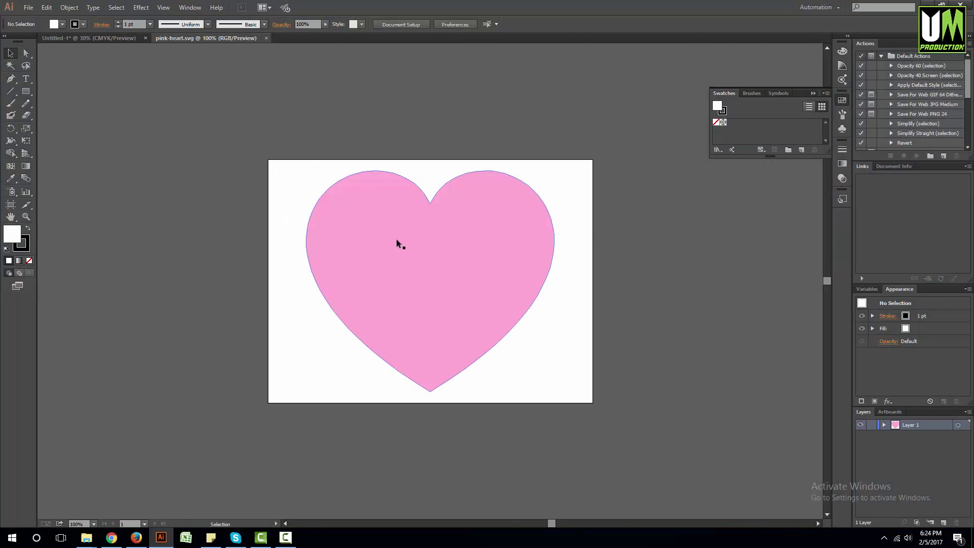
left_click_drag(472, 270, 397, 266)
left_click_drag(380, 285, 495, 291)
left_click_drag(556, 304, 530, 303)
scroll(513, 321, "up", 1)
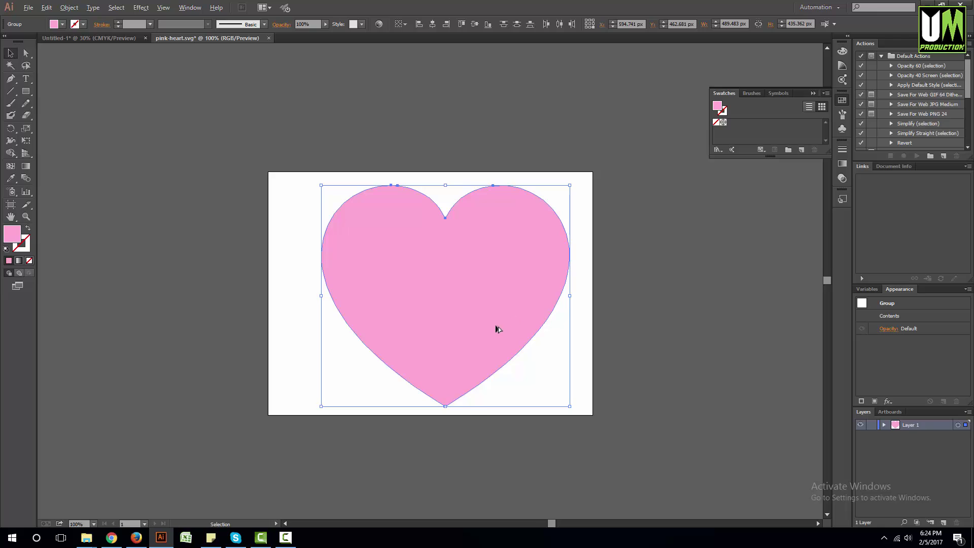
Transfer the pink heart from pink-heart.svg onto the black artboard of the Untitled-1 document.
scroll(496, 327, "up", 1)
scroll(533, 248, "down", 2)
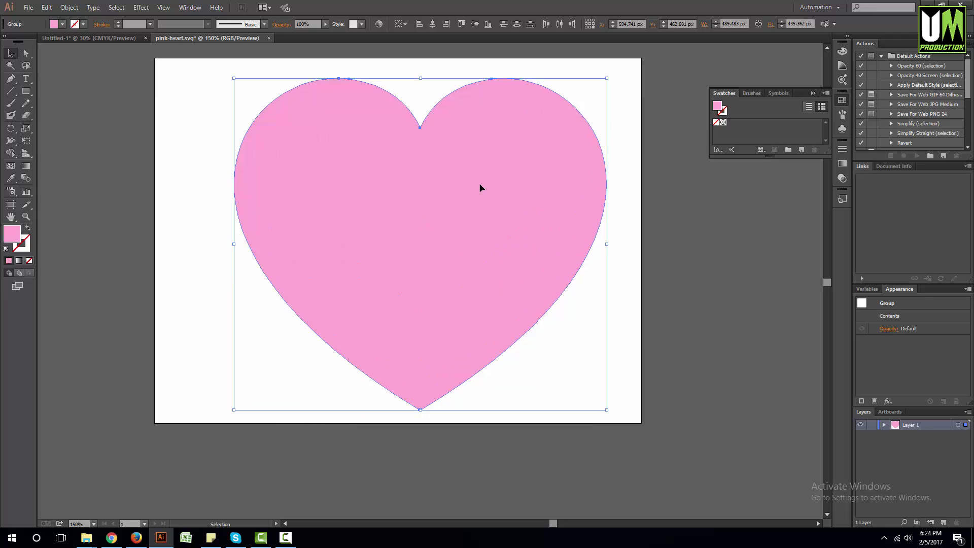
left_click_drag(465, 226, 417, 251)
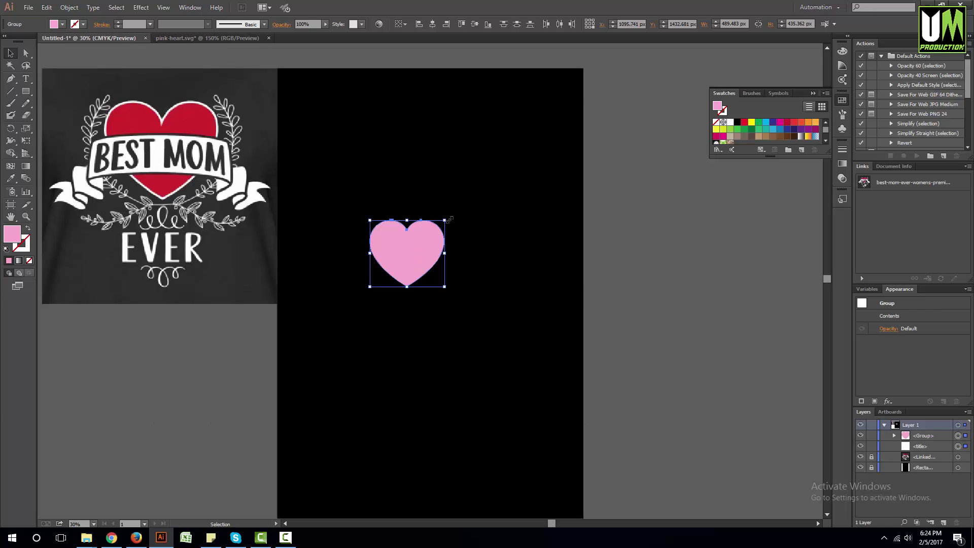
Enlarge the pink heart to about 1376 × 1224 px and position it in the upper half of the black artboard.
left_click_drag(446, 220, 581, 100)
left_click_drag(505, 163, 451, 229)
mouse_move(466, 232)
left_mouse_down()
mouse_move(449, 231)
mouse_move(474, 242)
mouse_move(463, 248)
left_mouse_up()
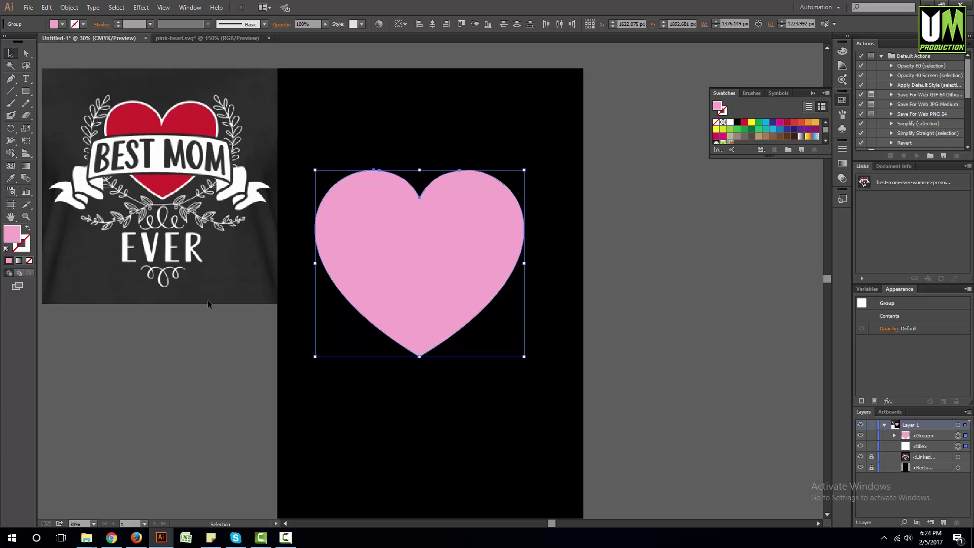
Fill the heart with the red sampled from the reference heart and scale it down to about 1099 × 977 px.
left_click(13, 181)
left_click(134, 120)
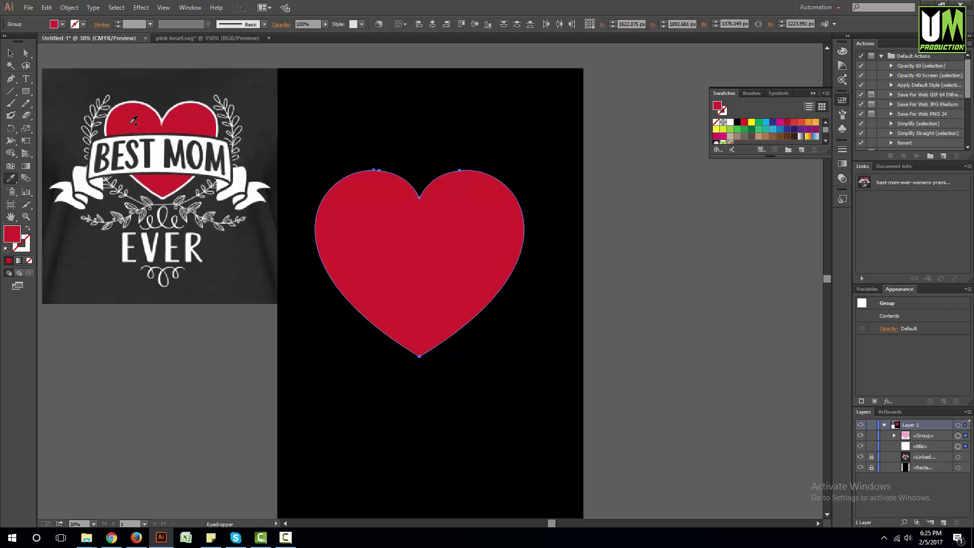
key("v")
left_click_drag(392, 261, 400, 251)
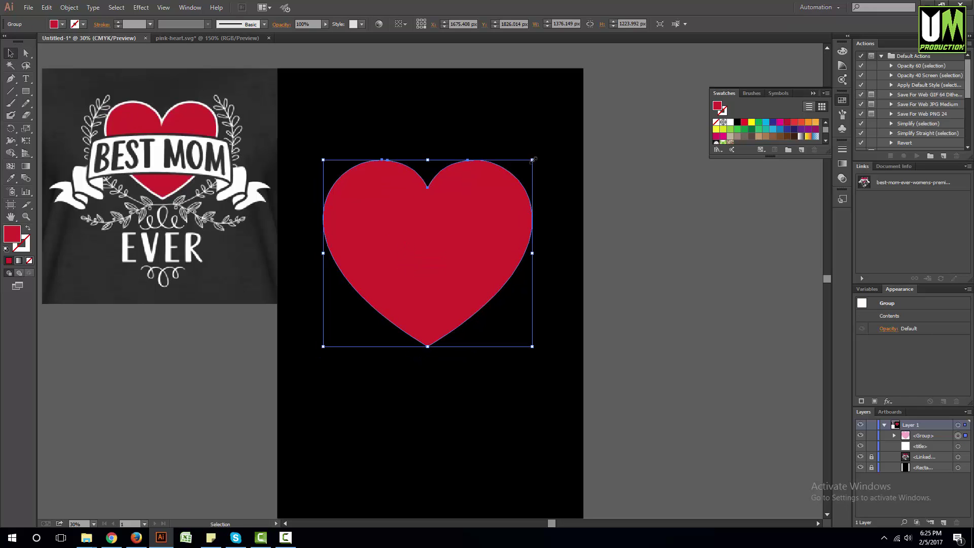
left_click_drag(532, 160, 440, 237)
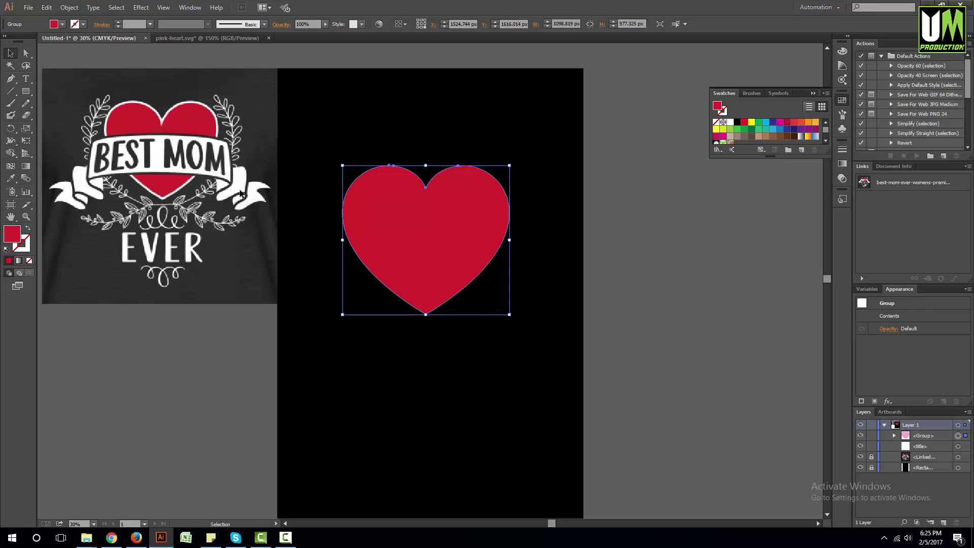
left_click(350, 384)
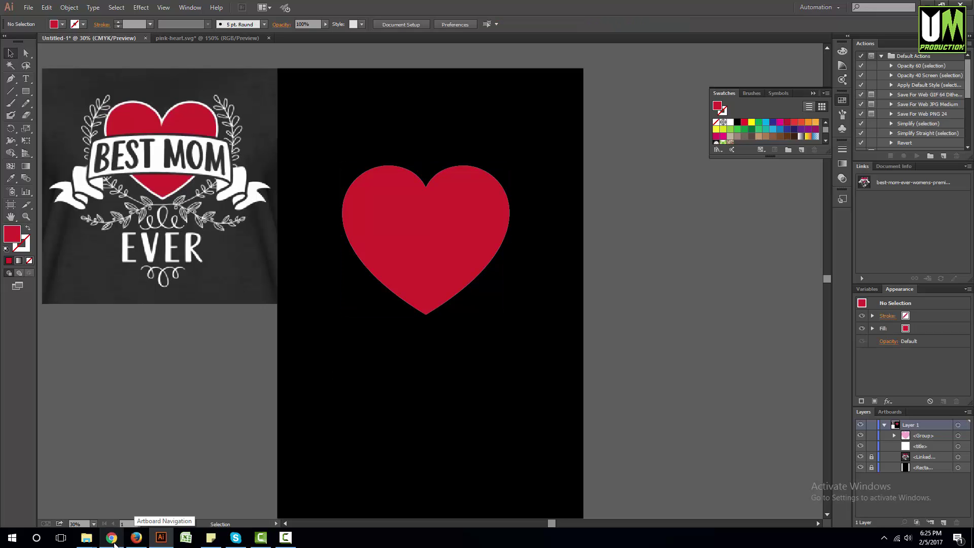
Switch to Chrome and search Google Images for "ribbon vector".
left_click(111, 538)
left_click(92, 7)
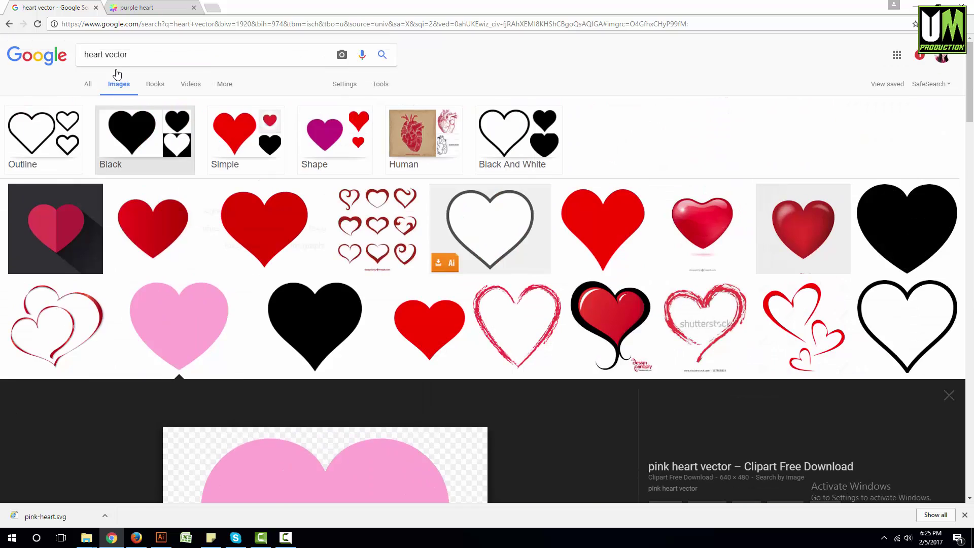
double_click(93, 54)
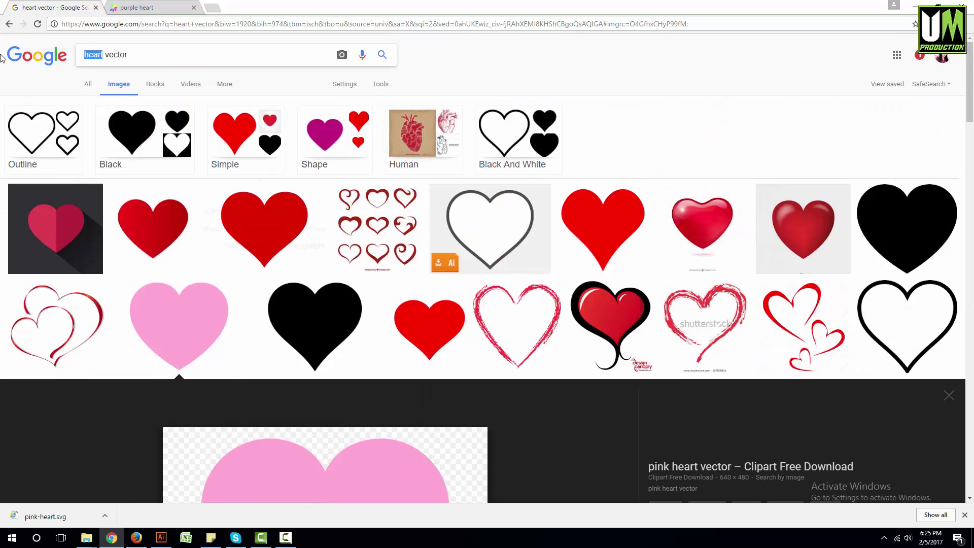
type("ribbon")
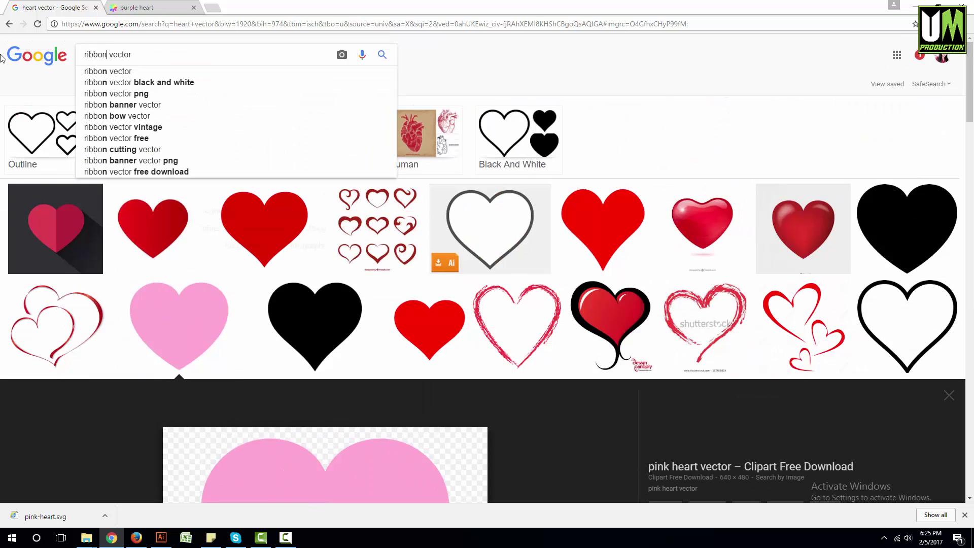
key("End")
key("Return")
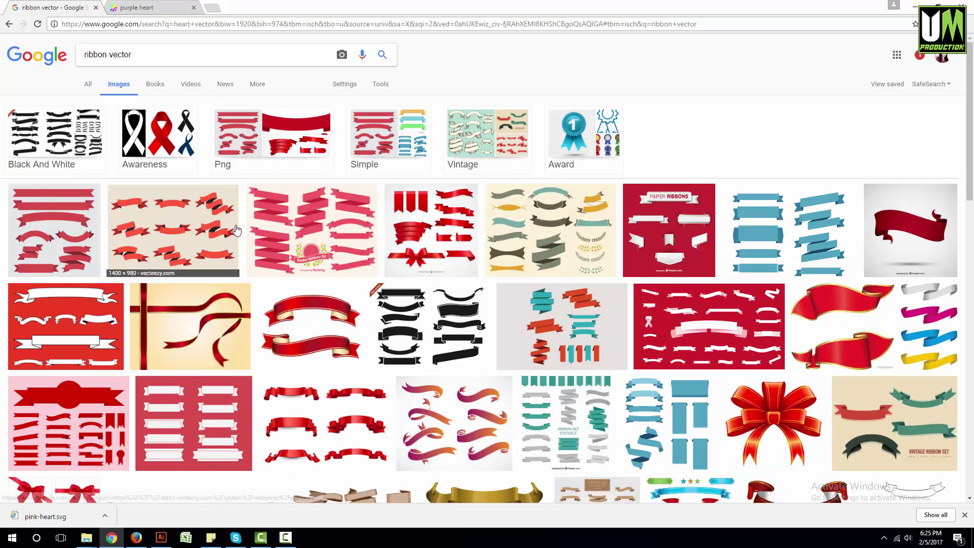
Browse the ribbon vector image results for a curved banner resembling the one in the reference design.
scroll(320, 203, "down", 5)
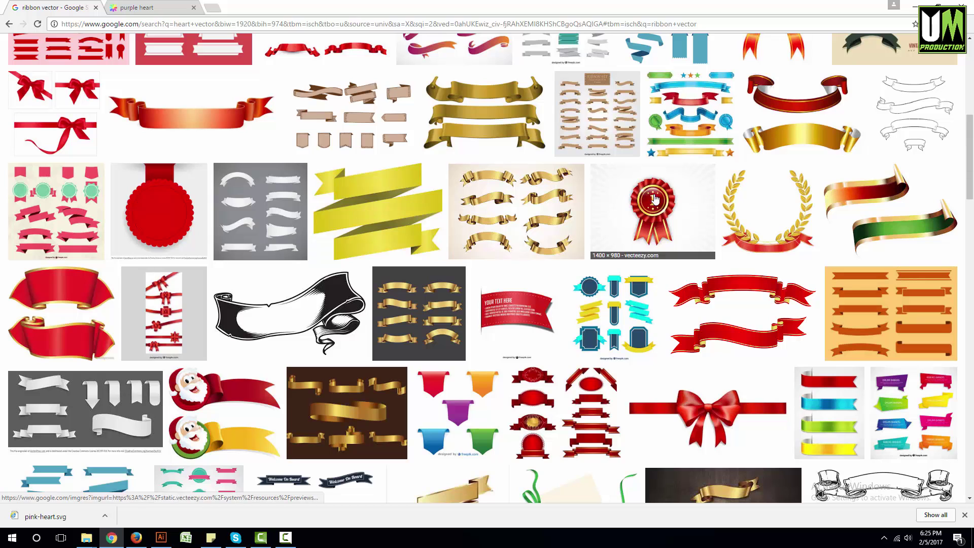
scroll(508, 203, "up", 4)
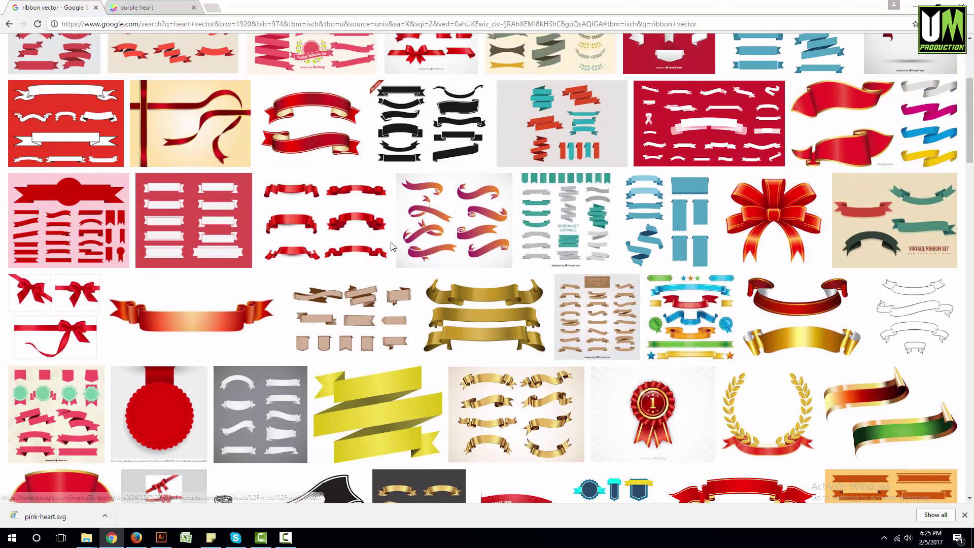
scroll(391, 283, "up", 3)
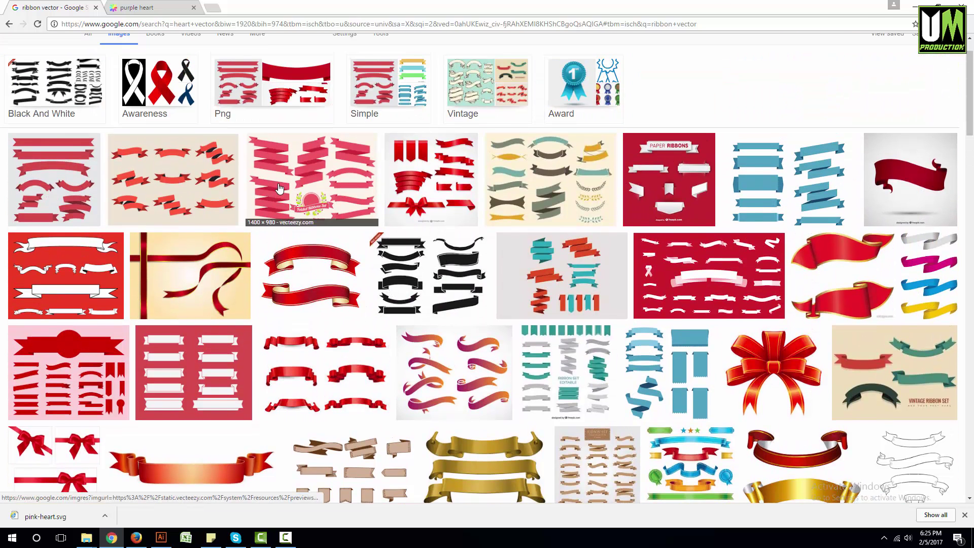
scroll(279, 188, "down", 4)
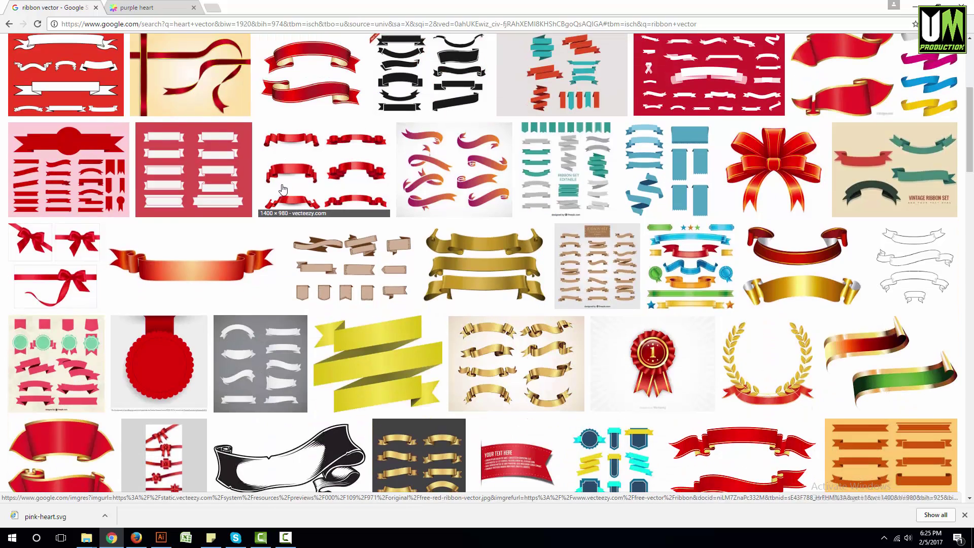
scroll(282, 189, "down", 4)
scroll(282, 189, "down", 4)
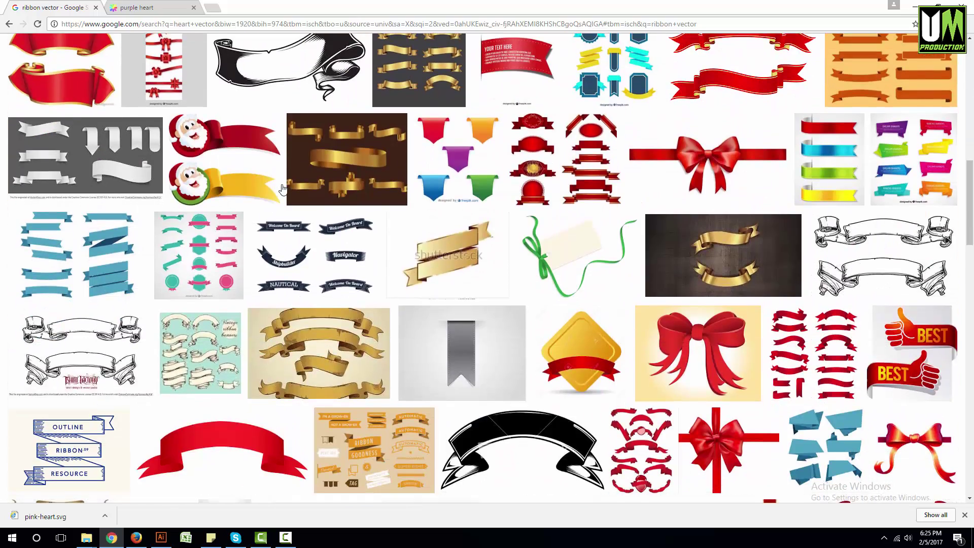
scroll(282, 188, "down", 3)
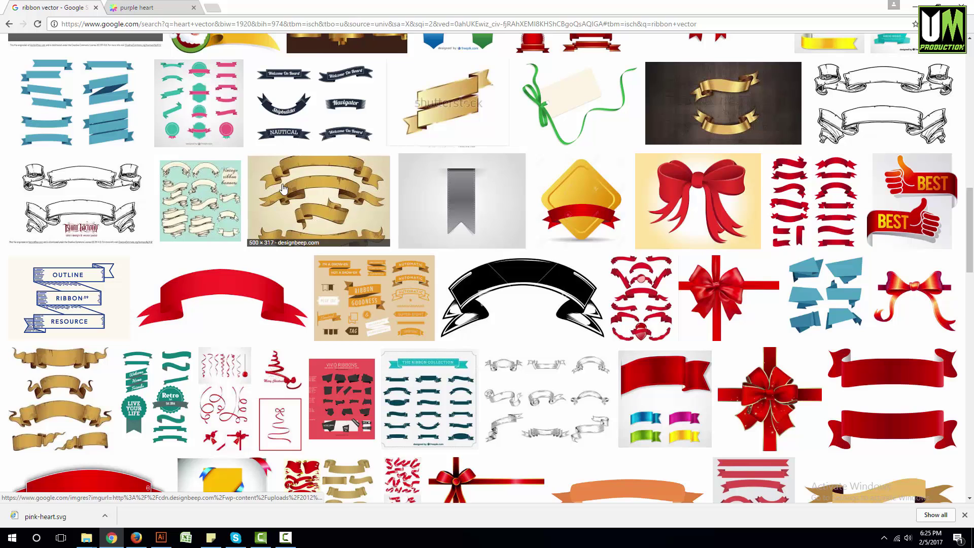
scroll(282, 190, "down", 4)
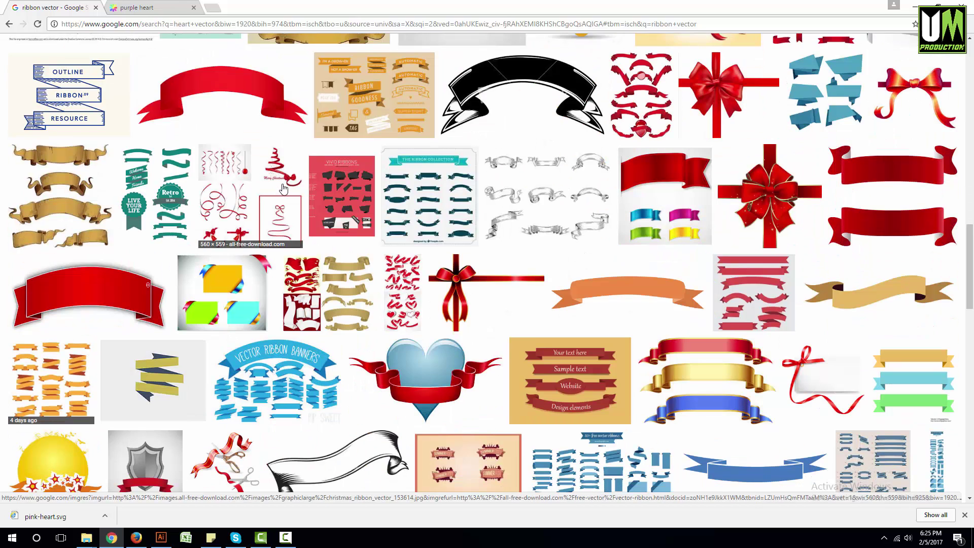
scroll(283, 188, "down", 3)
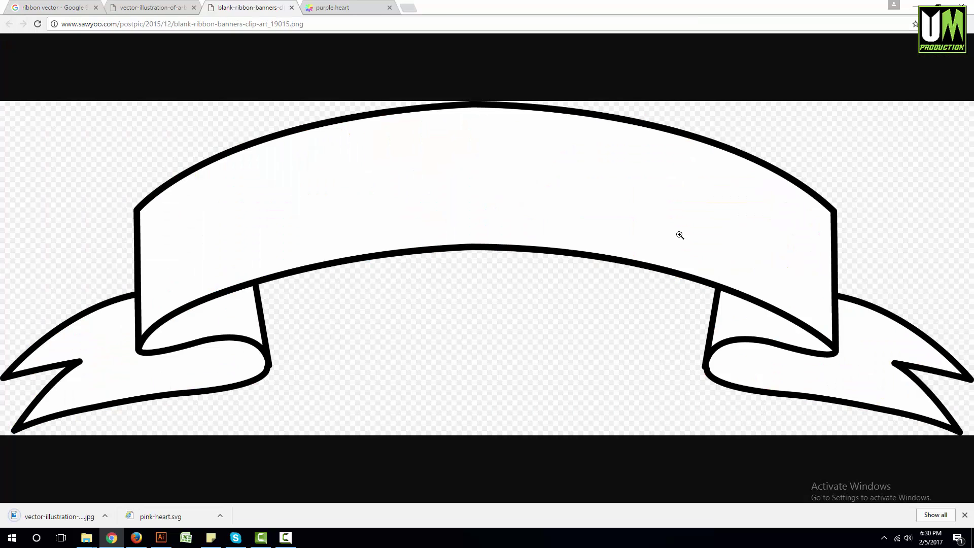
Inspect the blank ribbon banner image and compare its shape with the ribbon in the Illustrator reference artwork.
left_click(453, 220)
left_click(449, 269)
left_click(169, 541)
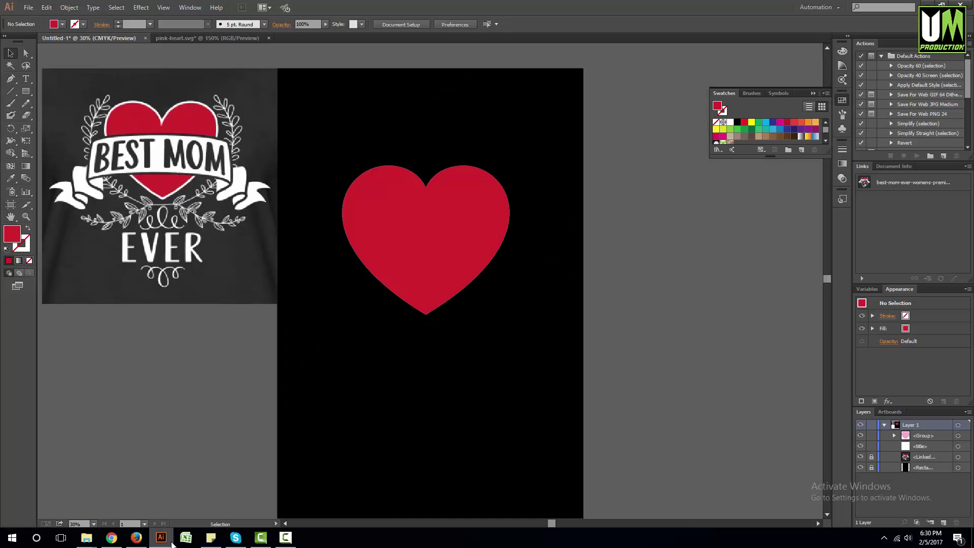
left_click(163, 544)
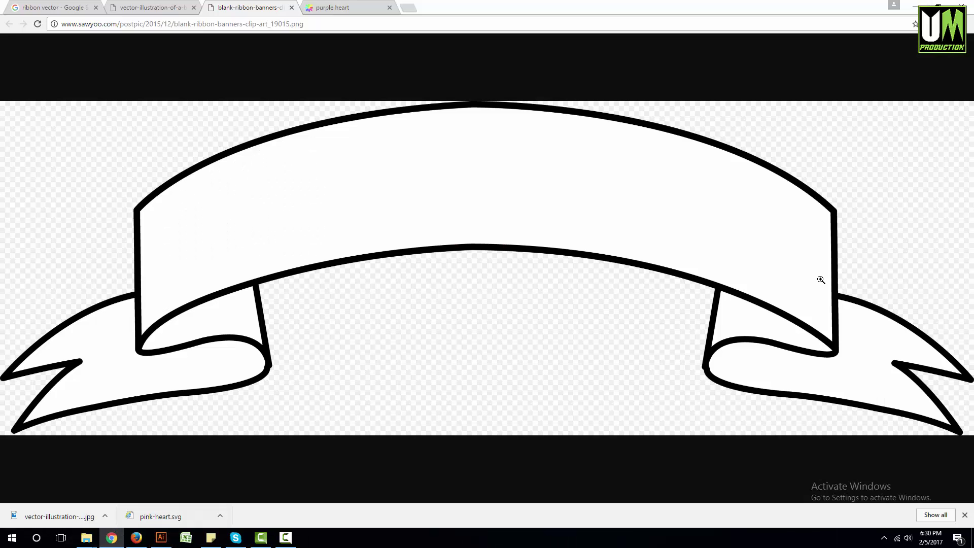
left_click(161, 539)
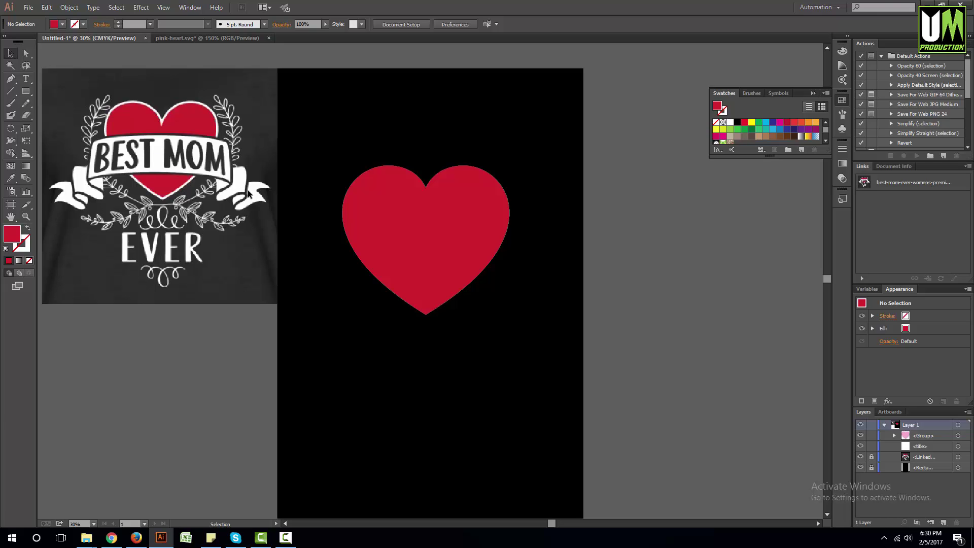
Return to Chrome and save the blank ribbon banner PNG image to the Desktop.
left_click(111, 537)
right_click(487, 196)
left_click(522, 212)
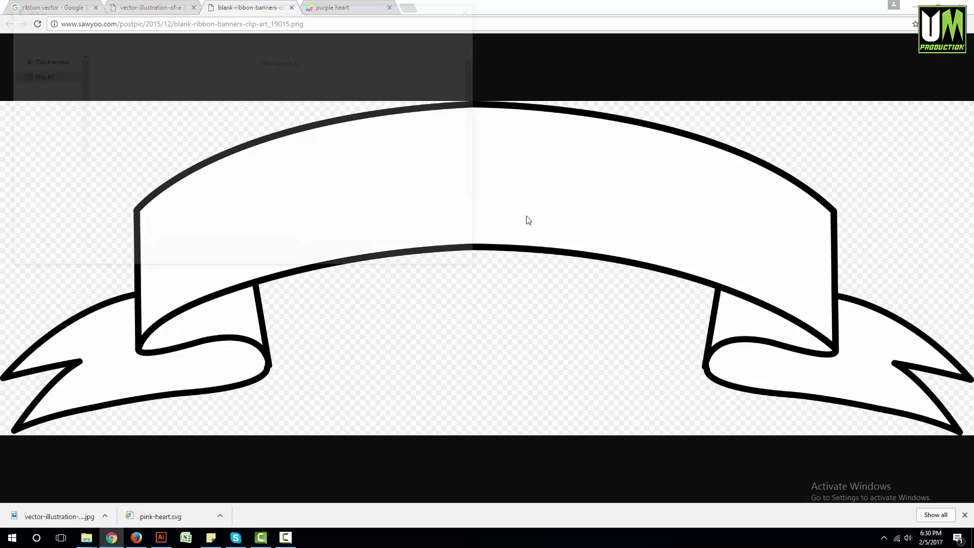
left_click(48, 76)
left_click(389, 259)
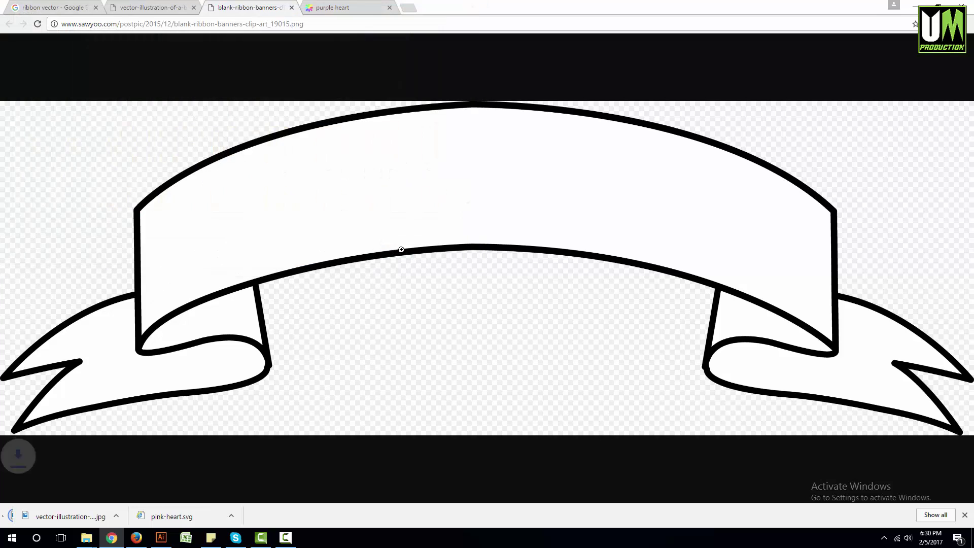
Switch to Illustrator and place the downloaded blank ribbon image from the desktop into the Untitled-1 document.
left_click(916, 7)
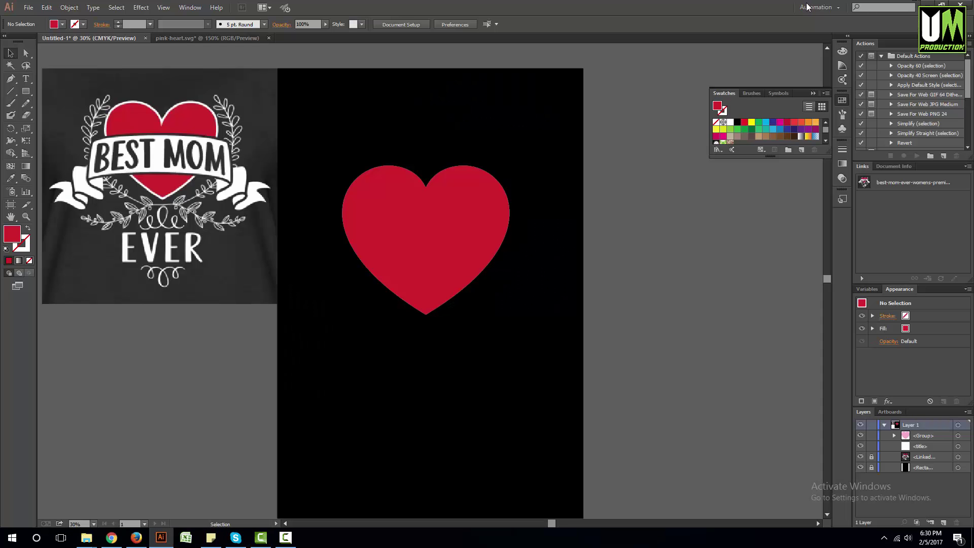
double_click(671, 5)
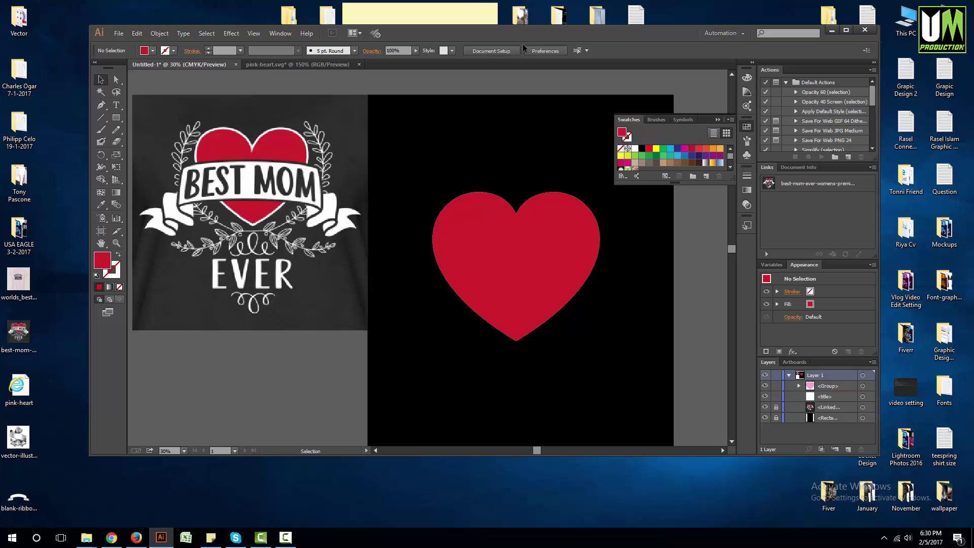
double_click(501, 33)
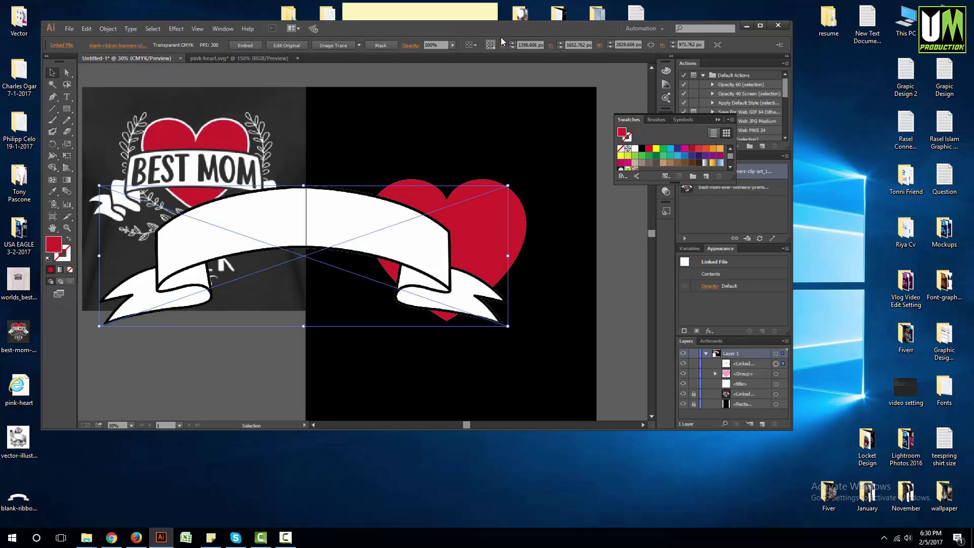
Move the placed ribbon image off the artboard onto the empty canvas to the right of the heart.
scroll(308, 260, "down", 2)
left_click_drag(291, 237, 530, 238)
scroll(752, 276, "up", 2)
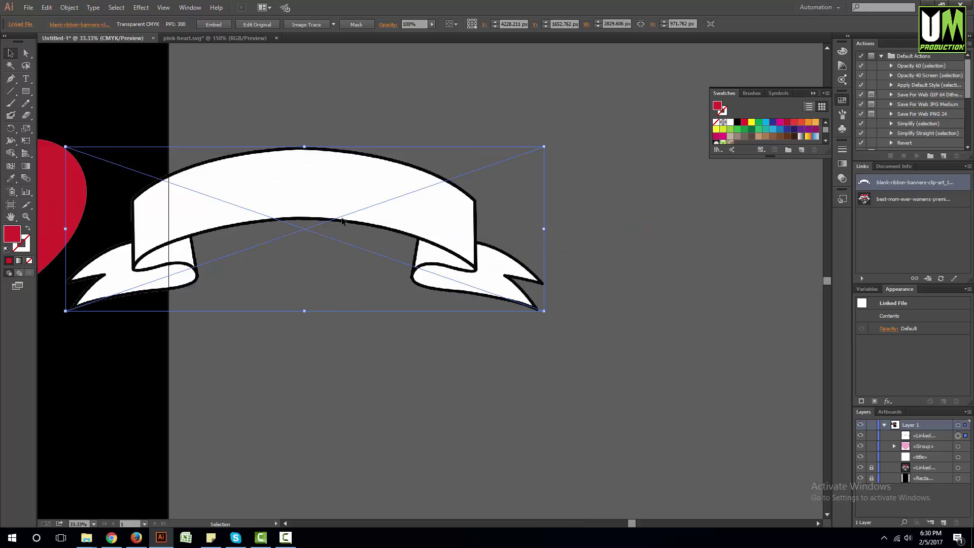
left_click_drag(343, 220, 562, 232)
scroll(273, 271, "down", 4)
scroll(503, 223, "up", 5)
left_click_drag(504, 229, 434, 228)
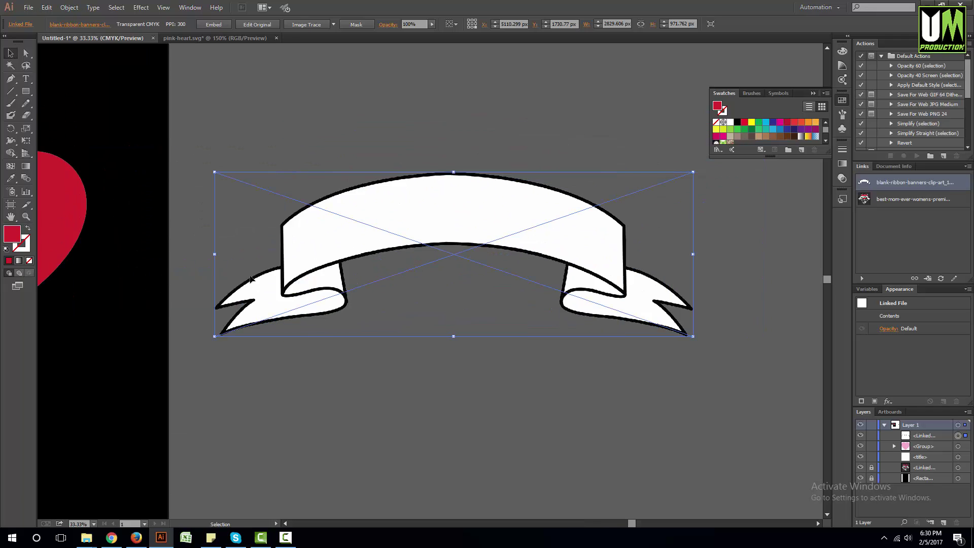
scroll(247, 276, "down", 1)
scroll(520, 259, "up", 1)
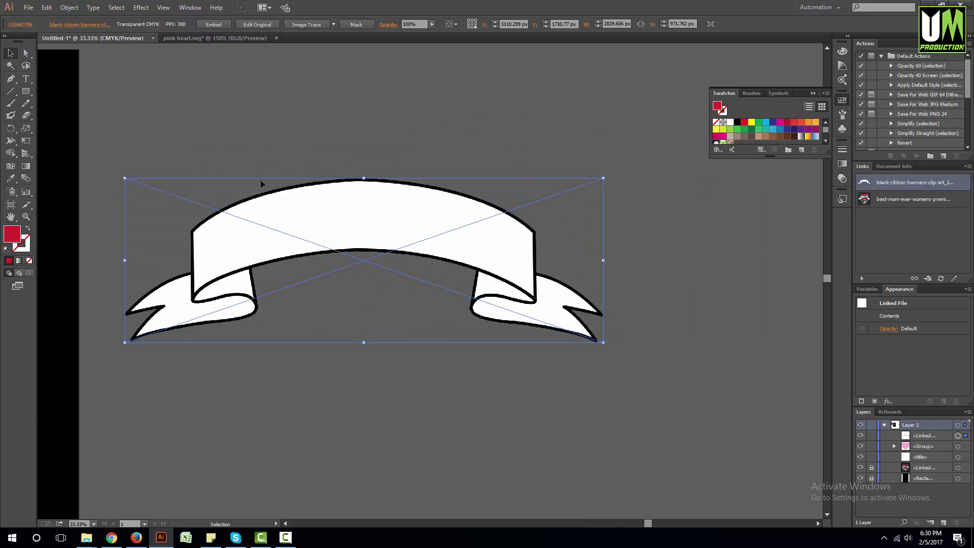
Convert the ribbon image to vector paths with Image Trace at the default preset, expand the tracing and ungroup it.
left_click(310, 24)
left_click(547, 285)
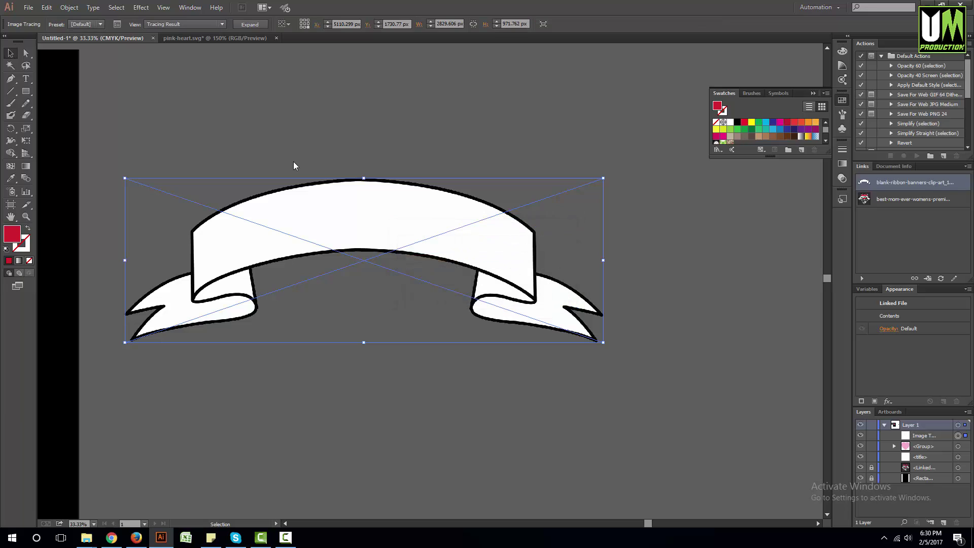
left_click(249, 25)
right_click(559, 223)
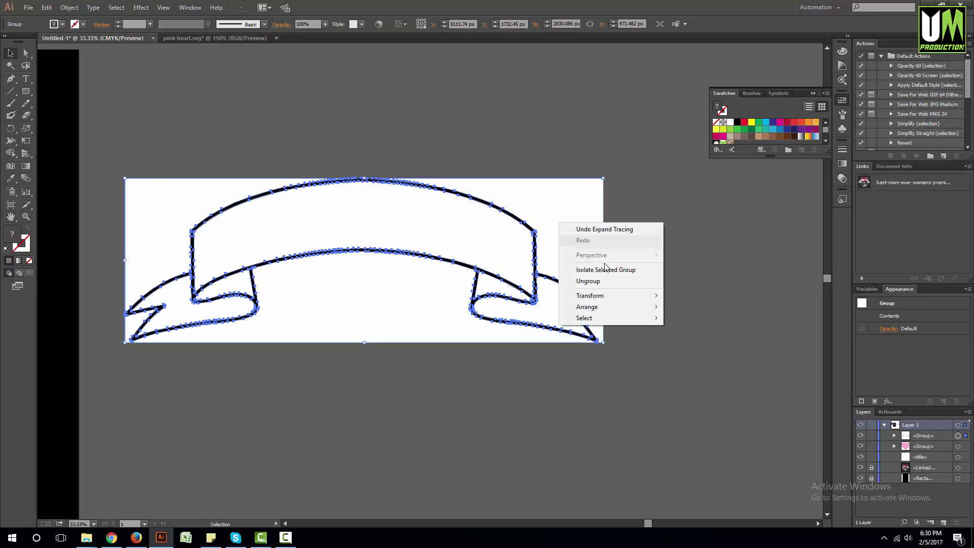
left_click(605, 281)
left_click(624, 277)
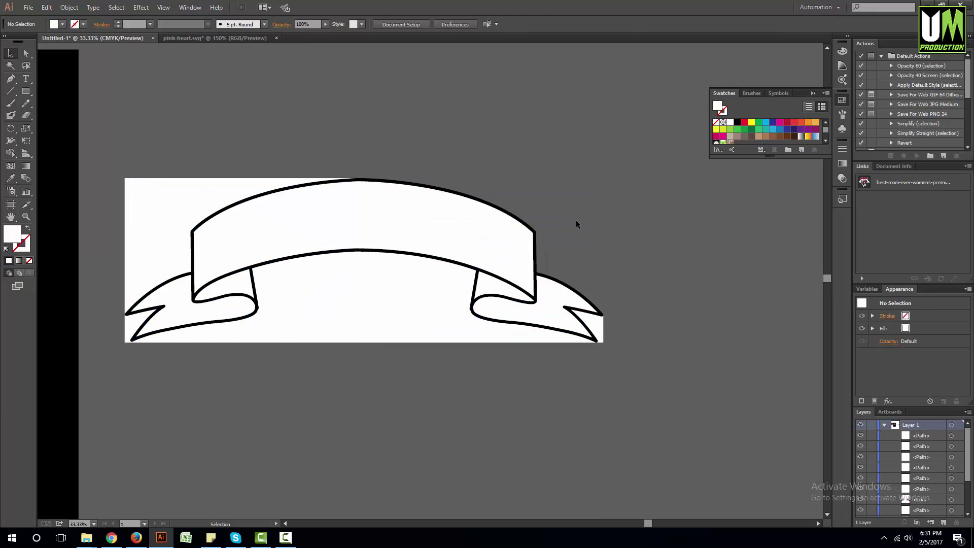
Delete the white background pieces around and beneath the traced ribbon, and select all the remaining ribbon paths.
left_click(140, 200)
key("Delete")
left_click(368, 302)
key("Delete")
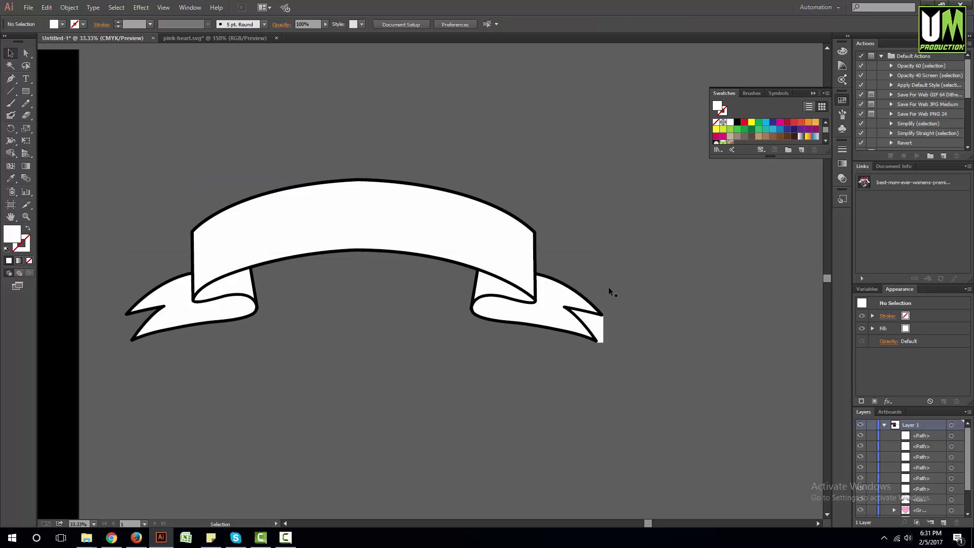
left_click(599, 324)
key("Delete")
key("ctrl+a")
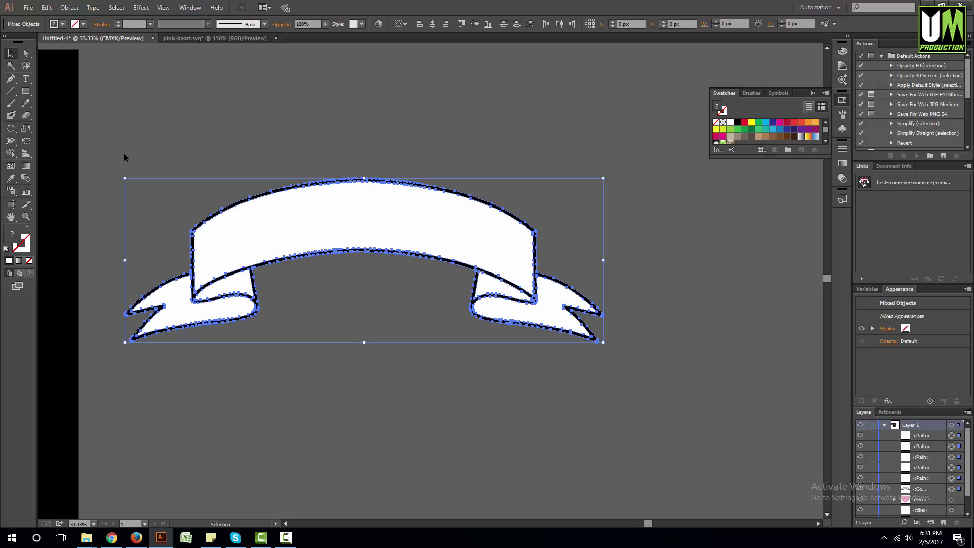
Group the selected ribbon paths and move the group onto the artboard over the heart.
key("ctrl+g")
scroll(598, 229, "down", 3)
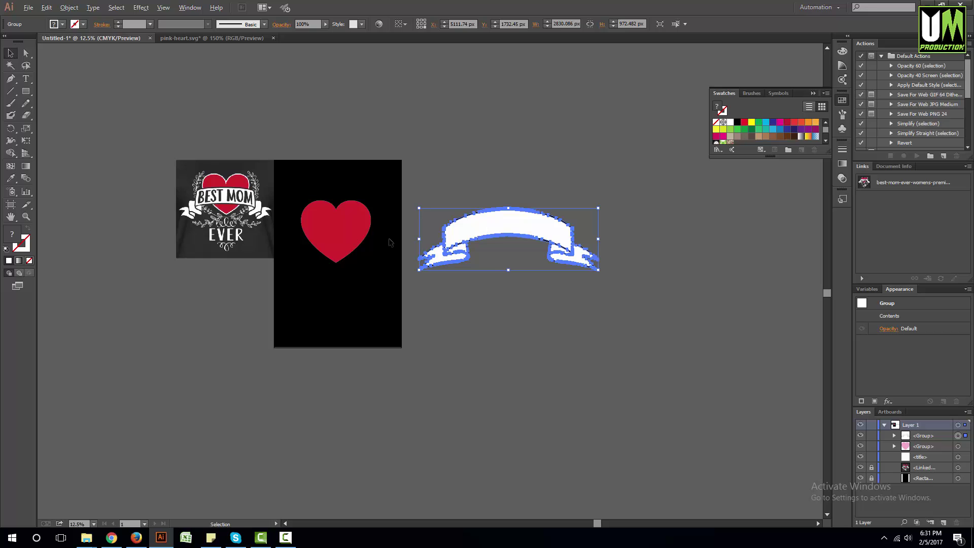
left_click_drag(509, 229, 302, 235)
Scale the ribbon group down to about 1670 px wide and place it across the middle of the heart.
scroll(314, 238, "up", 3)
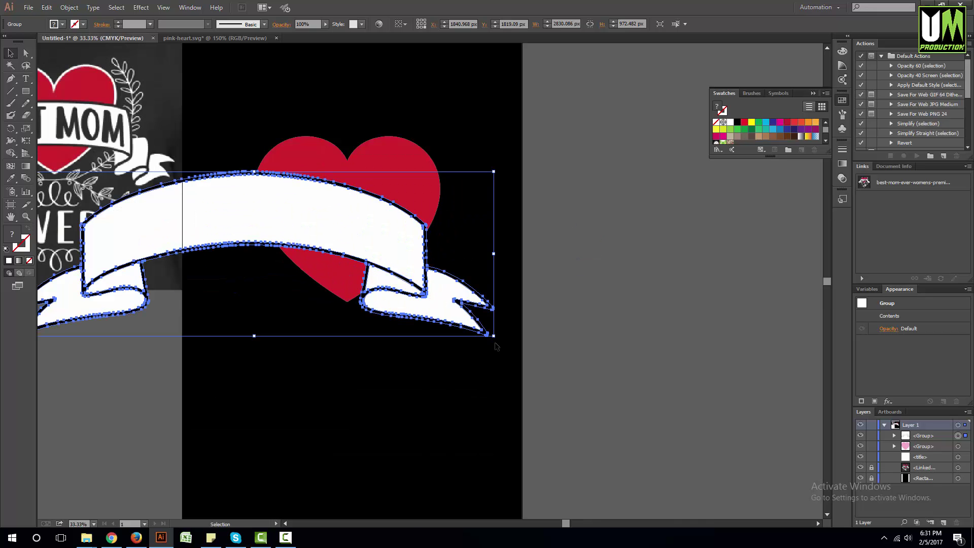
left_click_drag(494, 336, 361, 323)
left_click_drag(189, 221, 364, 223)
left_click(450, 405)
scroll(450, 405, "down", 2)
scroll(347, 236, "up", 1)
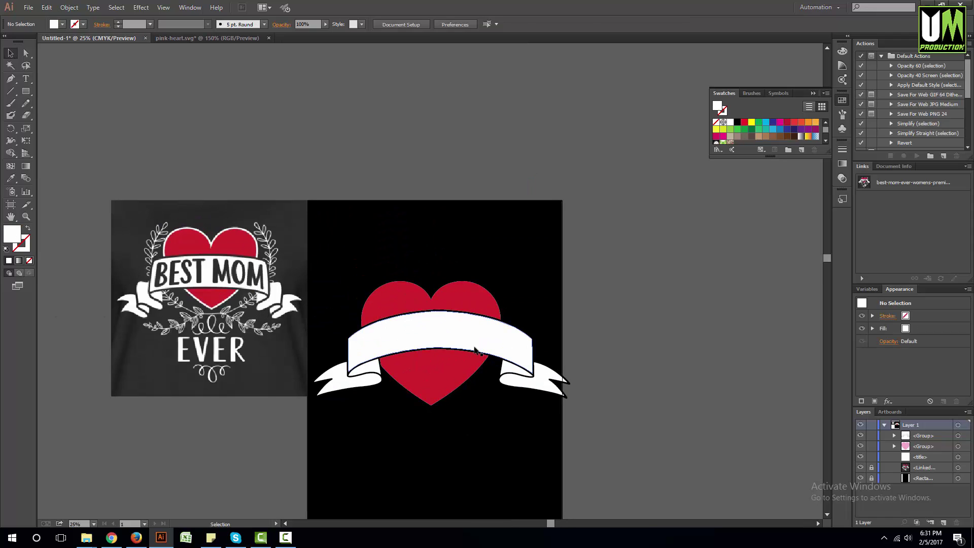
left_click_drag(475, 346, 465, 351)
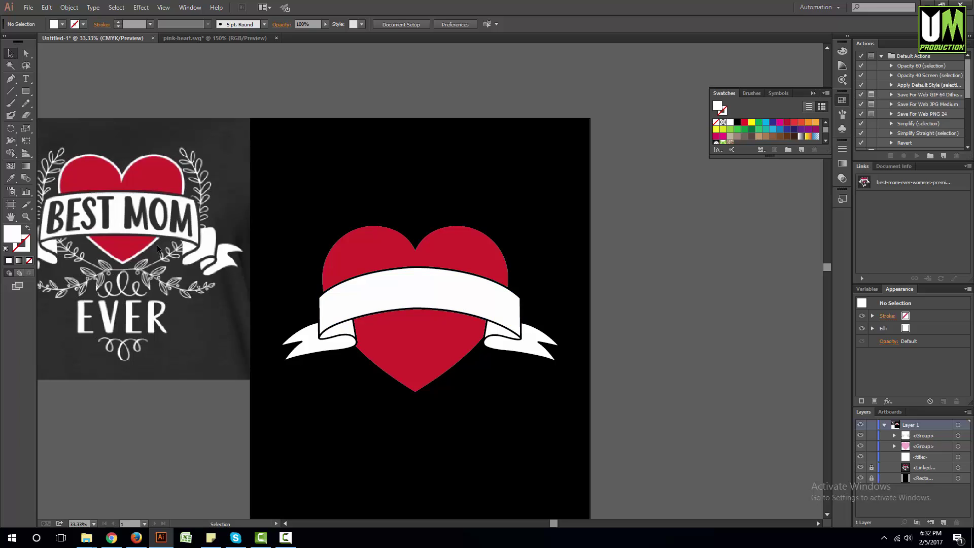
Add a new 10 pt white stroke to the red heart group.
left_click(351, 239)
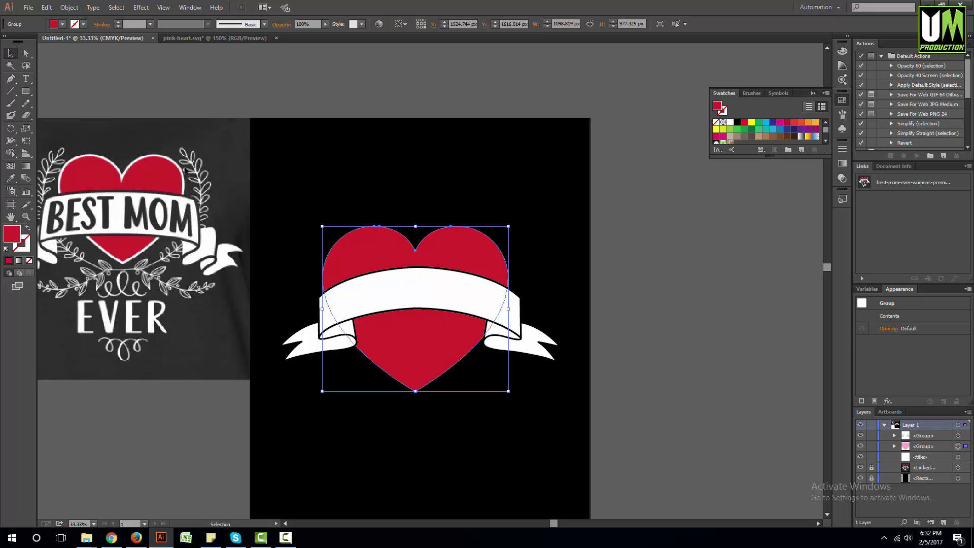
left_click(969, 291)
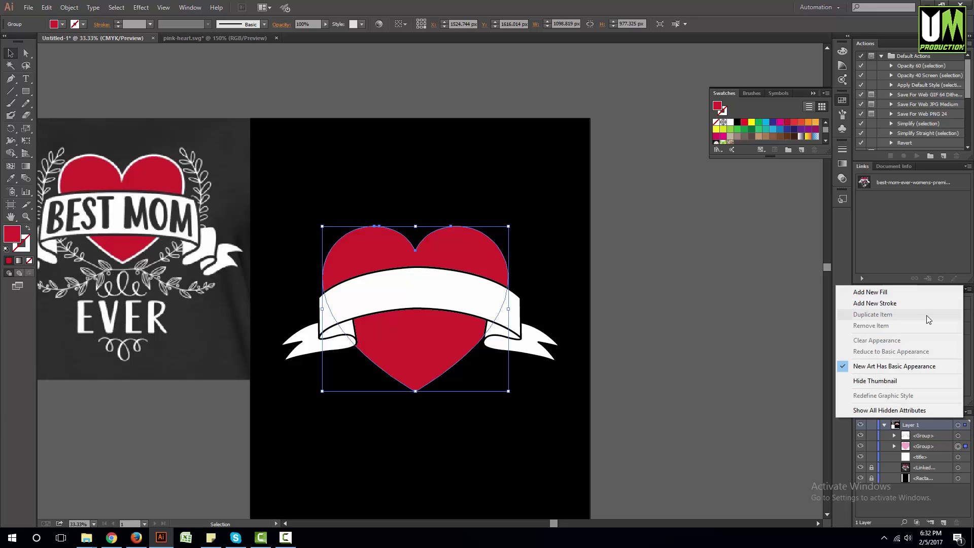
left_click(872, 302)
left_click(952, 316)
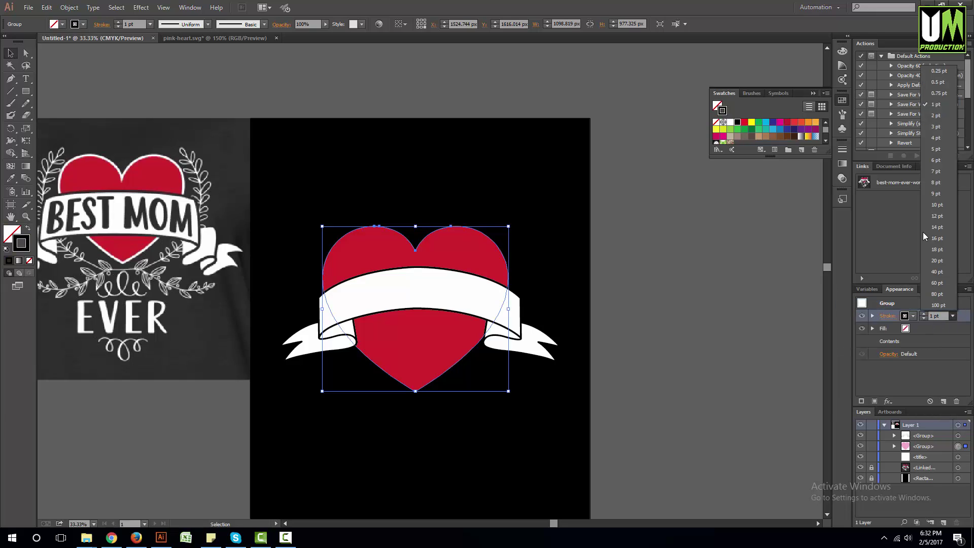
left_click(937, 205)
left_click(904, 315)
left_click(815, 333)
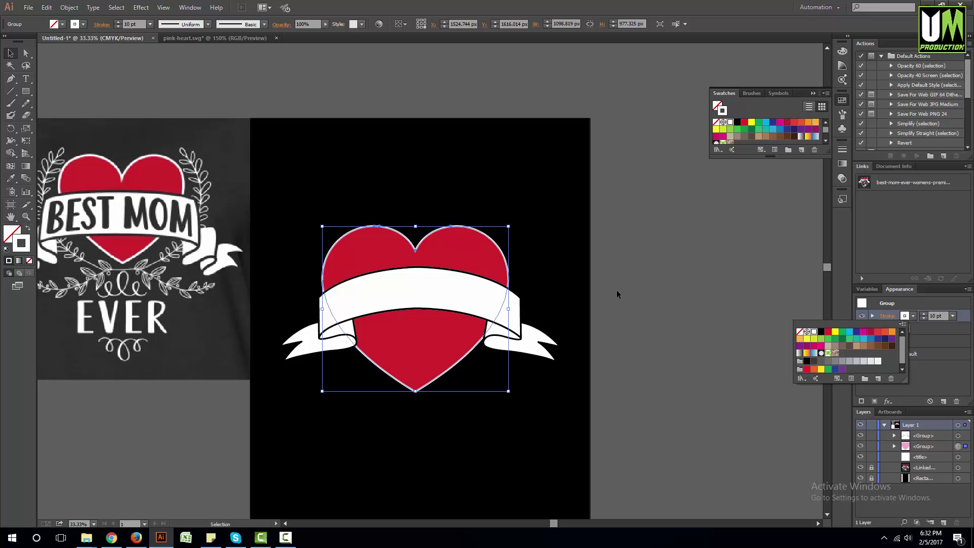
left_click(616, 289)
left_click(629, 282)
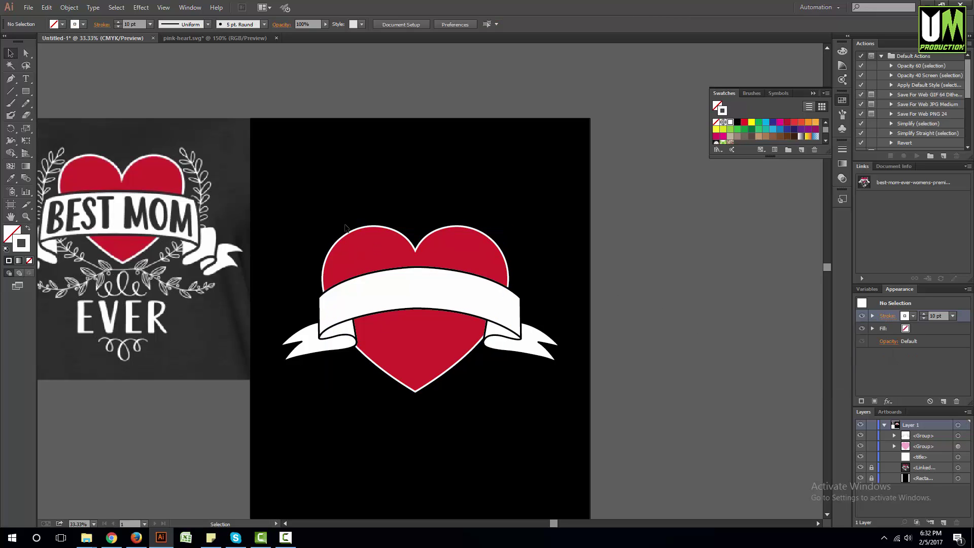
Enlarge the ribbon group to about 1742 px wide and recentre it horizontally over the heart.
scroll(430, 231, "up", 3)
scroll(393, 277, "down", 1)
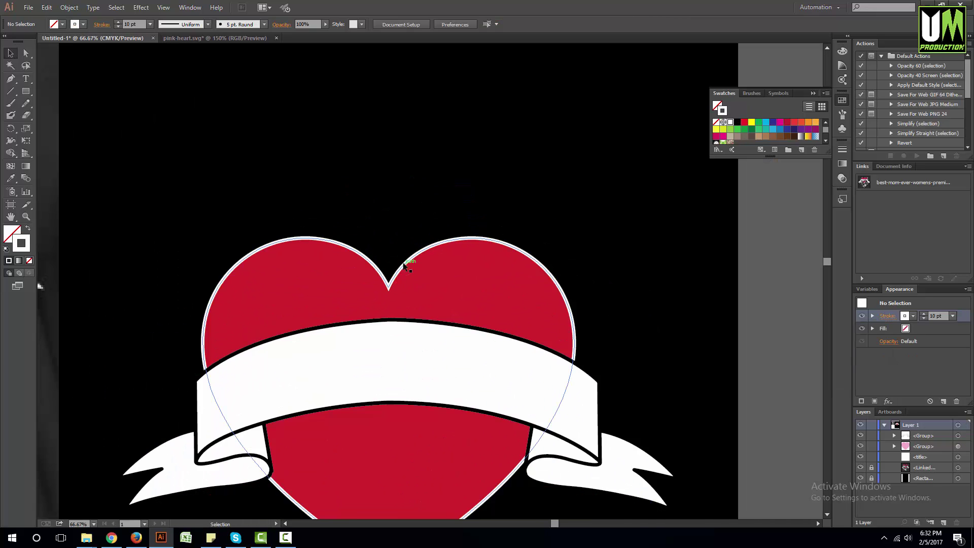
scroll(415, 263, "down", 1)
scroll(415, 262, "down", 2)
scroll(455, 328, "up", 1)
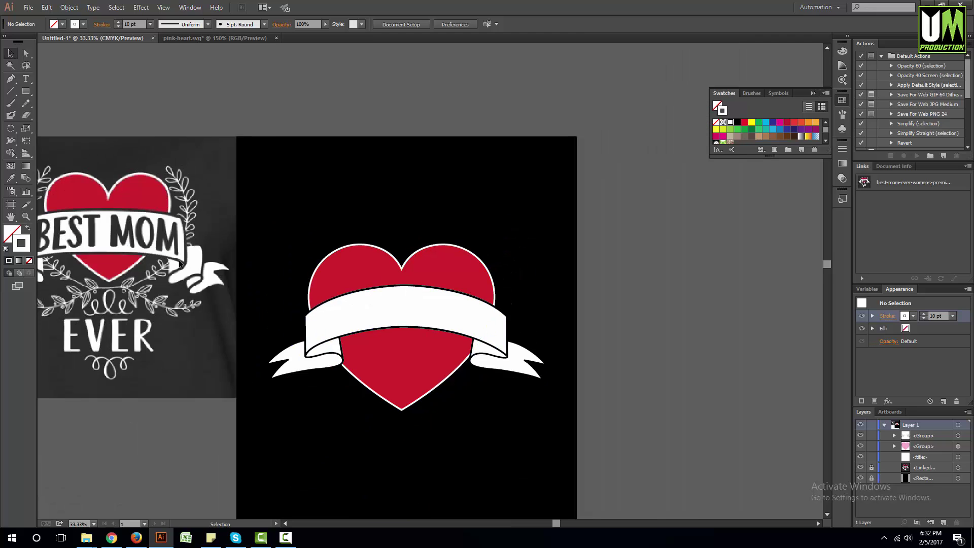
left_click(455, 327)
scroll(531, 335, "up", 1)
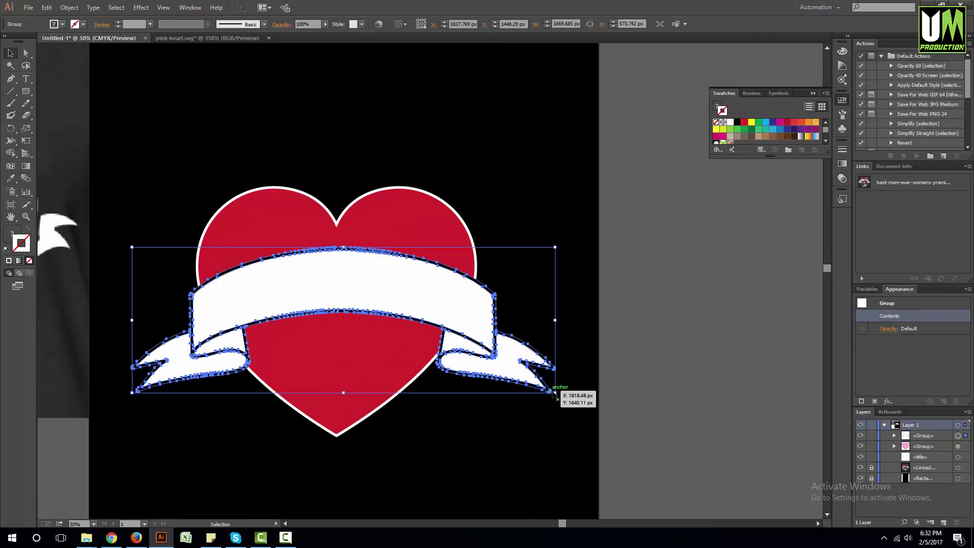
mouse_move(556, 395)
left_mouse_down()
mouse_move(583, 397)
mouse_move(565, 397)
left_mouse_up()
left_click_drag(458, 332, 450, 331)
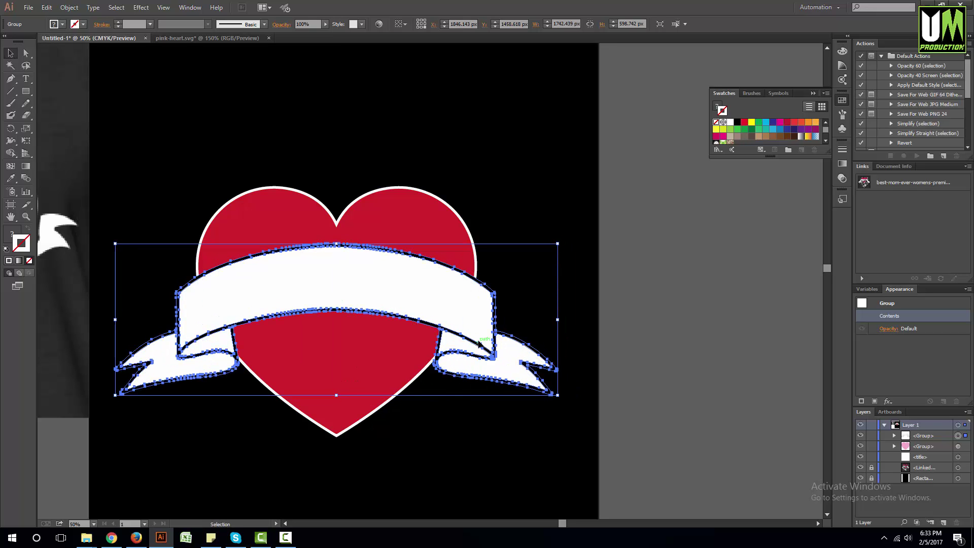
left_click(508, 482)
Shift the ribbon group about 13 px lower on the heart.
scroll(522, 457, "down", 3)
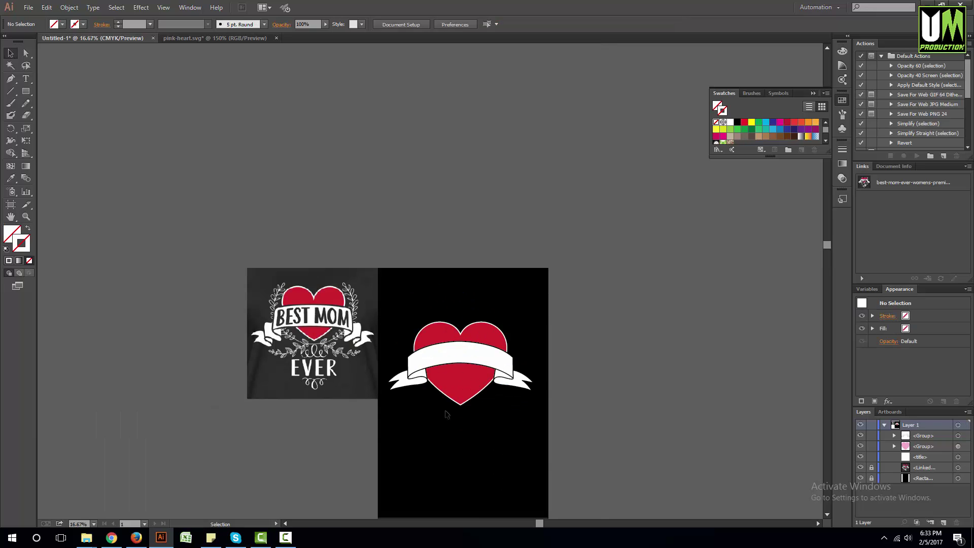
scroll(505, 376, "up", 1)
scroll(506, 376, "up", 1)
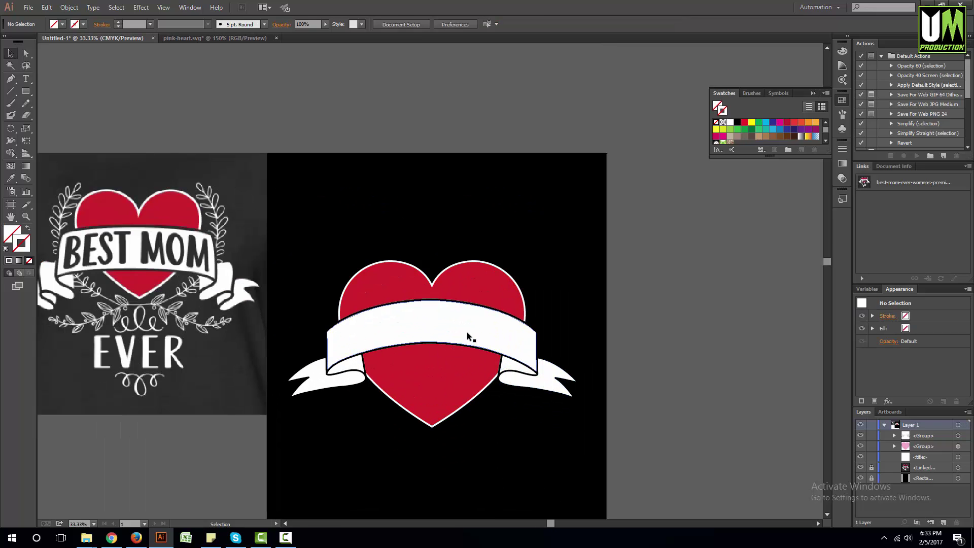
left_click(469, 337)
scroll(411, 341, "down", 1)
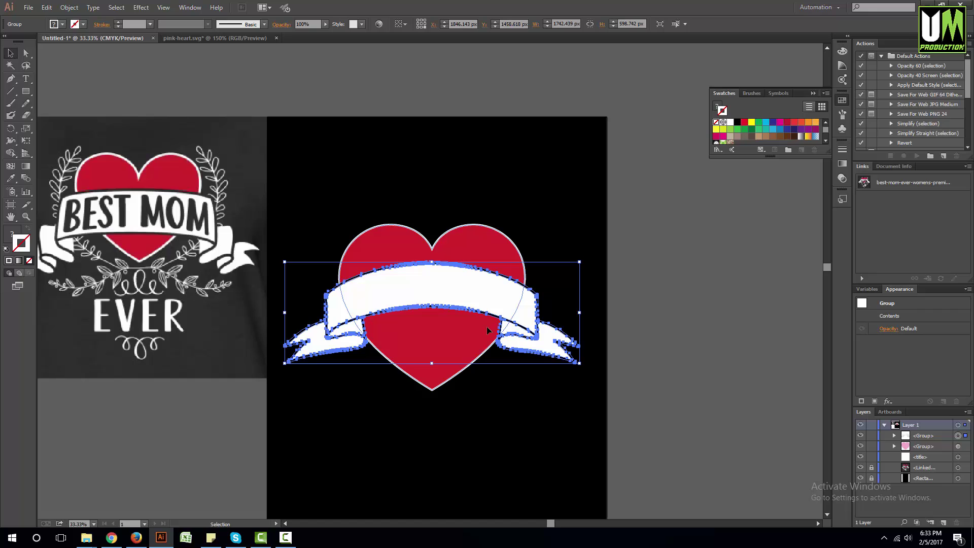
left_click(411, 406)
left_click_drag(443, 287, 440, 286)
left_click(500, 431)
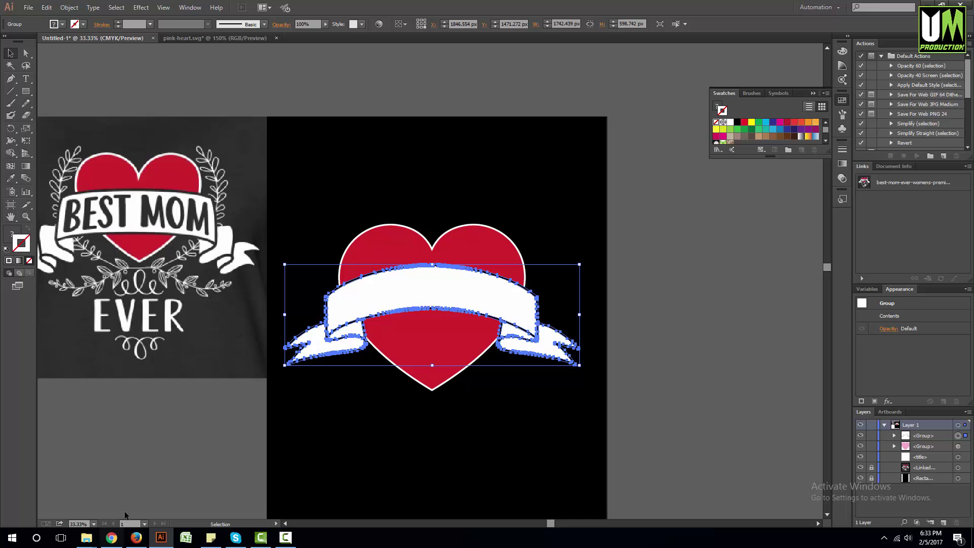
Switch to Chrome and search Google for "leaf vector" in a new tab.
left_click(111, 537)
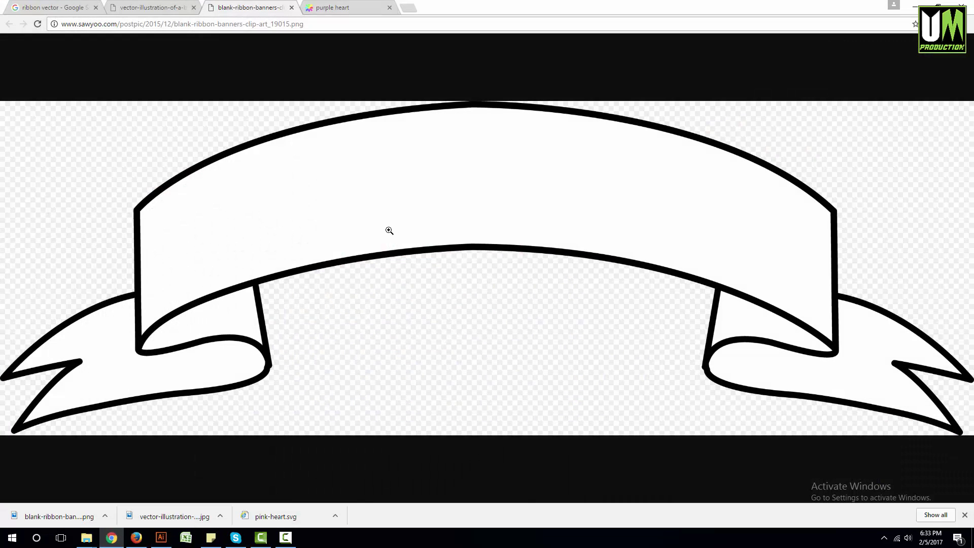
left_click(348, 6)
left_click(408, 9)
type("google.com")
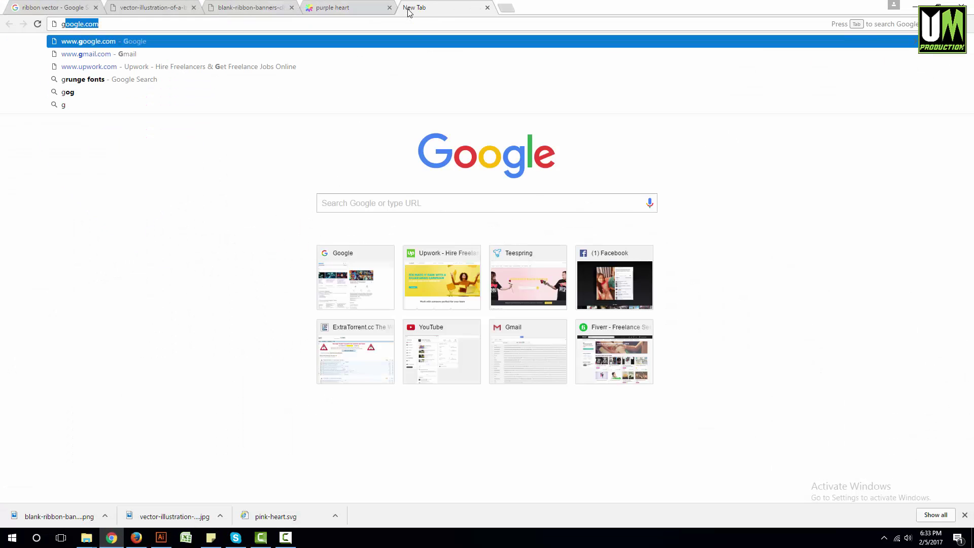
key("Return")
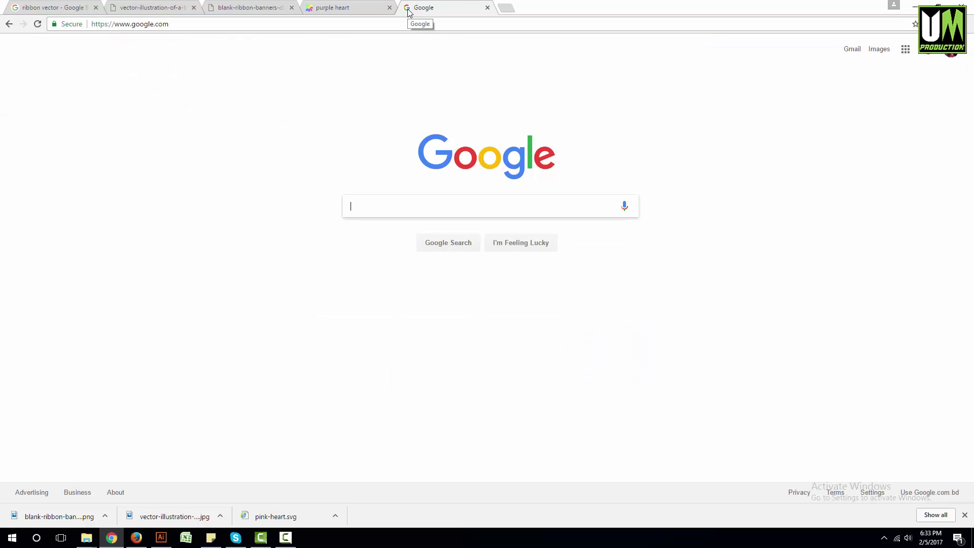
type("leaft")
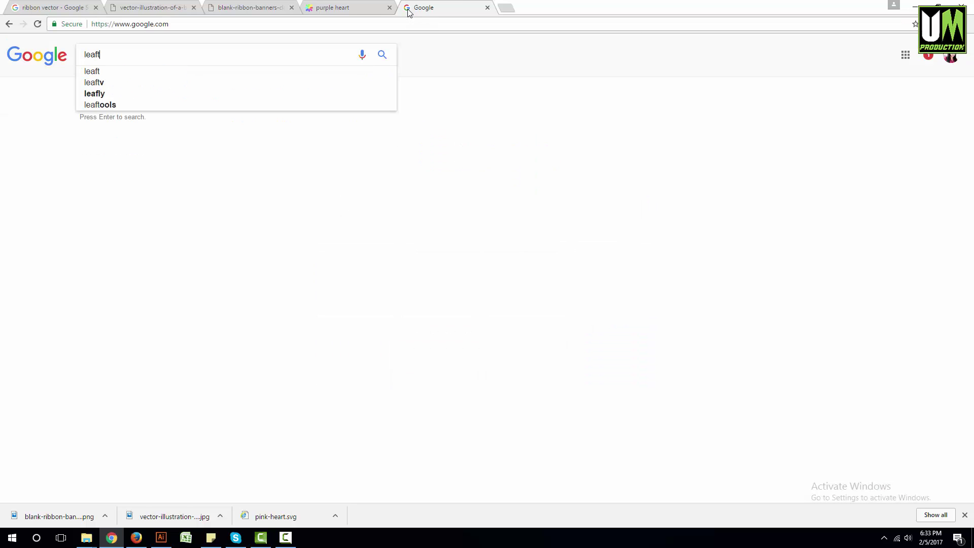
key("BackSpace")
type("vector")
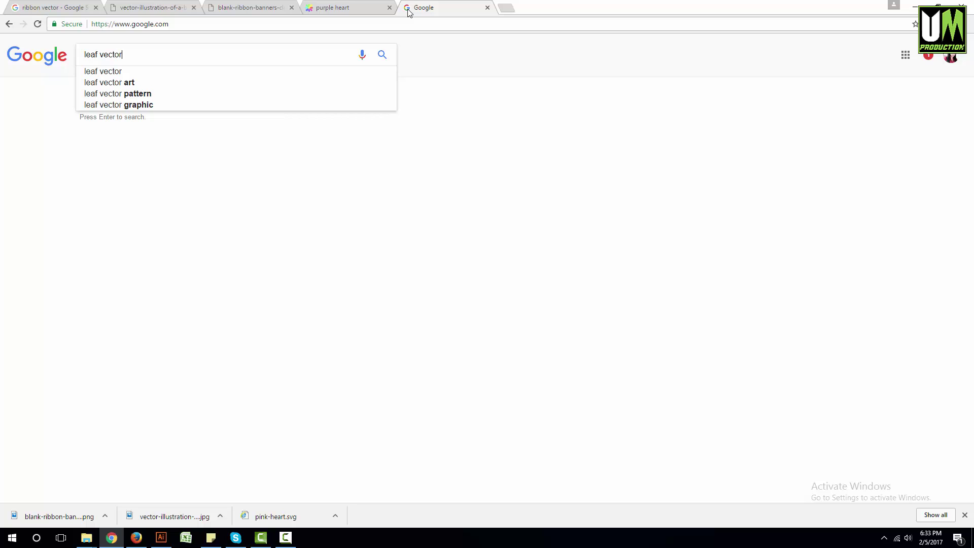
key("Return")
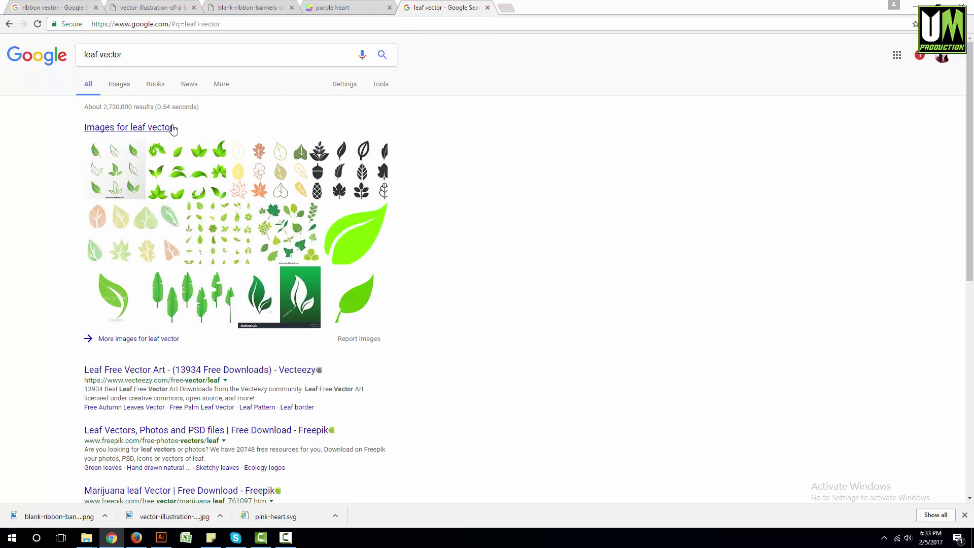
Show the image results for leaf vector, narrow them to the Crest category and browse the laurel designs.
left_click(172, 127)
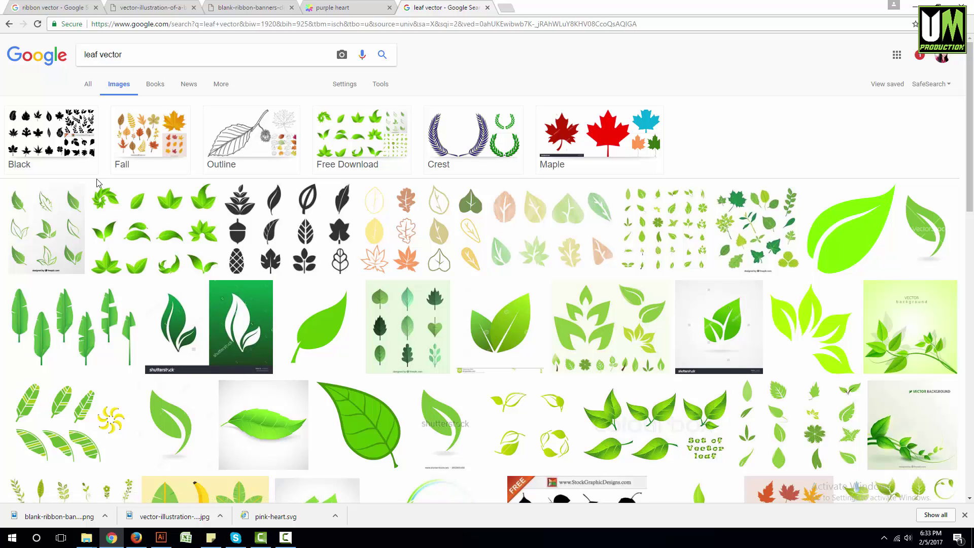
left_click(442, 157)
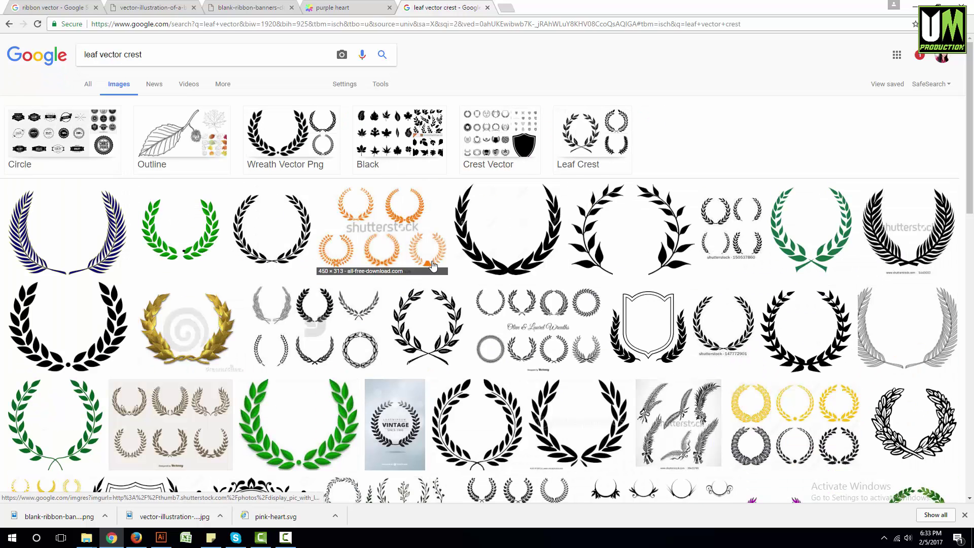
scroll(433, 264, "down", 1)
scroll(432, 264, "down", 1)
scroll(432, 264, "down", 4)
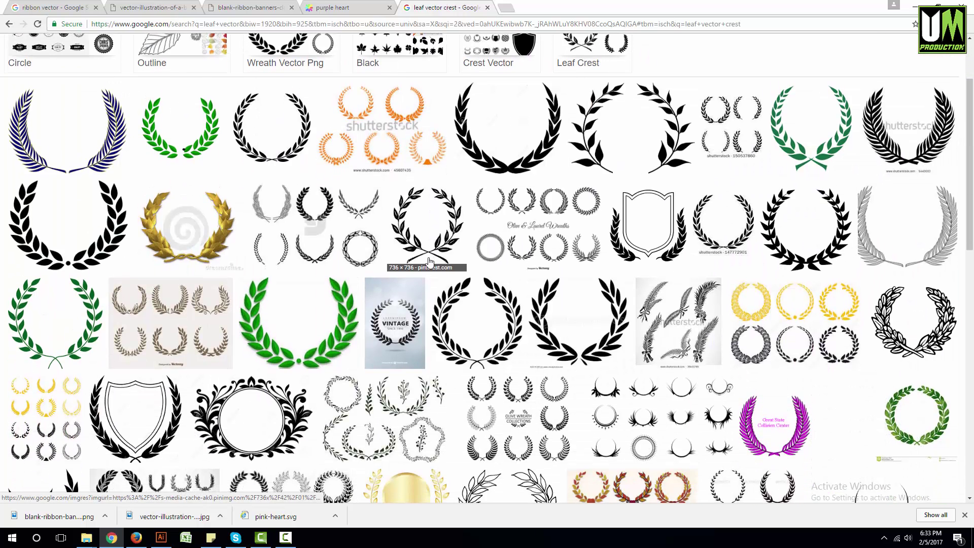
scroll(130, 196, "down", 3)
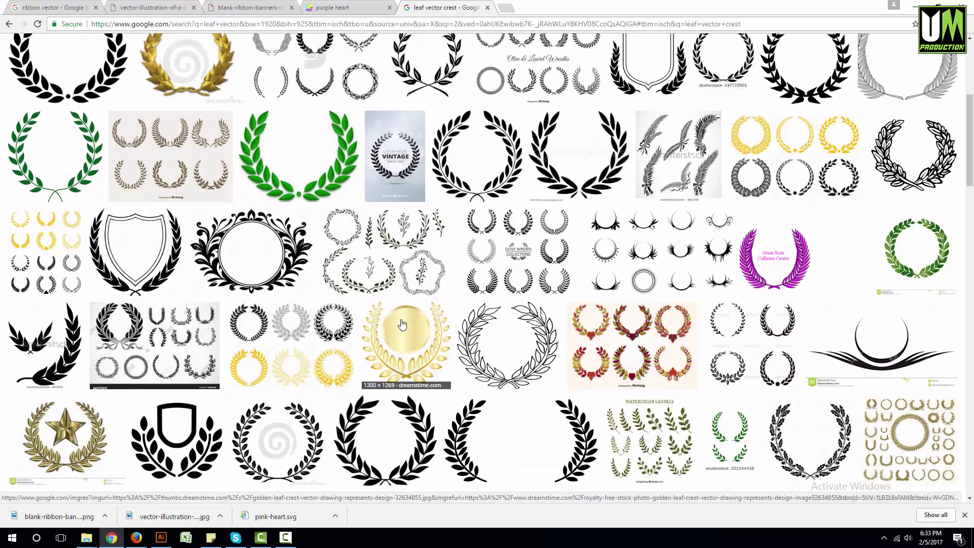
Check the leaf branches of the reference design in Illustrator, and return to Chrome to continue browsing laurel images.
left_click(161, 538)
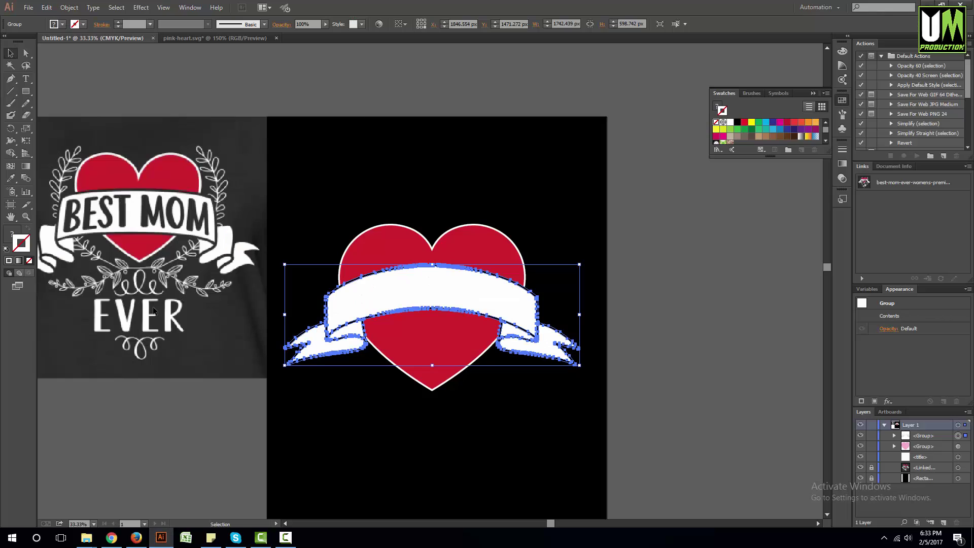
scroll(149, 286, "up", 1)
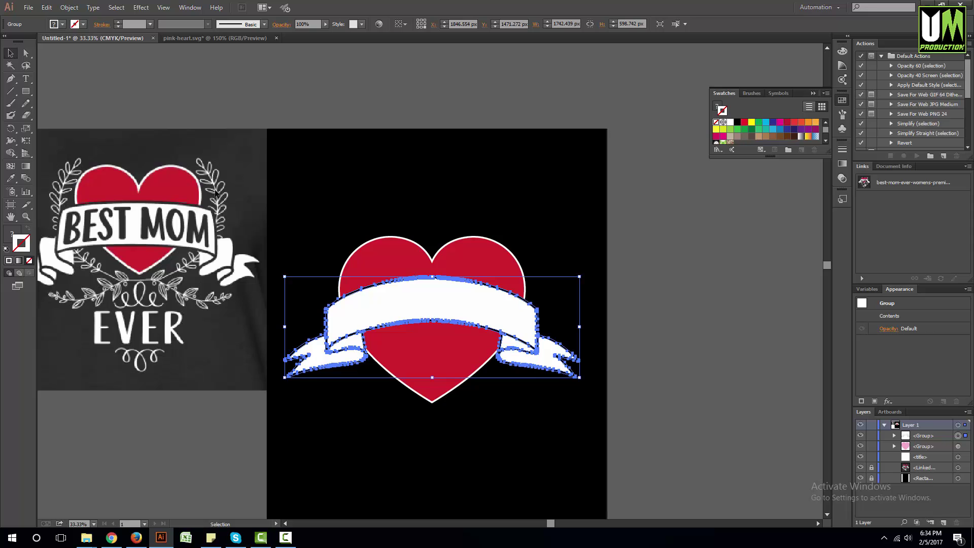
left_click(116, 542)
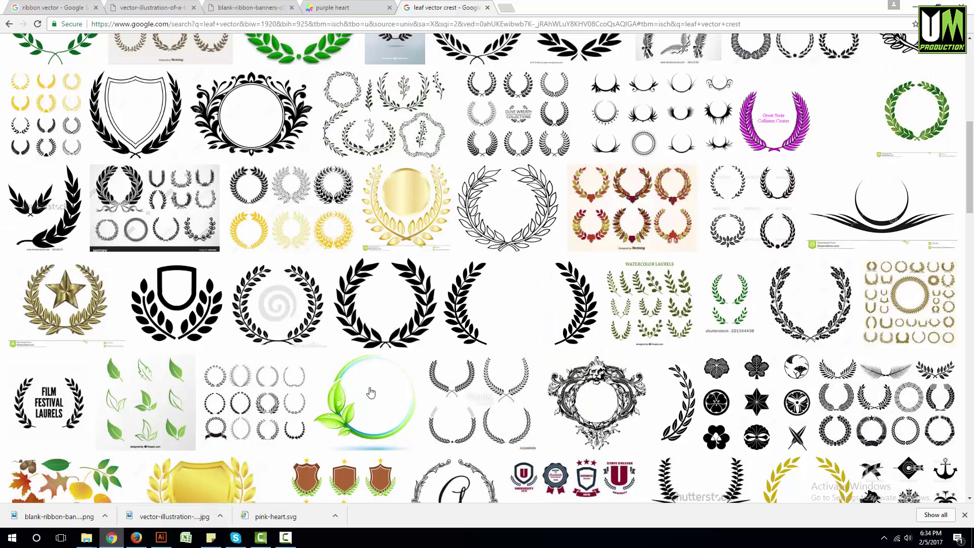
scroll(570, 391, "up", 1)
scroll(530, 370, "up", 2)
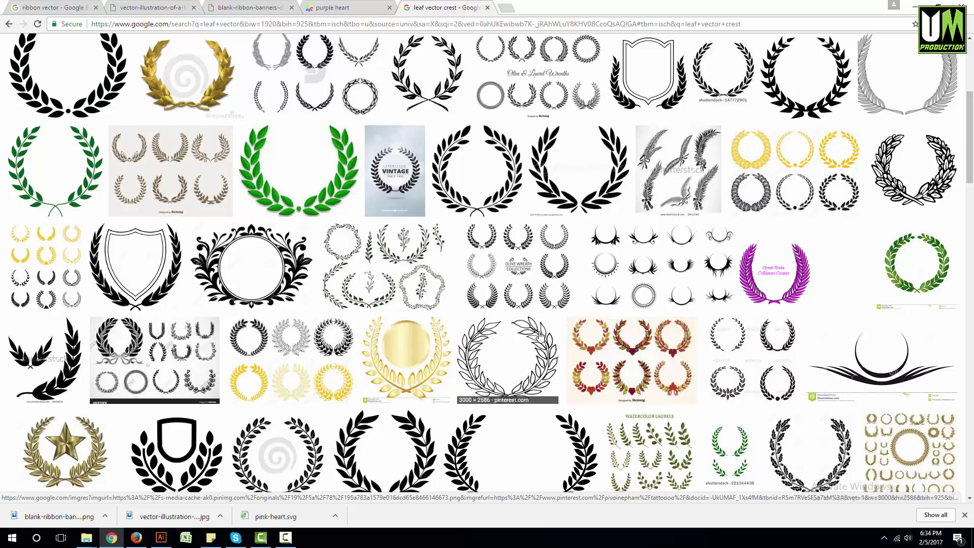
scroll(540, 334, "up", 2)
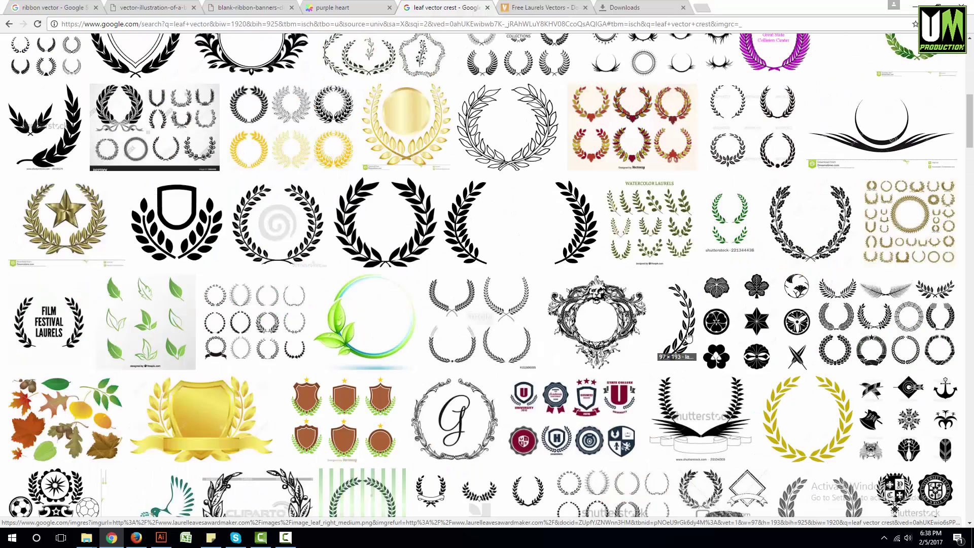
Preview the single laurel branch and its related single-twig image, and compare them with the artwork in Illustrator.
left_click(673, 346)
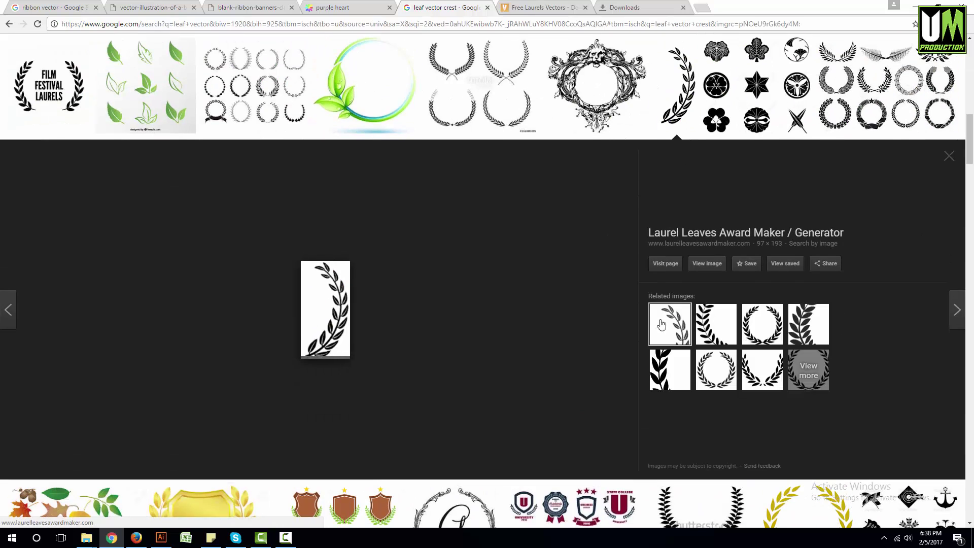
left_click(709, 337)
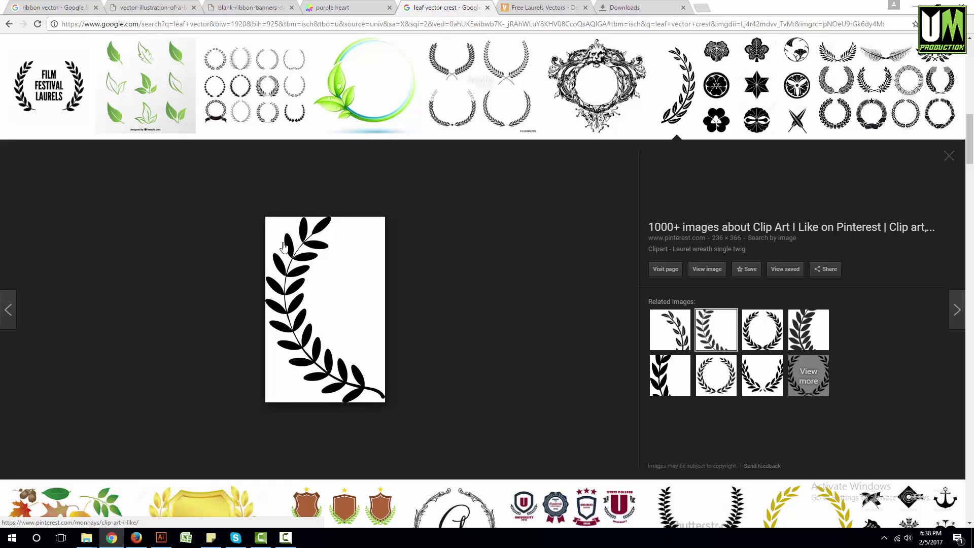
left_click(161, 540)
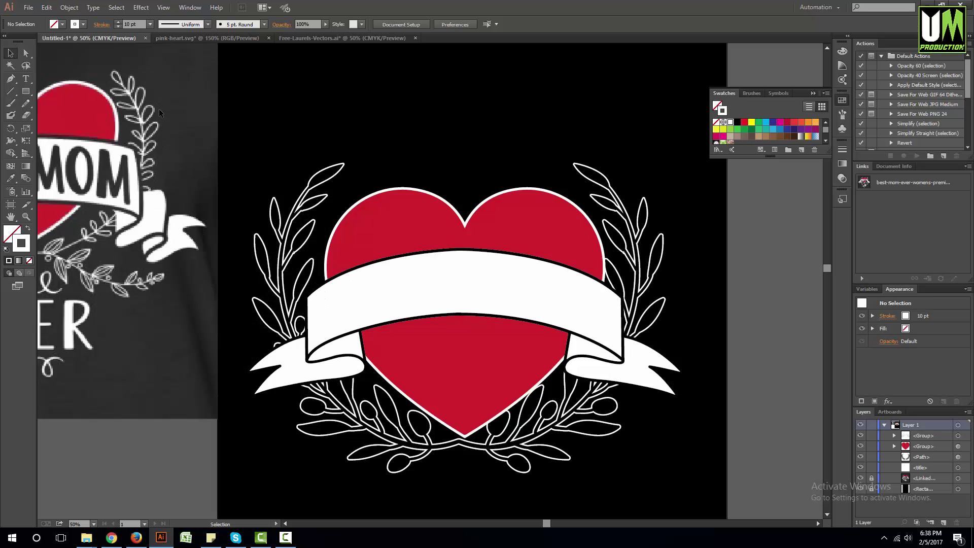
left_click(161, 538)
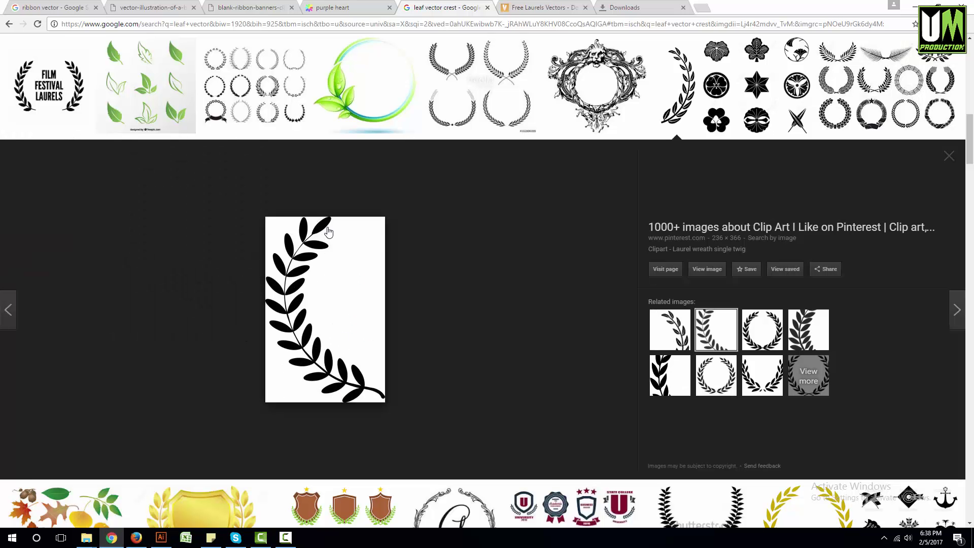
Save the full-size single laurel twig image to the desktop and place it in the Illustrator document.
left_click(700, 272)
right_click(421, 236)
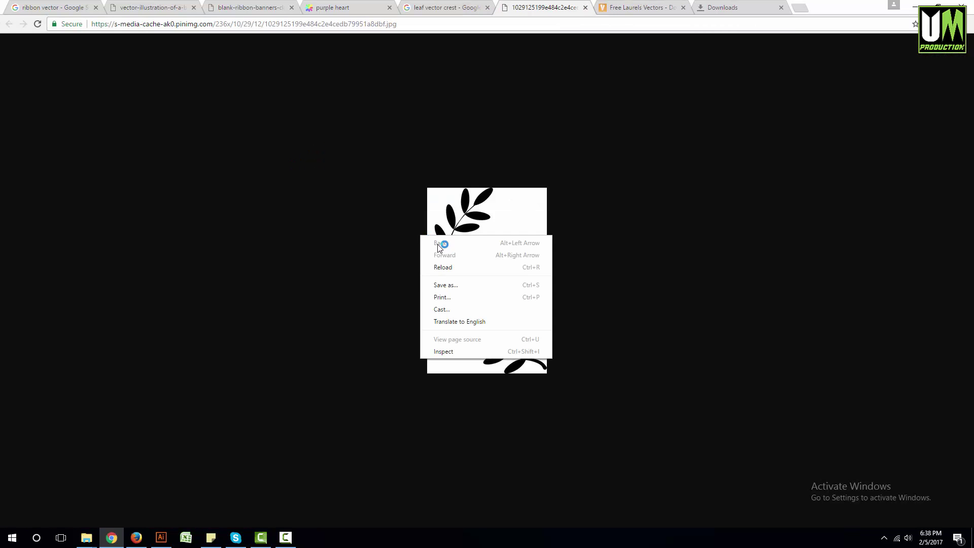
left_click(446, 285)
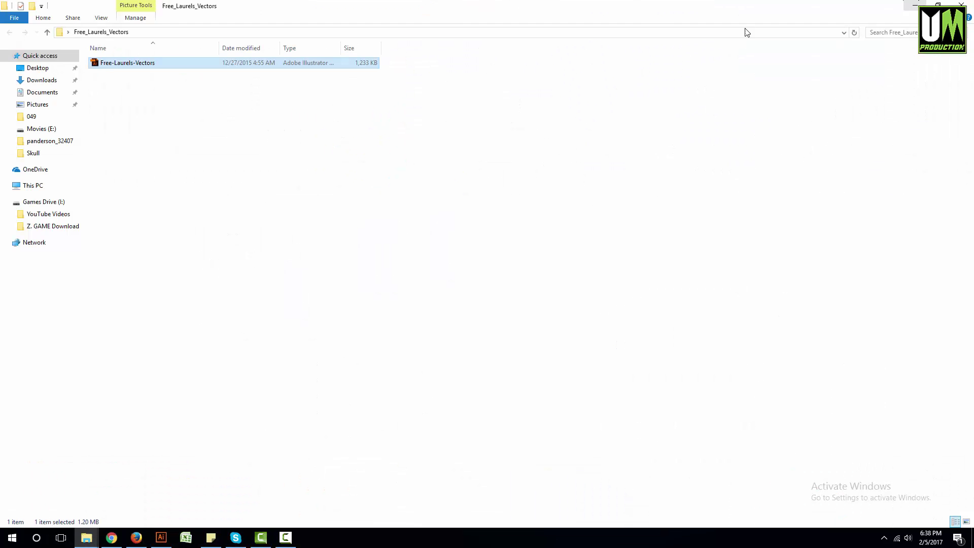
double_click(408, 5)
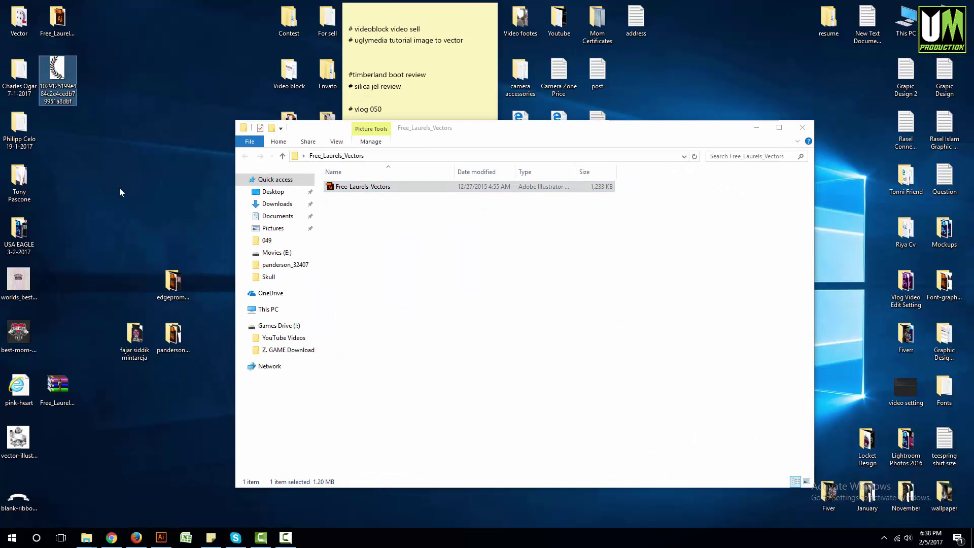
left_click(160, 537)
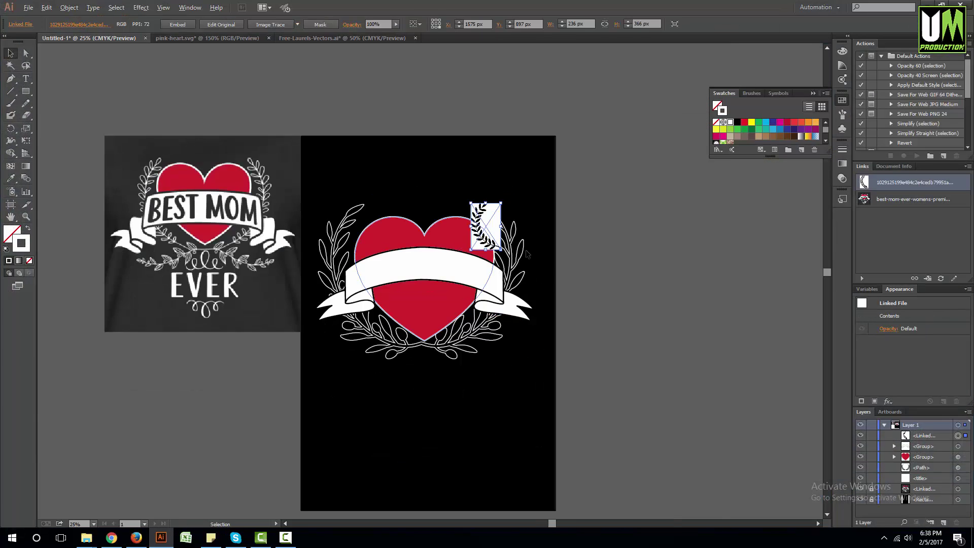
Delete the old outlined laurel wreath surrounding the heart and ribbon banner.
key("ctrl+equal")
key("ctrl+equal")
left_click(446, 388)
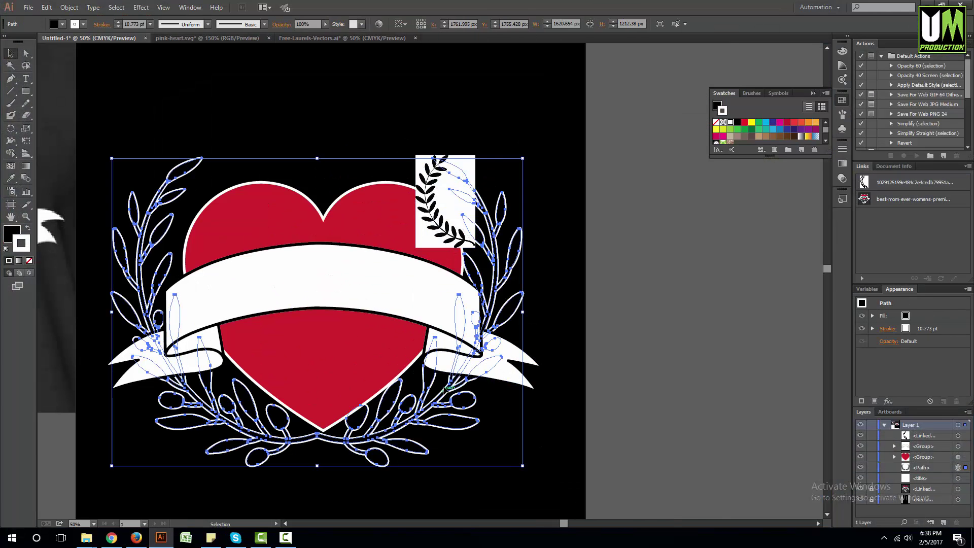
key("Delete")
Move the placed laurel image off the artboard to its right and enlarge it to about 601 by 932 px.
left_click_drag(472, 237, 526, 252)
left_click_drag(522, 263, 681, 407)
left_click_drag(538, 287, 685, 290)
scroll(183, 338, "down", 2)
scroll(330, 354, "up", 1)
scroll(515, 382, "up", 1)
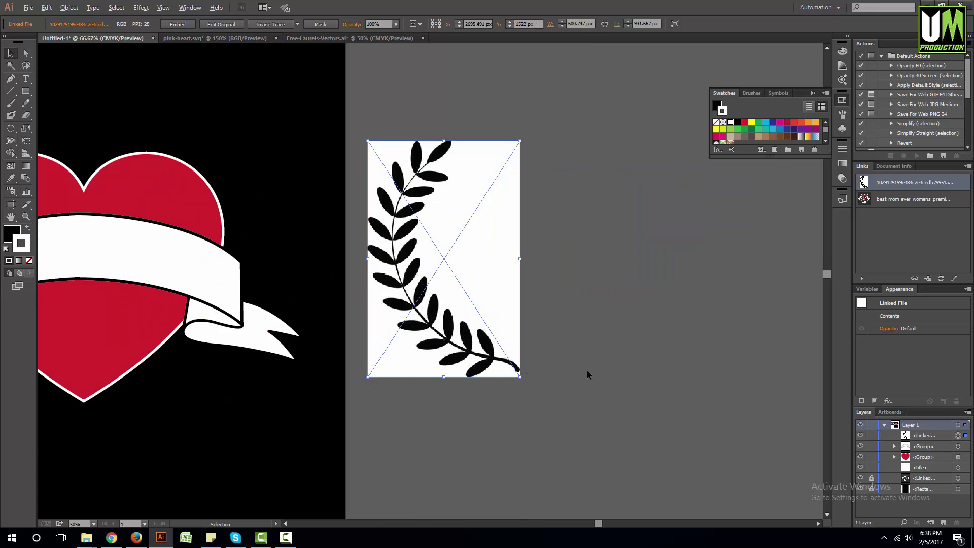
Image Trace the laurel picture in black and white with threshold 212, paths 90% and corners 94%.
scroll(587, 370, "up", 1)
left_click(262, 25)
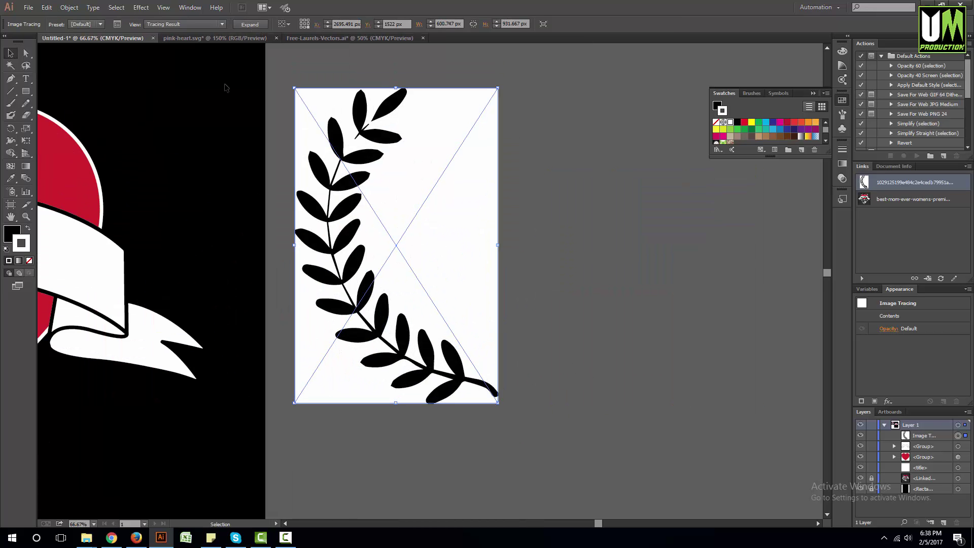
left_click(117, 23)
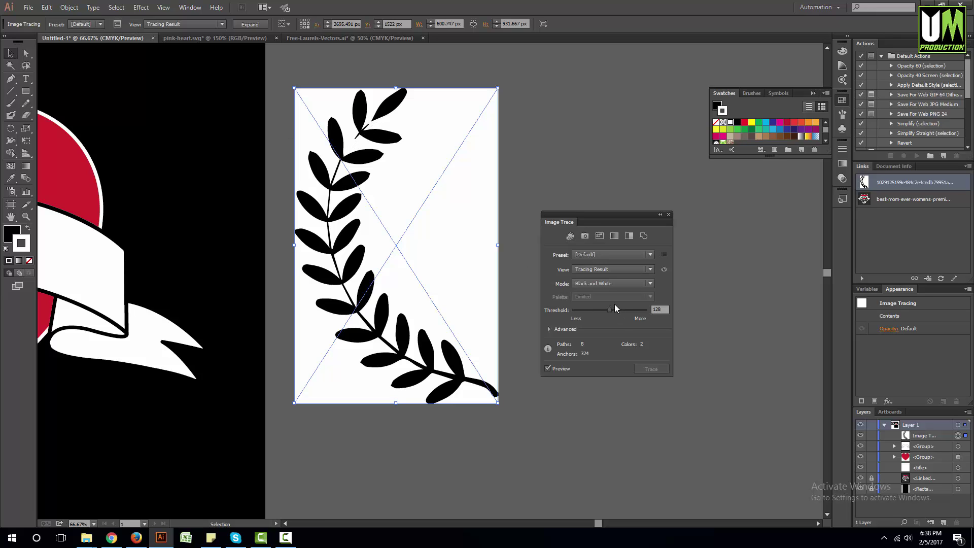
left_click_drag(624, 307, 633, 311)
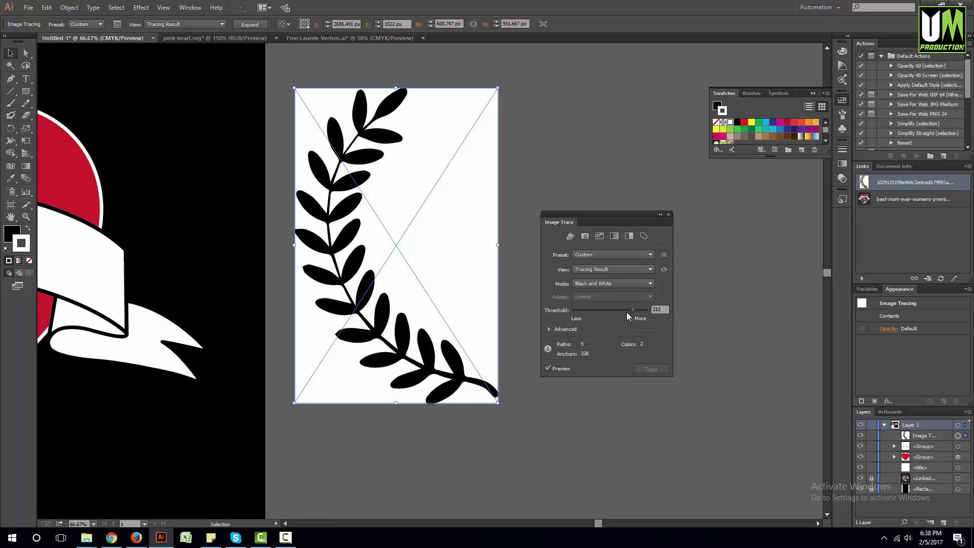
left_click(548, 329)
left_click(640, 360)
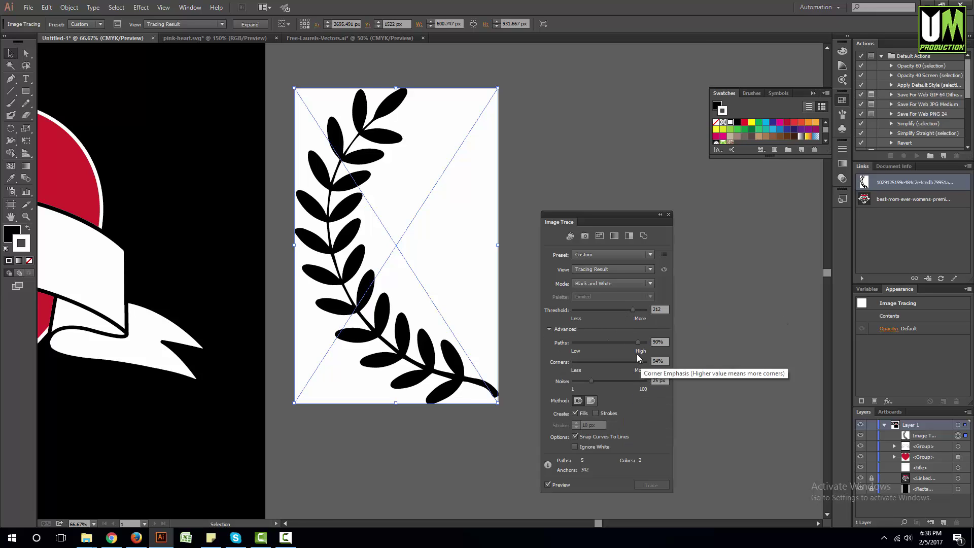
left_click(669, 214)
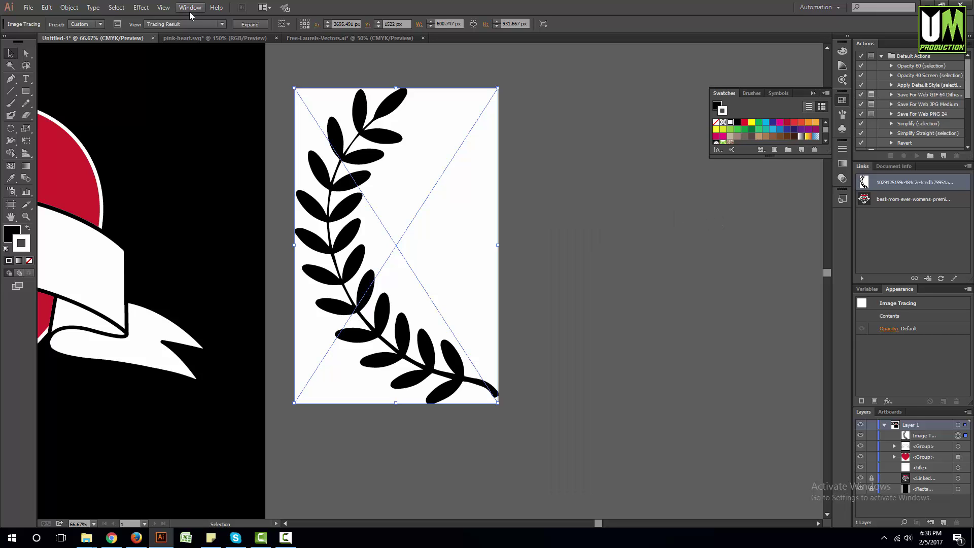
Expand the traced laurel and ungroup its paths.
left_click(249, 24)
right_click(412, 141)
left_click(441, 198)
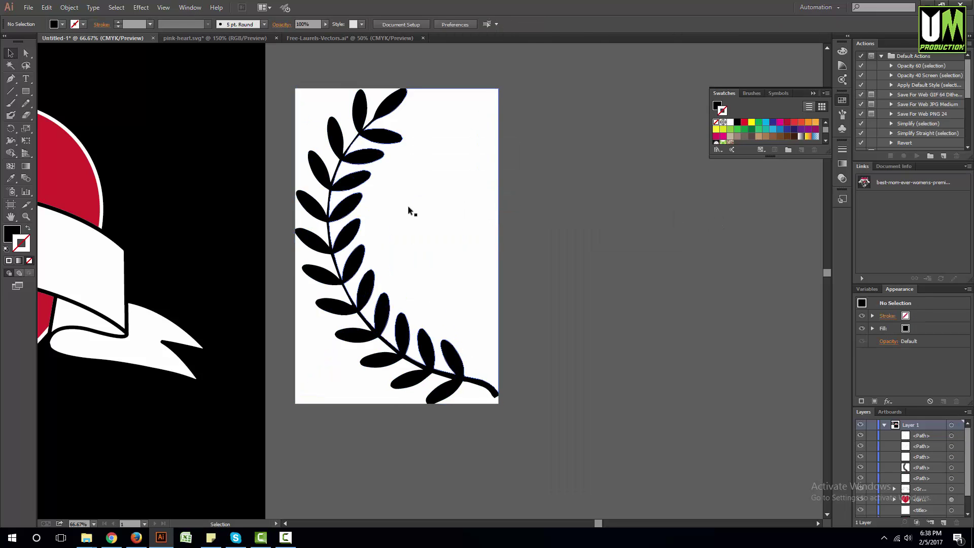
Delete the white background pieces around the traced laurel and group the remaining black branch.
left_click(408, 206)
key("Delete")
left_click(330, 120)
key("Delete")
left_click(327, 382)
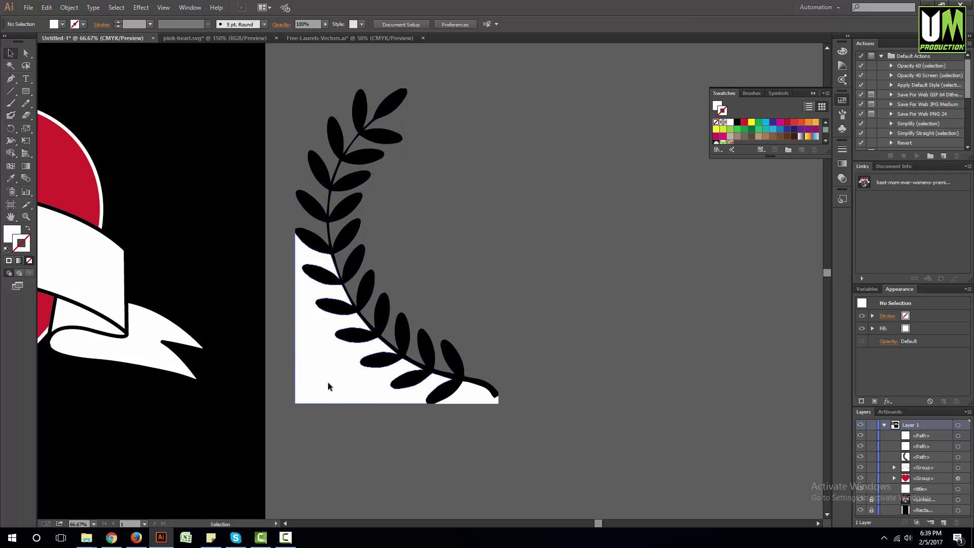
key("Delete")
left_click(475, 403)
key("Delete")
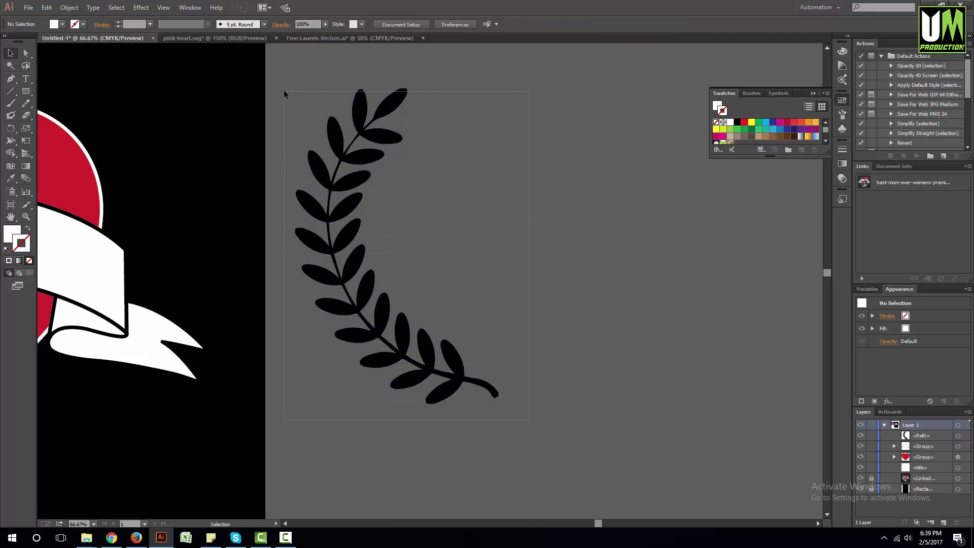
left_click_drag(284, 90, 284, 92)
key("ctrl+g")
Check the leaf branch in the reference design and move the laurel group onto the artboard below the heart.
scroll(571, 228, "down", 4)
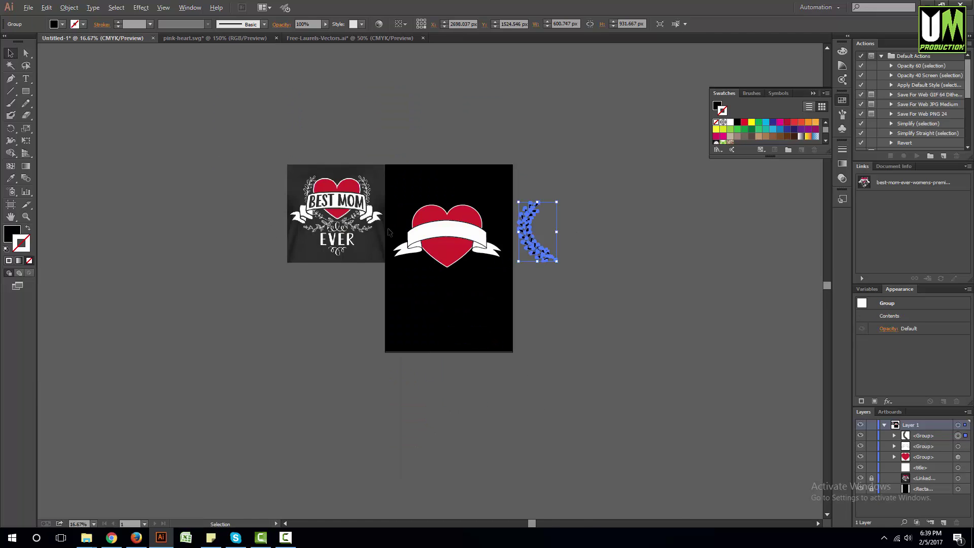
scroll(388, 232, "up", 4)
scroll(380, 175, "up", 2)
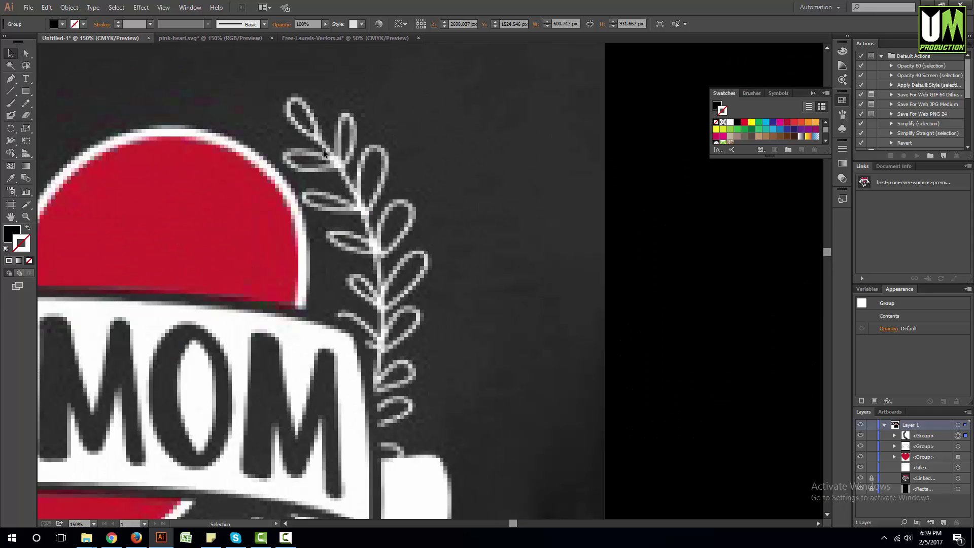
scroll(366, 277, "down", 8)
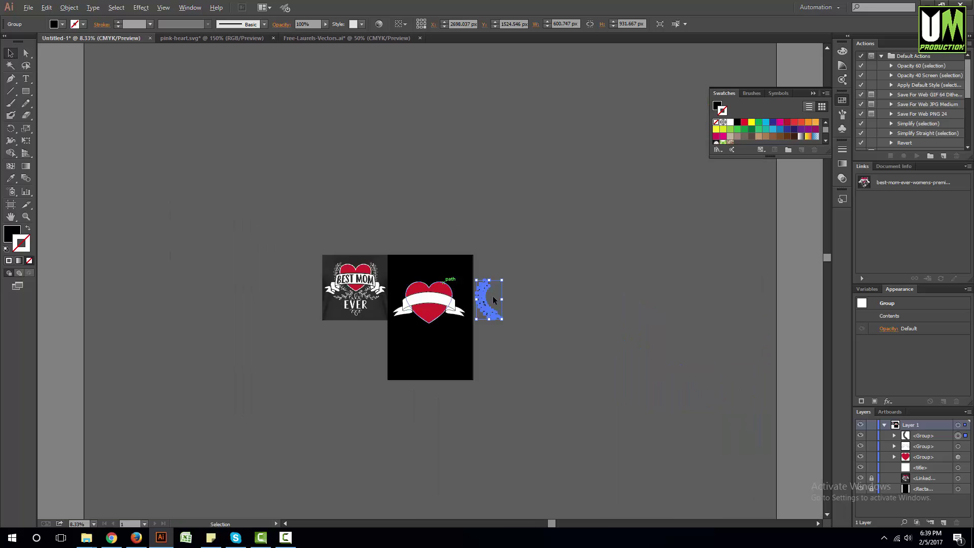
scroll(492, 296, "up", 3)
left_click_drag(395, 318, 233, 451)
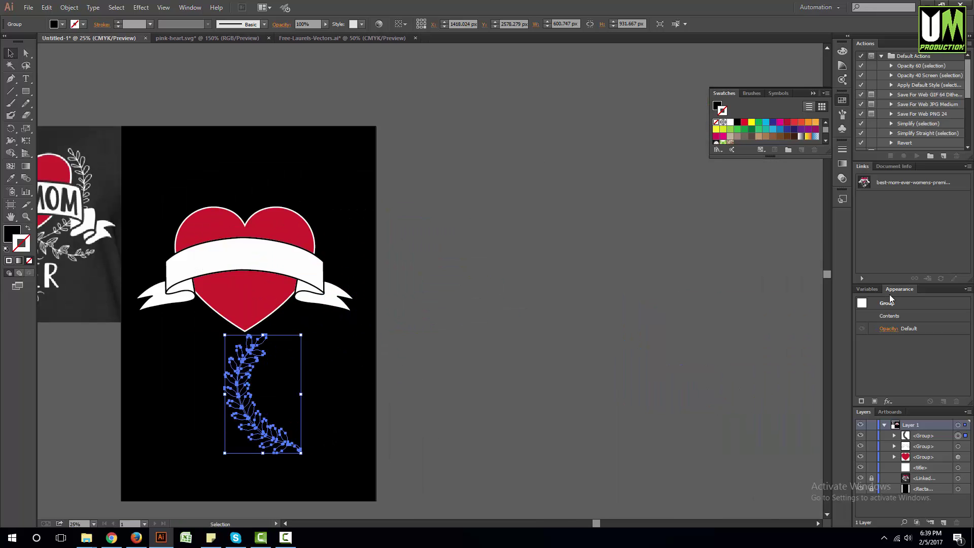
Add a new white 10 pt stroke to the laurel group.
left_click(966, 290)
left_click(887, 302)
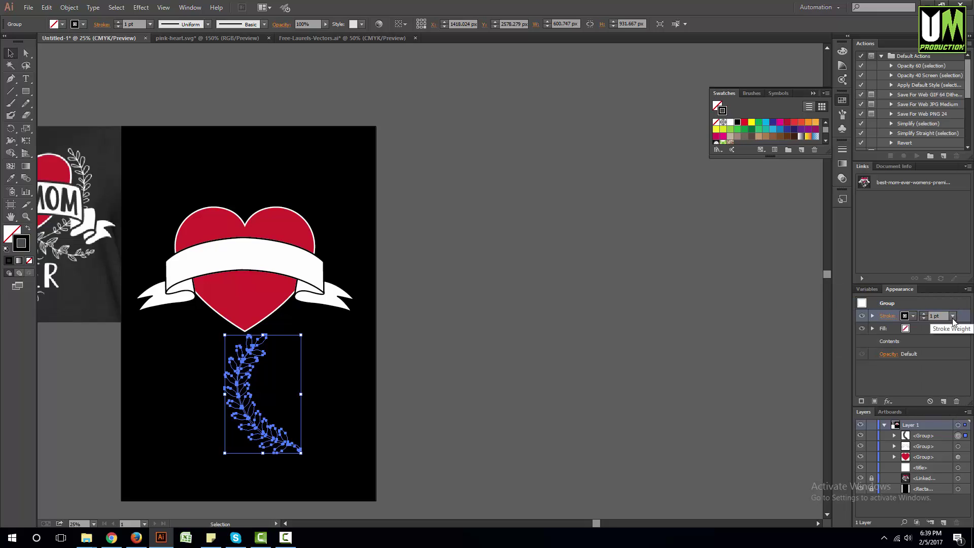
left_click(952, 316)
left_click(937, 205)
left_click(905, 315)
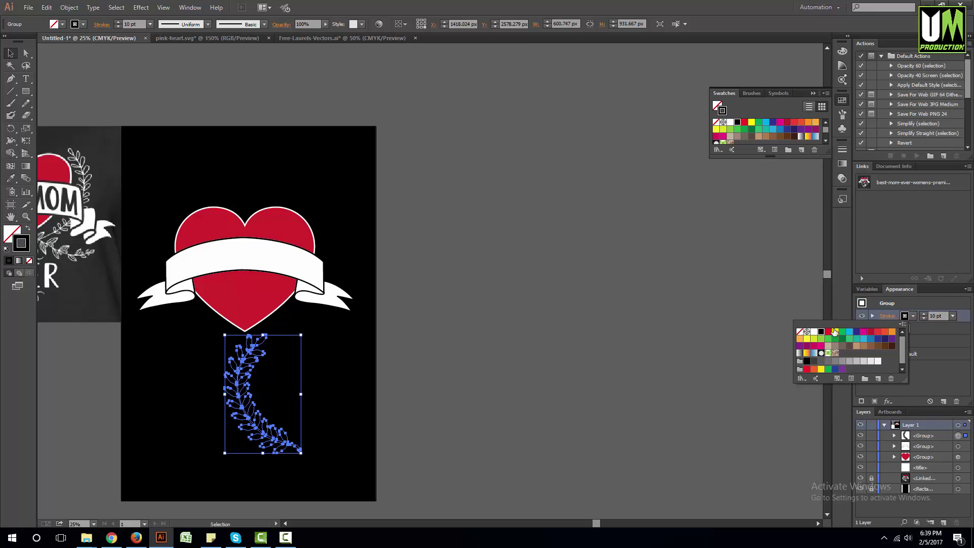
left_click(814, 332)
left_click(292, 361)
Reorder the laurel group's appearance so that its white stroke lies beneath the contents.
scroll(292, 361, "down", 4)
left_click(214, 372)
scroll(214, 373, "up", 1)
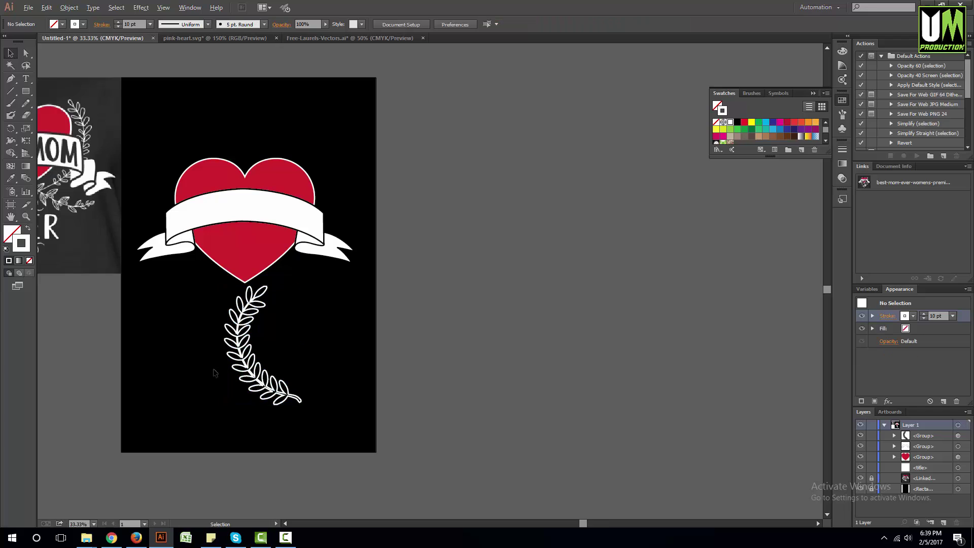
left_click(263, 362)
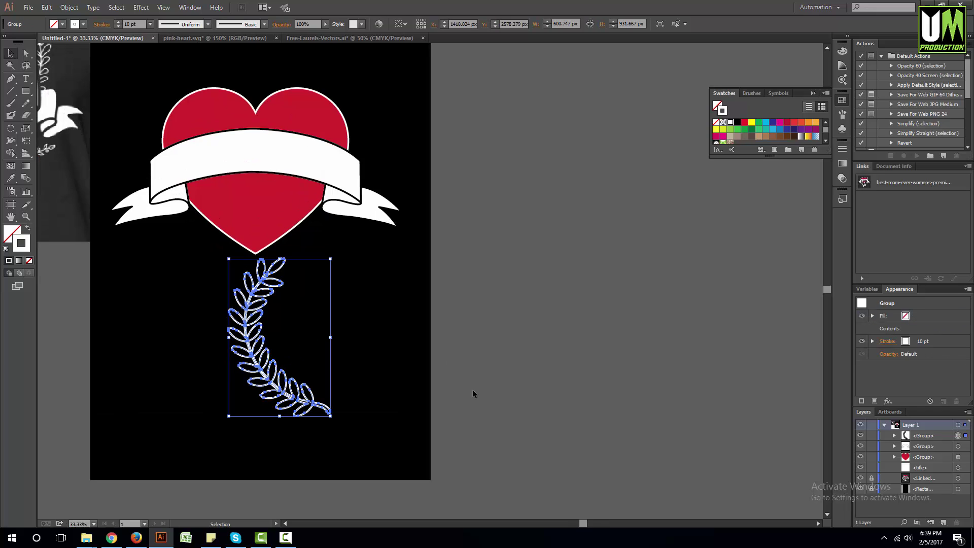
left_click(180, 414)
Set the laurel group's stroke weight to 14 pt.
scroll(182, 409, "up", 1)
left_click(308, 386)
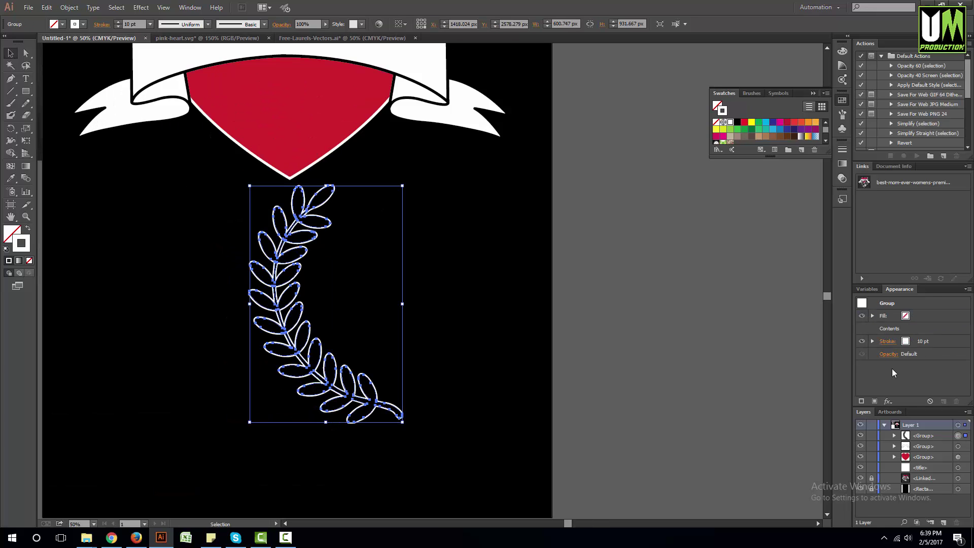
left_click(922, 341)
left_click(952, 341)
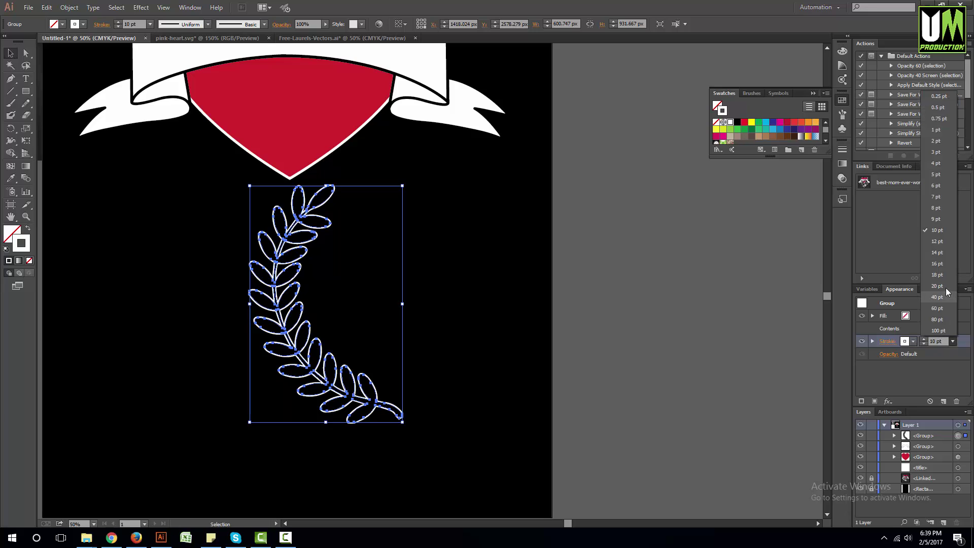
left_click(937, 252)
left_click(448, 331)
Move the laurel beside the heart's left edge and enlarge it to about 637 by 988 px.
scroll(414, 356, "down", 2)
scroll(415, 357, "up", 1)
mouse_move(425, 401)
left_mouse_down()
mouse_move(325, 284)
mouse_move(294, 264)
mouse_move(345, 282)
left_mouse_up()
left_click(363, 320)
scroll(214, 251, "up", 1)
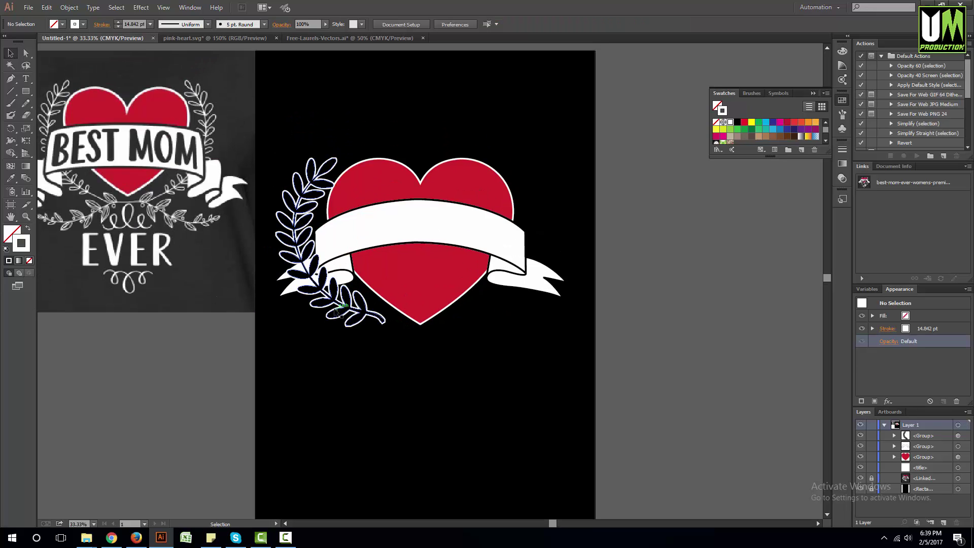
left_click(404, 236)
left_click(438, 204, "shift")
right_click(438, 205)
left_click(543, 269)
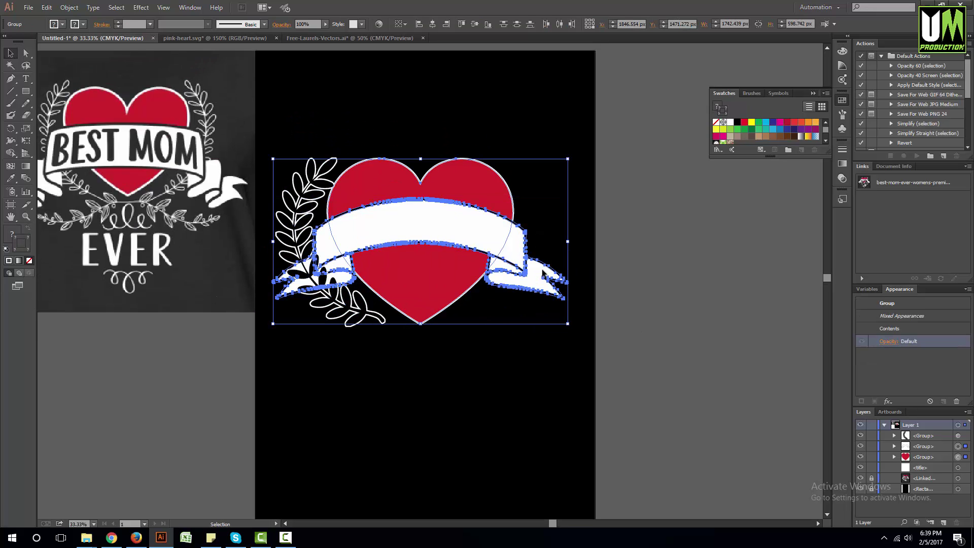
left_click_drag(524, 346, 451, 185)
right_click(453, 189)
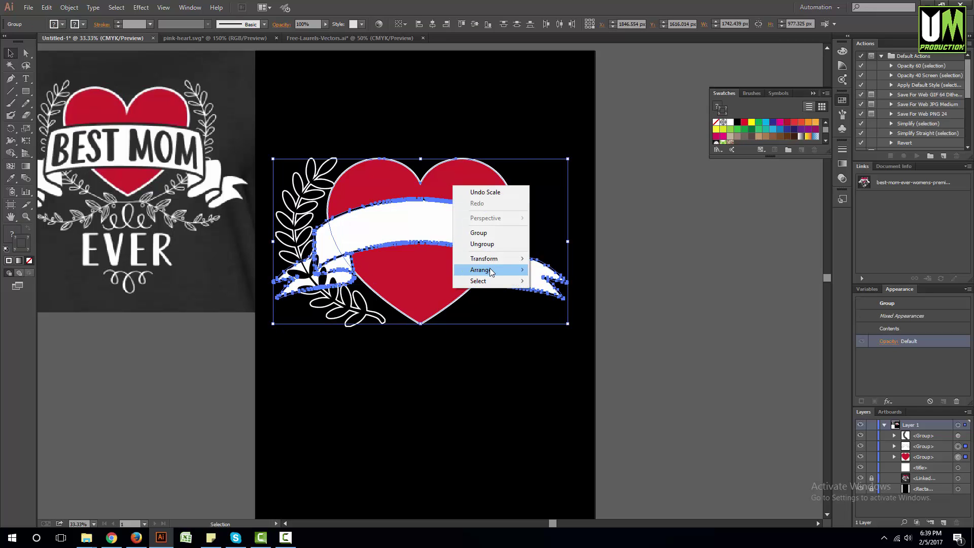
left_click(401, 401)
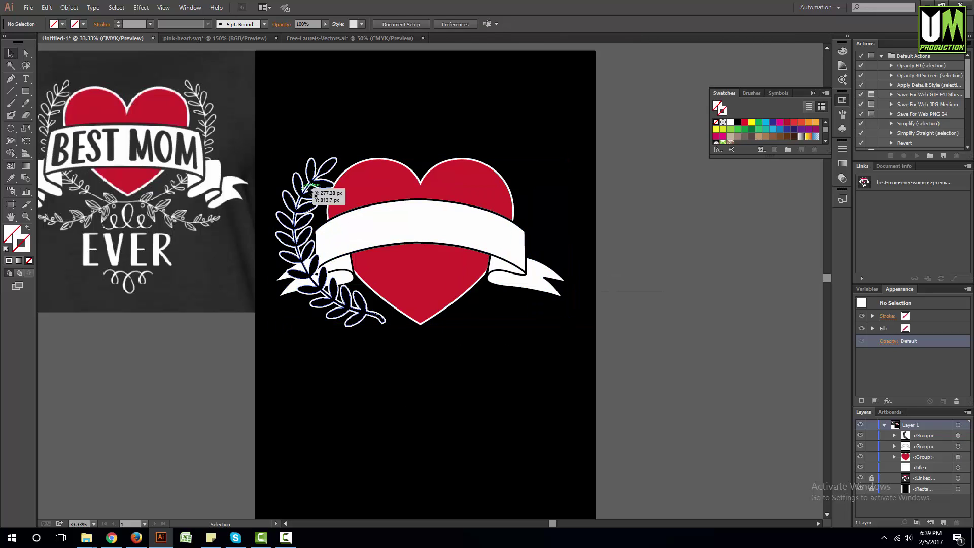
Nudge the laurel slightly outward from the heart, and bring the heart and ribbon banner in front of it.
left_click(320, 193)
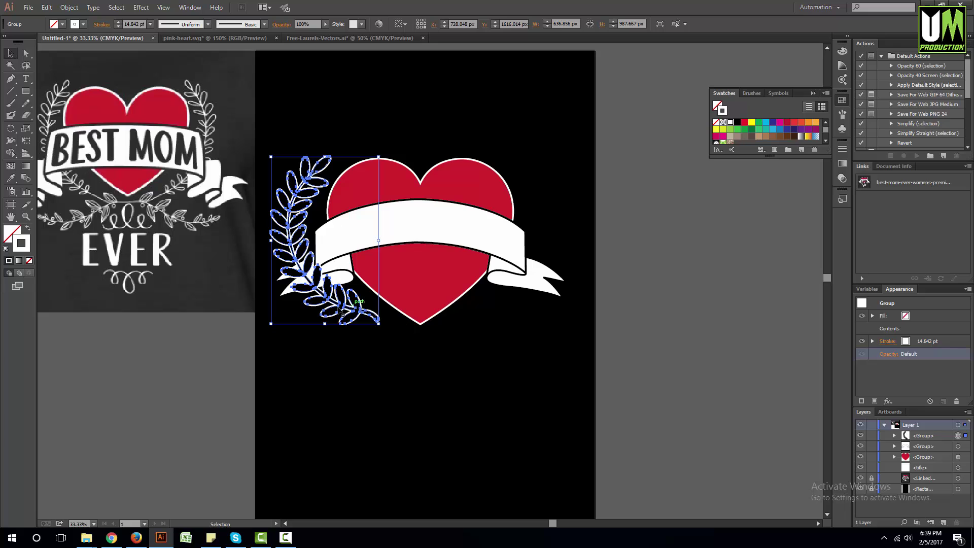
left_click(385, 317)
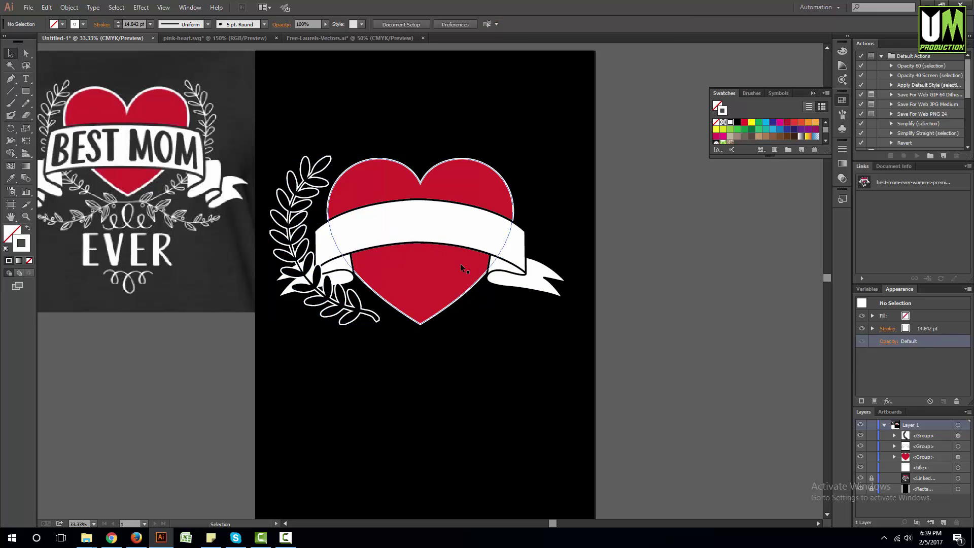
left_click(461, 230)
left_click(471, 185, "shift")
right_click(458, 193)
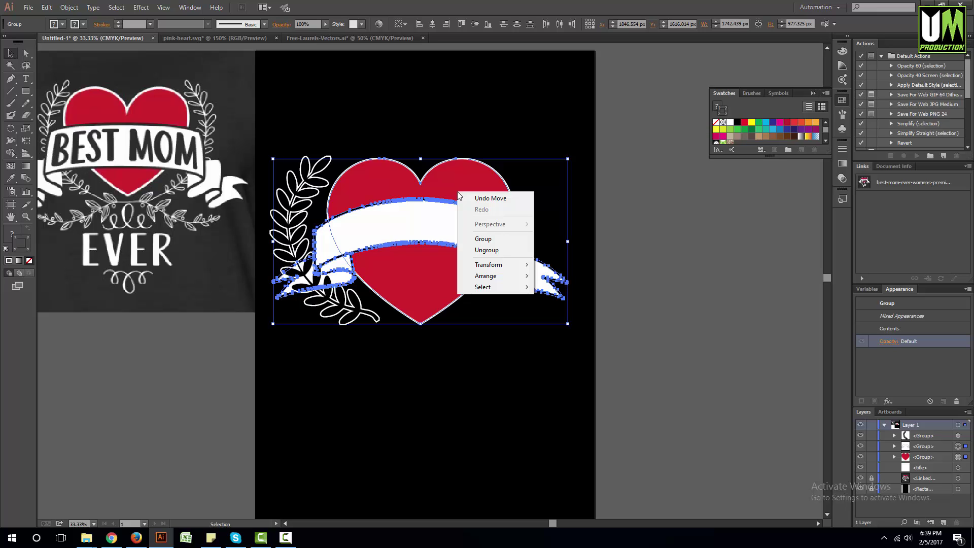
mouse_move(493, 278)
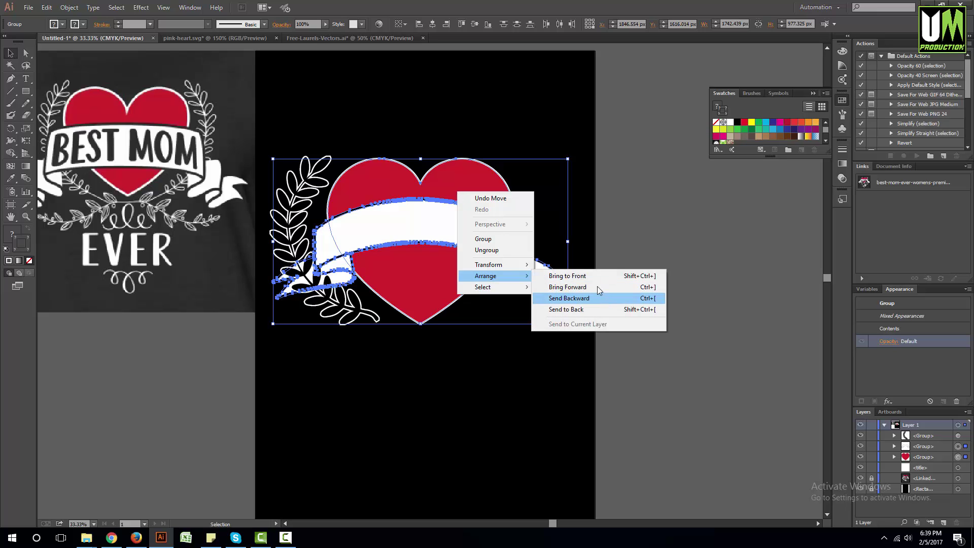
left_click(596, 282)
scroll(441, 365, "up", 1)
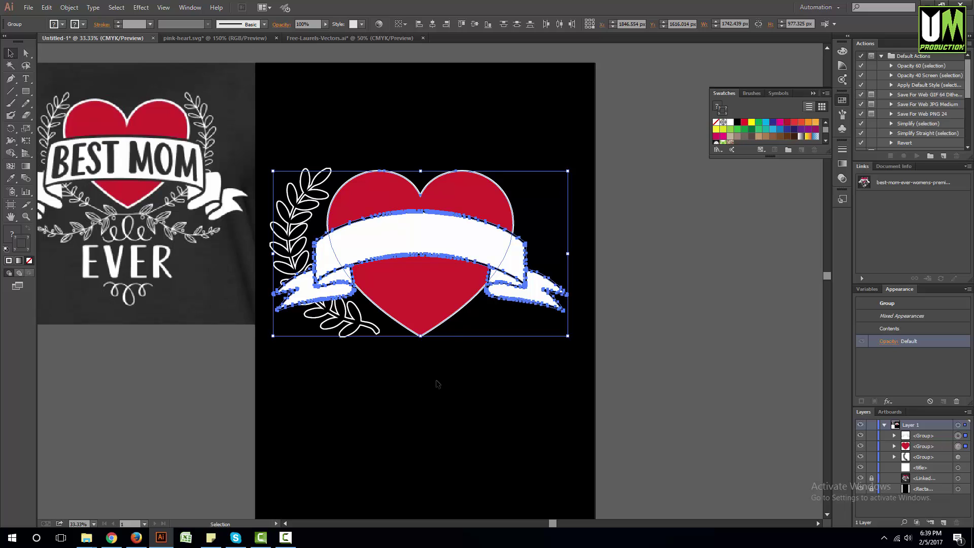
left_click(437, 383)
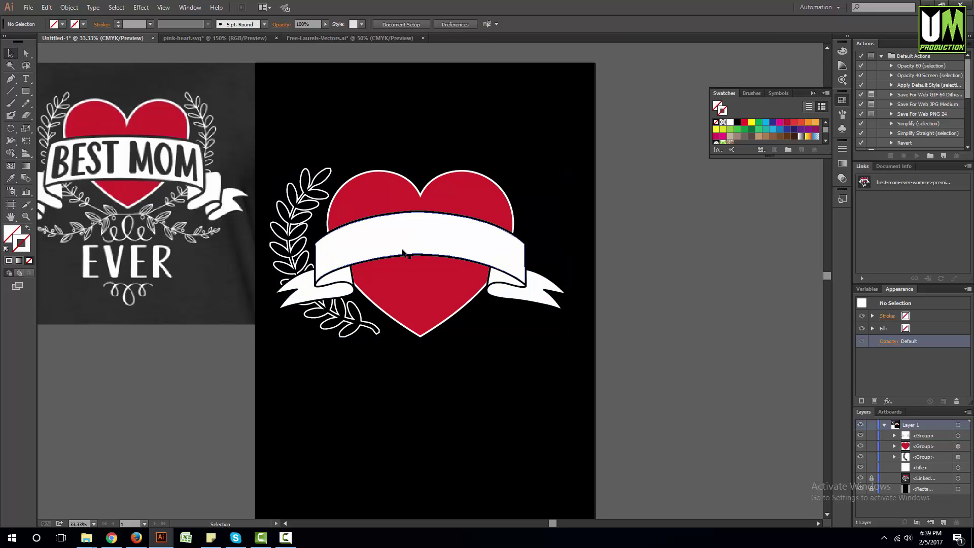
Enlarge the laurel branch beside the heart to about 689 by 1069 px.
left_click(367, 328)
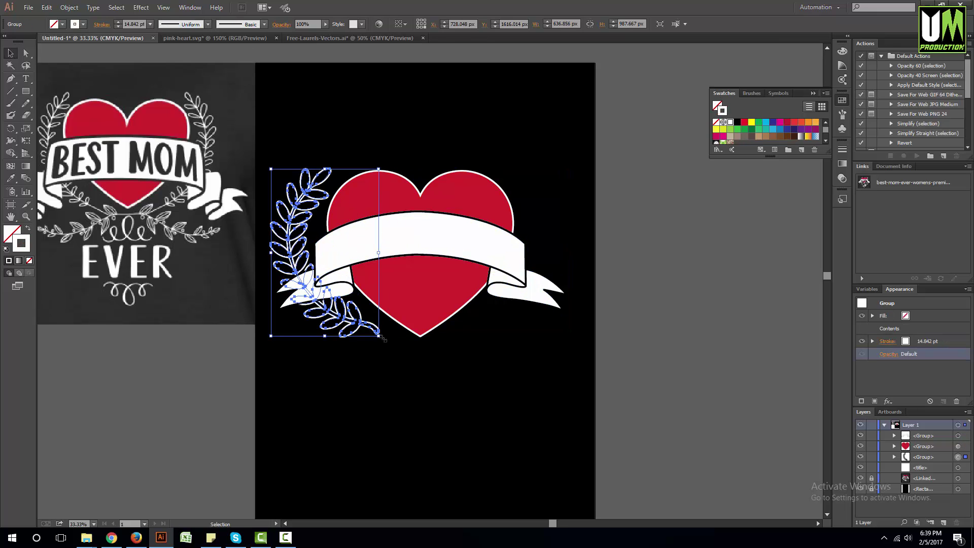
left_click_drag(381, 337, 348, 331)
left_click(425, 384)
Set the enlarged laurel group's stroke weight to 12 pt.
scroll(425, 383, "down", 3)
scroll(430, 376, "up", 2)
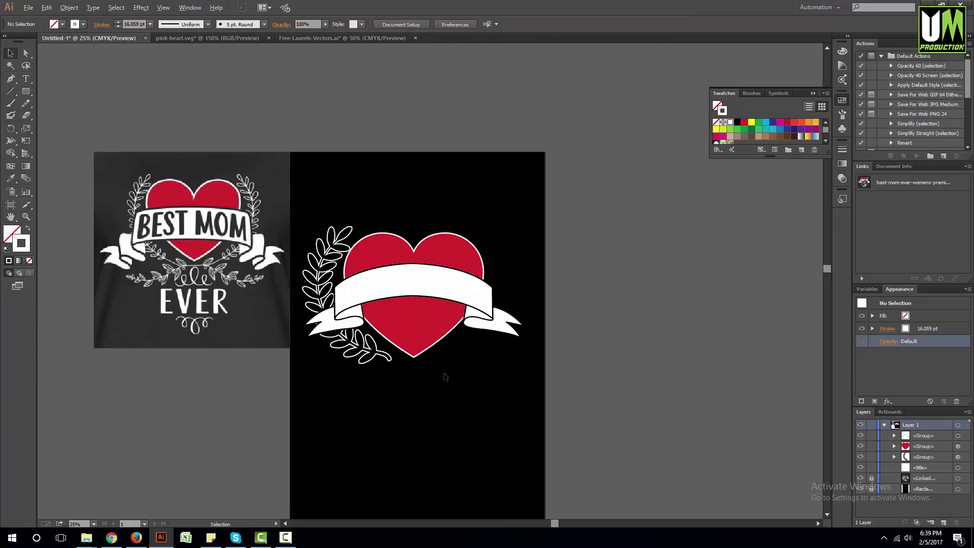
scroll(415, 378, "up", 1)
left_click(308, 196)
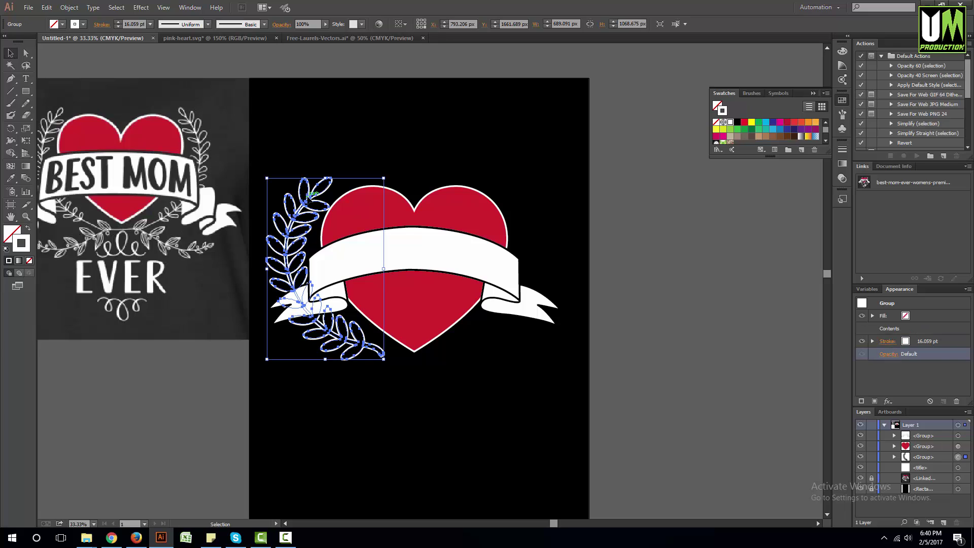
left_click(953, 339)
left_click(952, 341)
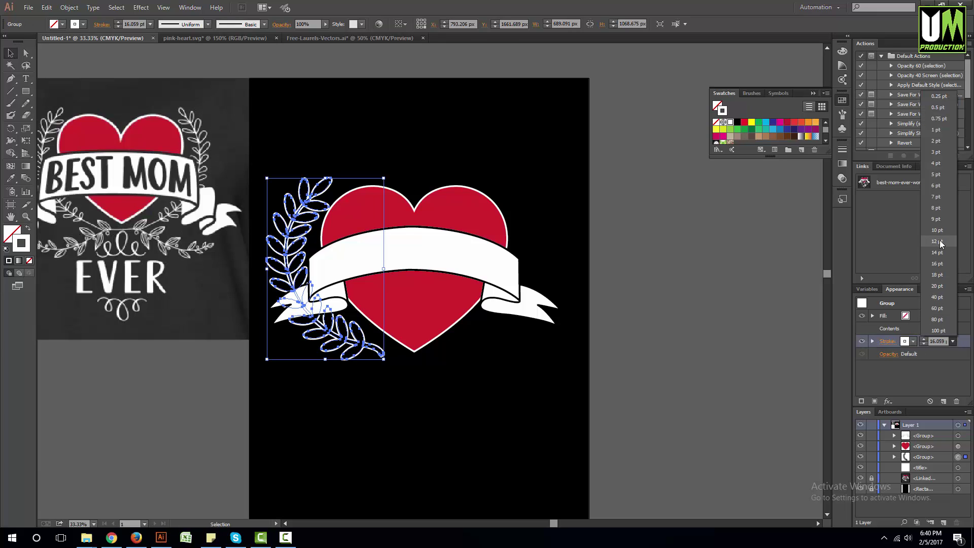
left_click(938, 234)
Move the laurel slightly inward and up beside the heart, and stretch its height to about 1093 px.
left_click_drag(350, 346, 360, 345)
left_click(352, 391)
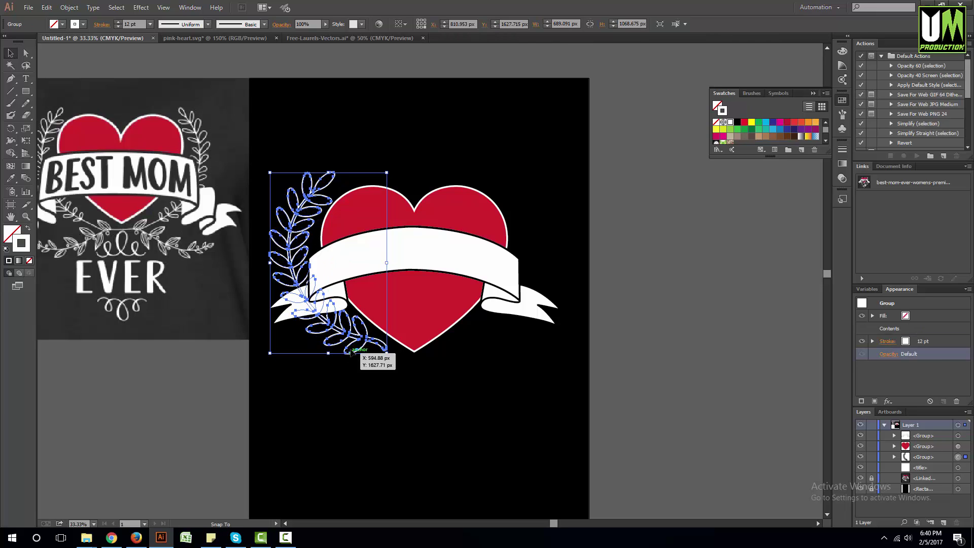
left_click(376, 413)
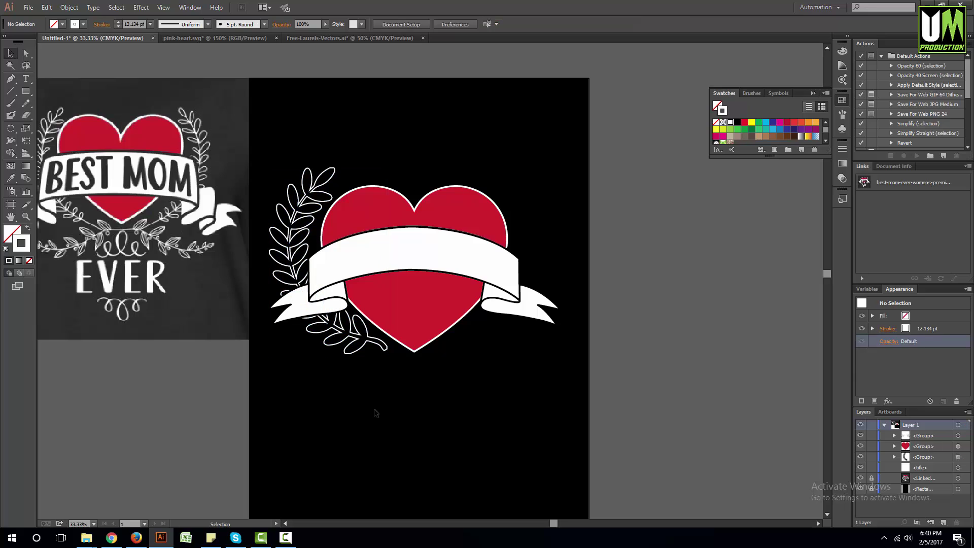
left_click_drag(360, 344, 361, 346)
left_click(363, 389)
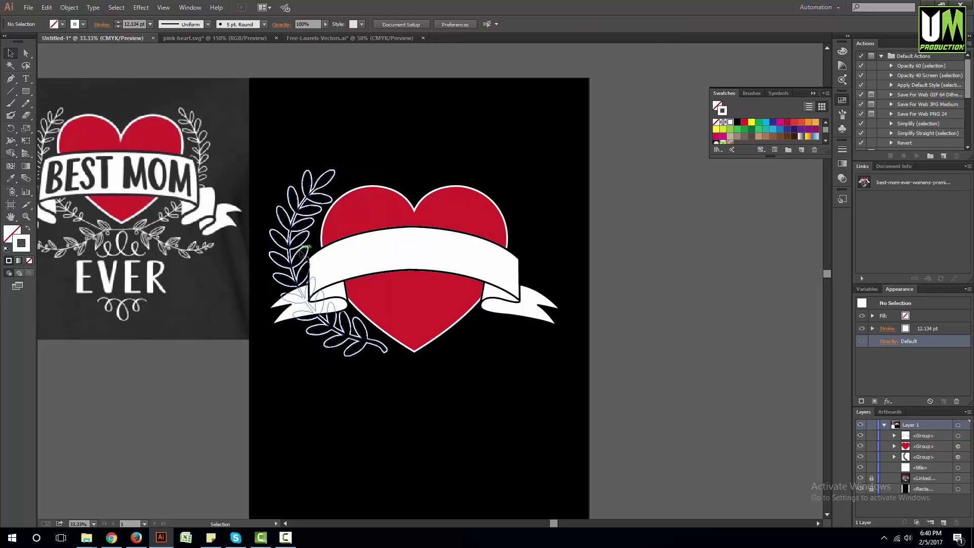
left_click(363, 347)
scroll(446, 391, "down", 2)
scroll(446, 391, "down", 1)
left_click(435, 391)
Duplicate the laurel, reflect the copy across the vertical axis at 90°, and place it along the heart's right edge.
scroll(435, 390, "down", 3)
scroll(429, 373, "up", 3)
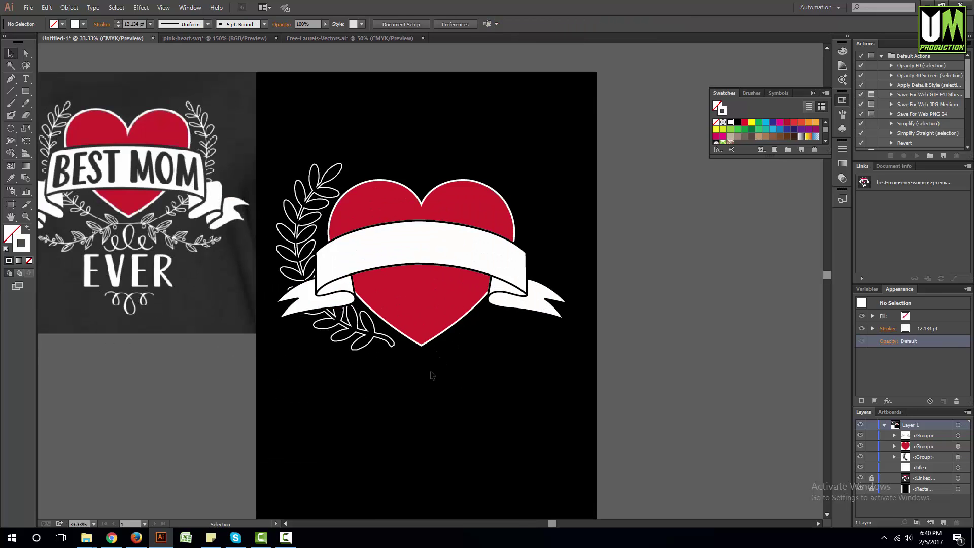
scroll(397, 364, "up", 3)
left_click_drag(299, 265, 586, 265)
right_click(582, 261)
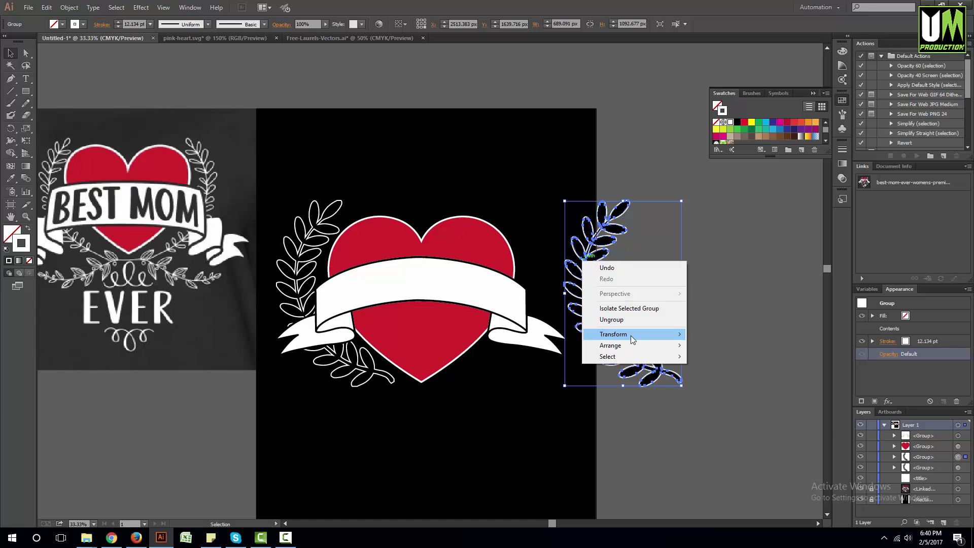
mouse_move(631, 335)
left_click(732, 370)
left_click(664, 362)
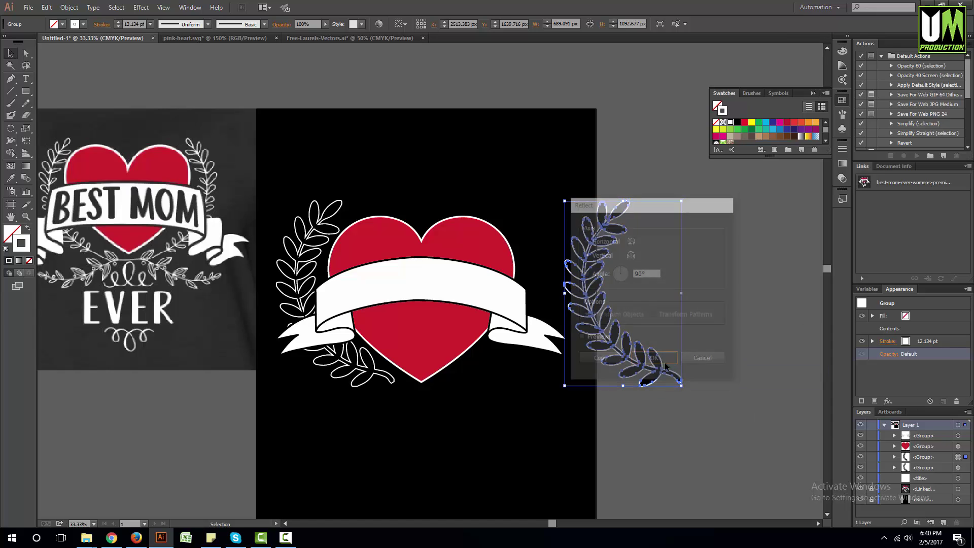
left_click_drag(637, 349, 519, 346)
left_click(547, 420)
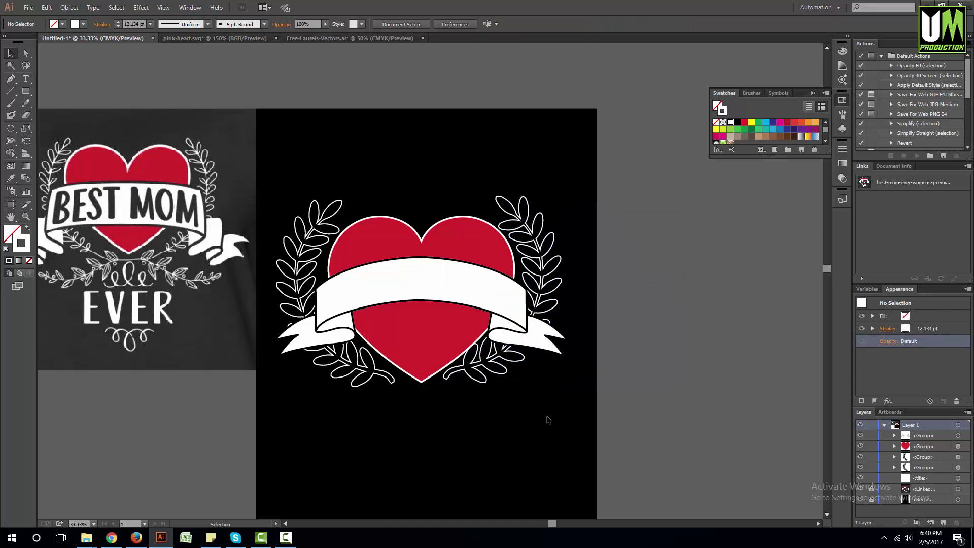
Align the left and right laurel branches by their vertical centres.
scroll(548, 419, "down", 2)
scroll(529, 417, "up", 2)
left_click(587, 262)
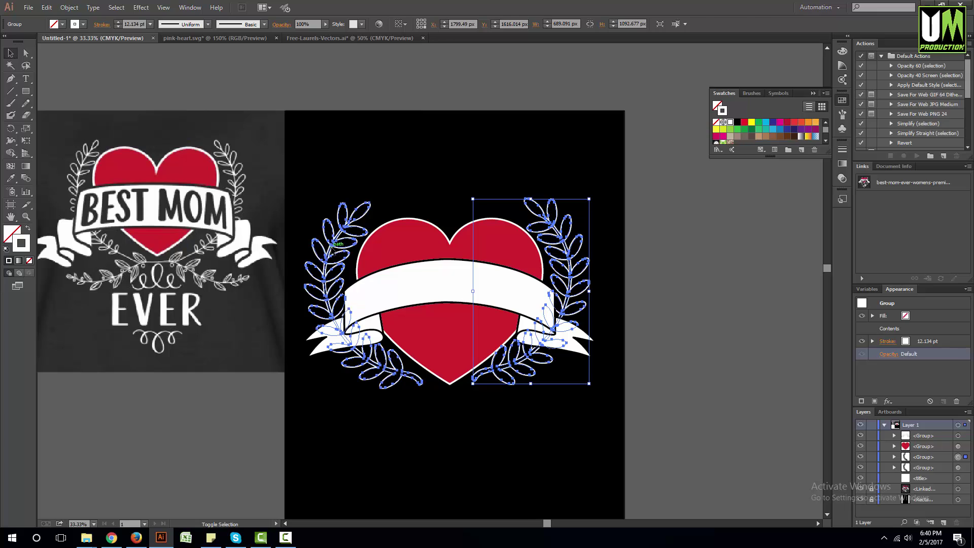
left_click(352, 246, "shift")
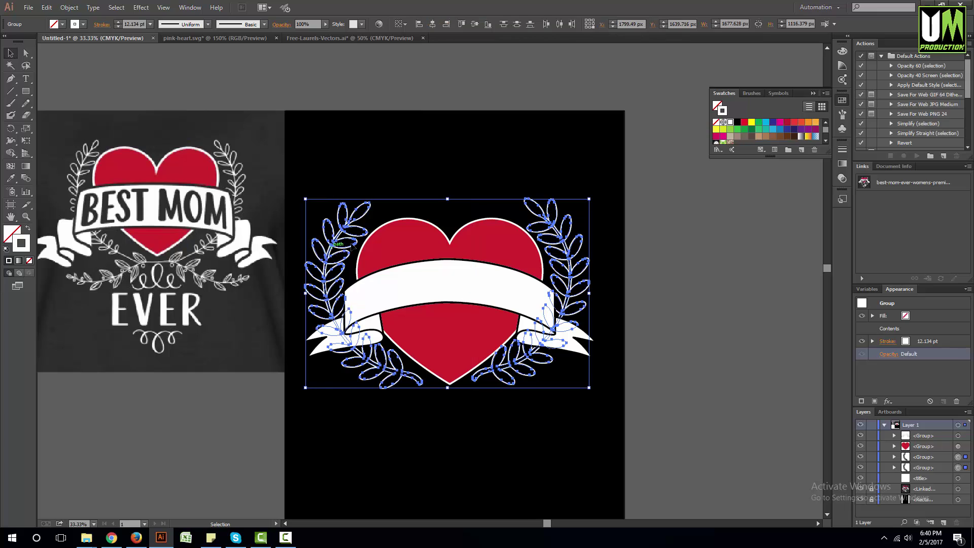
left_click(479, 25)
key("a")
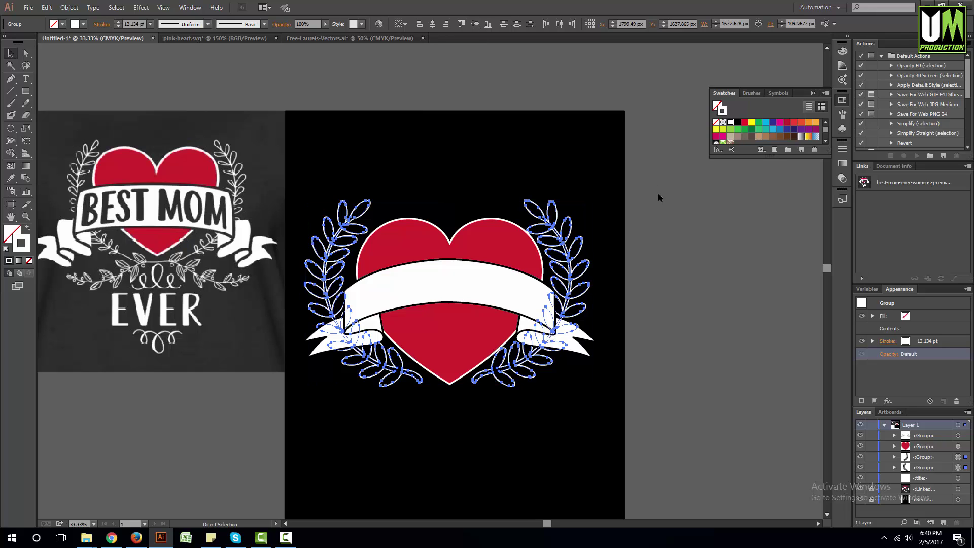
Group the two laurels and nudge the group slightly to the right to centre it around the heart.
key("ctrl+g")
key("shift+Right")
key("shift+Right")
left_click(618, 311)
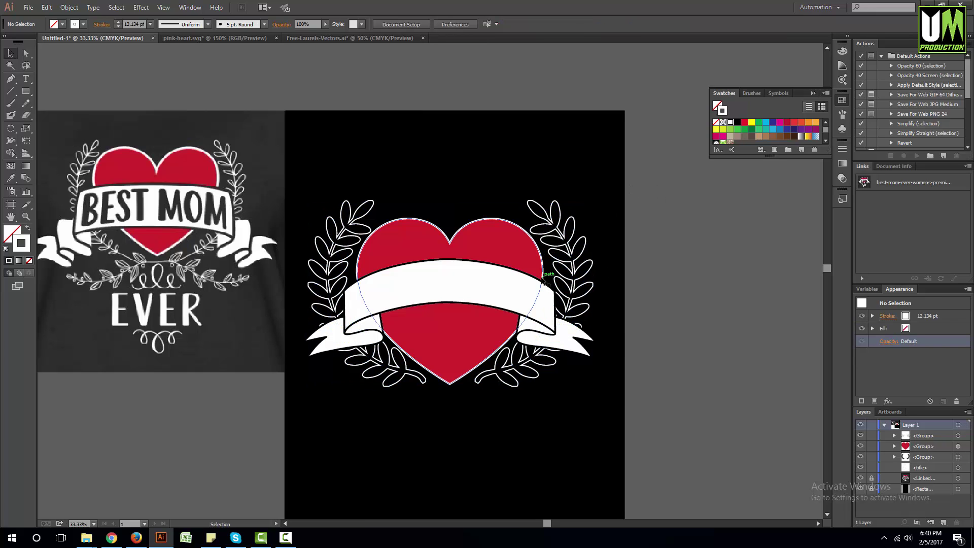
scroll(445, 421, "down", 2)
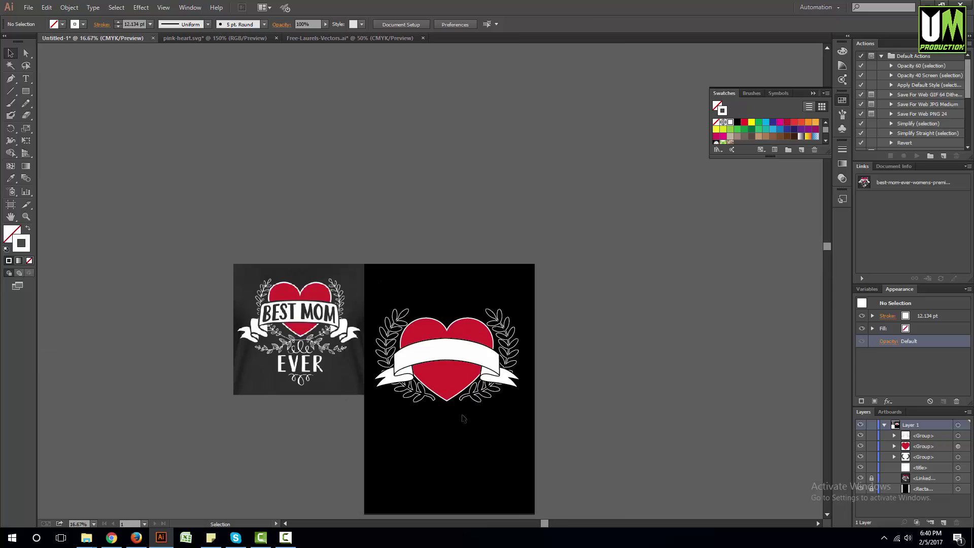
Add the text "BEST MOM" in black, scaled to about 858 by 206 px, at the centre of the ribbon banner.
scroll(464, 417, "up", 2)
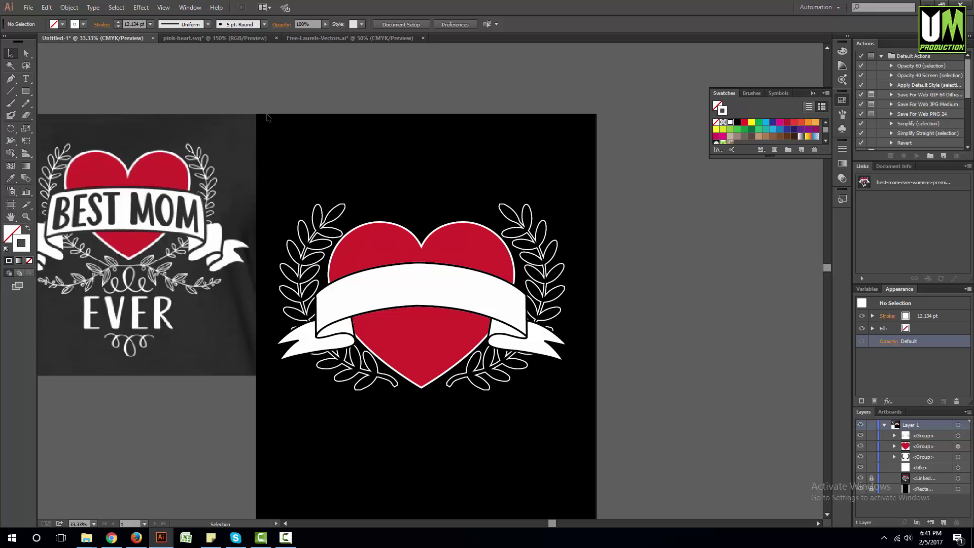
left_click(26, 78)
left_click(365, 162)
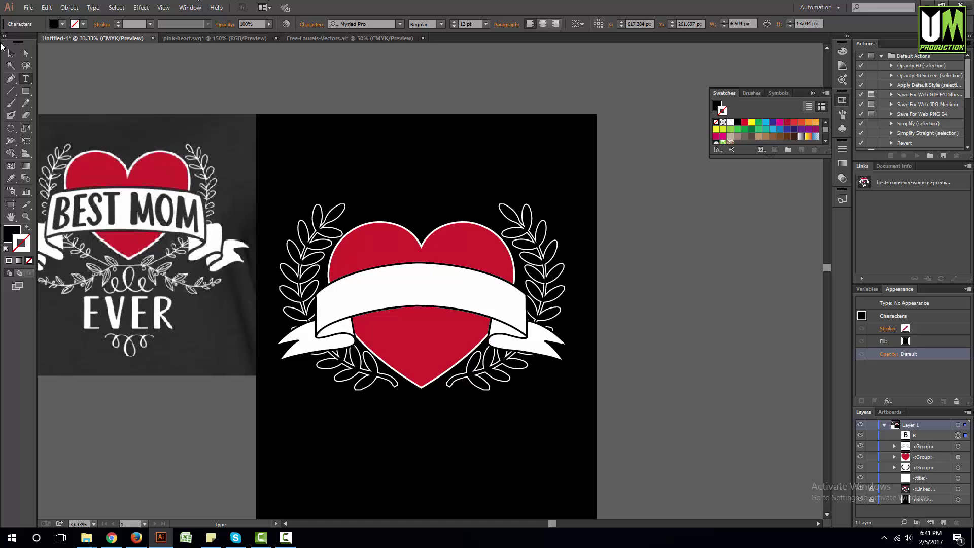
left_click(11, 53)
left_click_drag(370, 162, 505, 203)
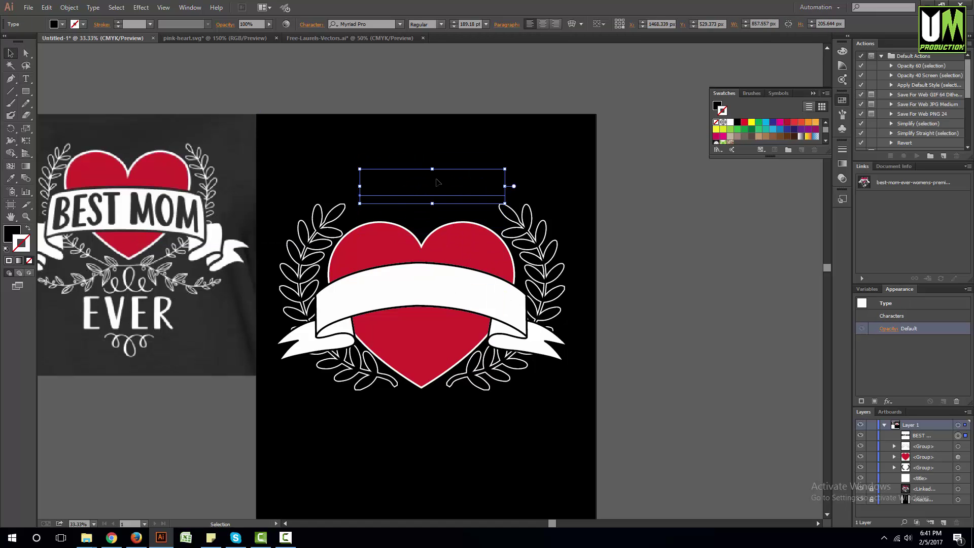
left_click_drag(437, 181, 420, 281)
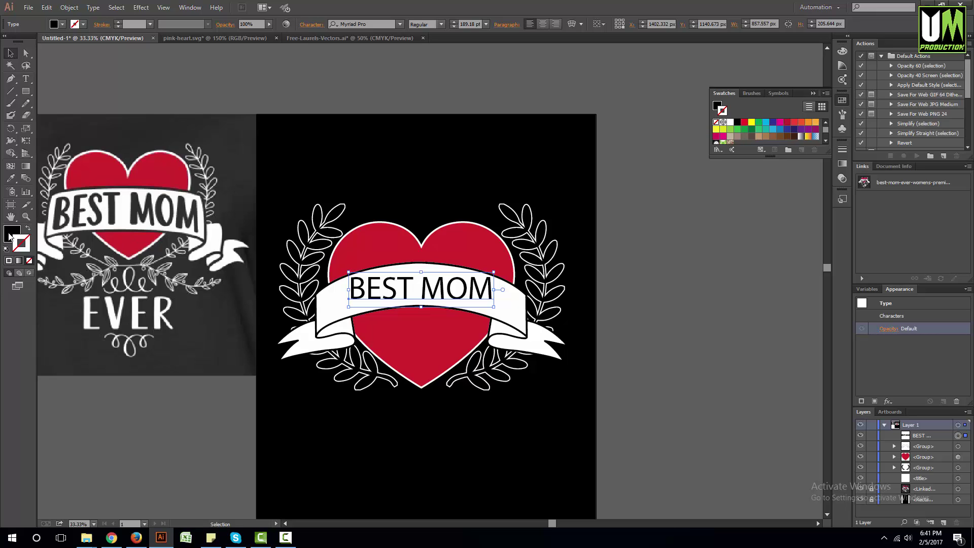
Try out fonts on the "BEST MOM" text and set it in Oz Handicraft BT.
left_click(10, 234)
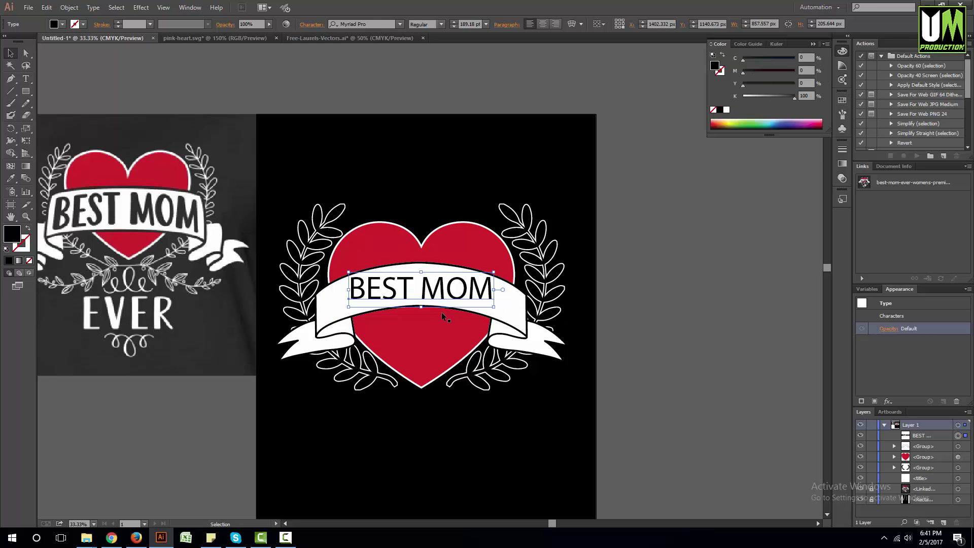
left_click(363, 24)
key("Down")
key("Down")
key("Down")
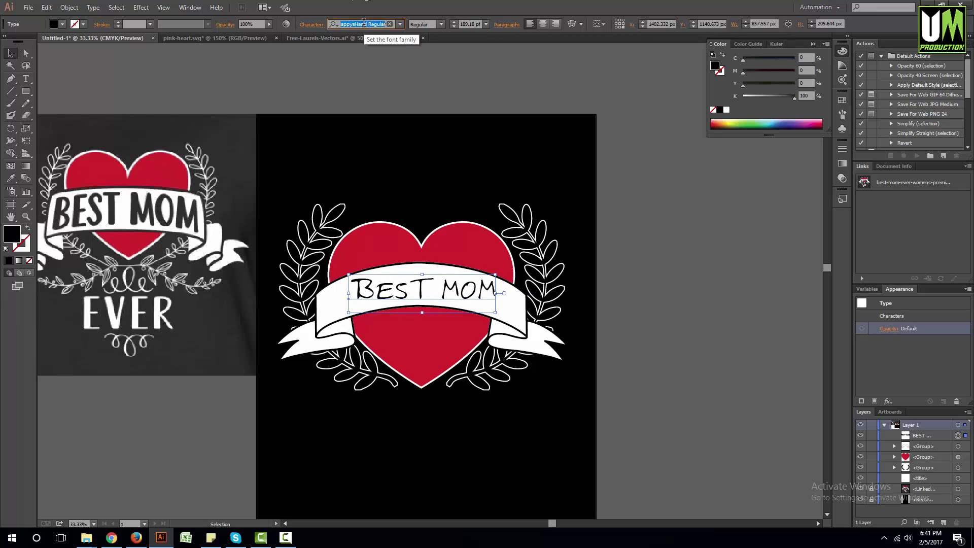
key("Down")
key("Down")
key("Down")
key("Down")
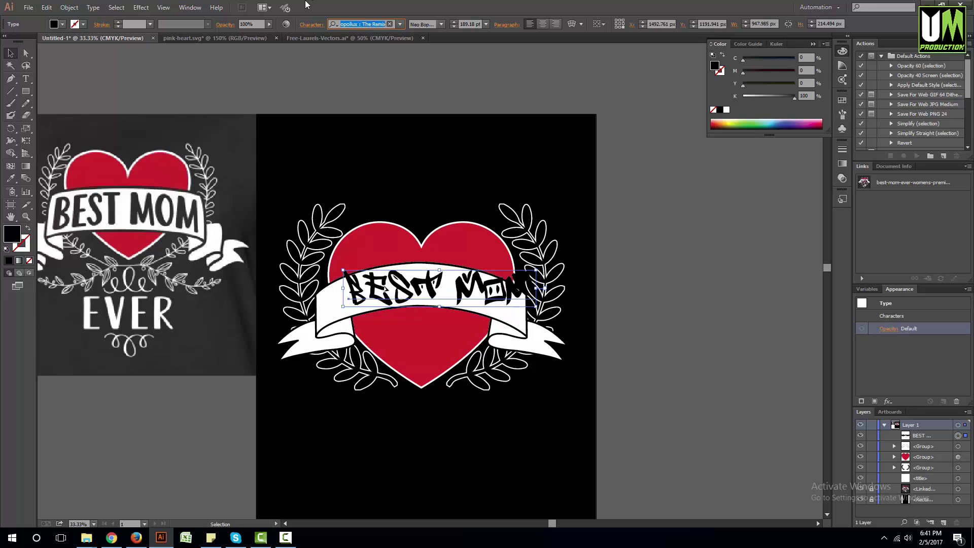
key("Down")
key("Down")
key("Down")
key("Down")
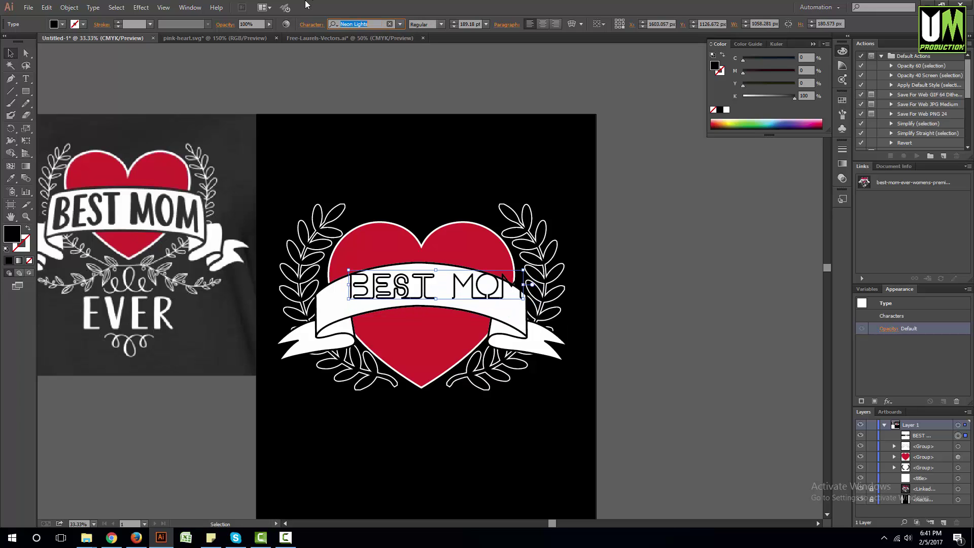
key("Down")
key("Down")
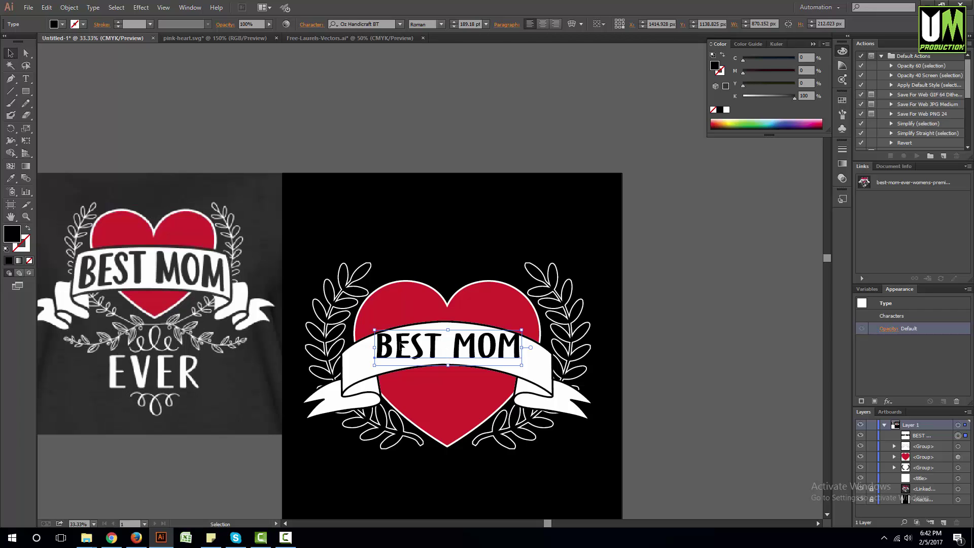
scroll(403, 355, "up", 1)
scroll(393, 308, "down", 1)
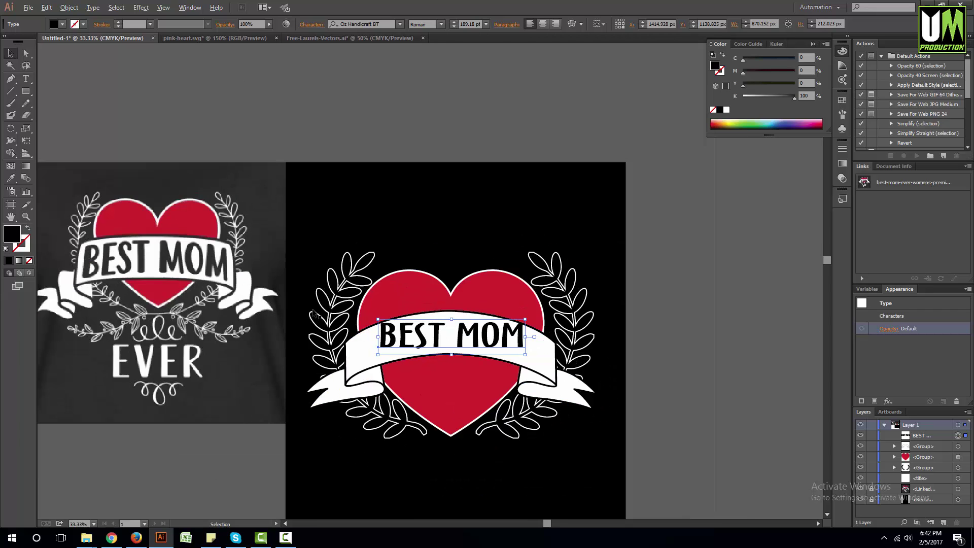
scroll(125, 261, "up", 1)
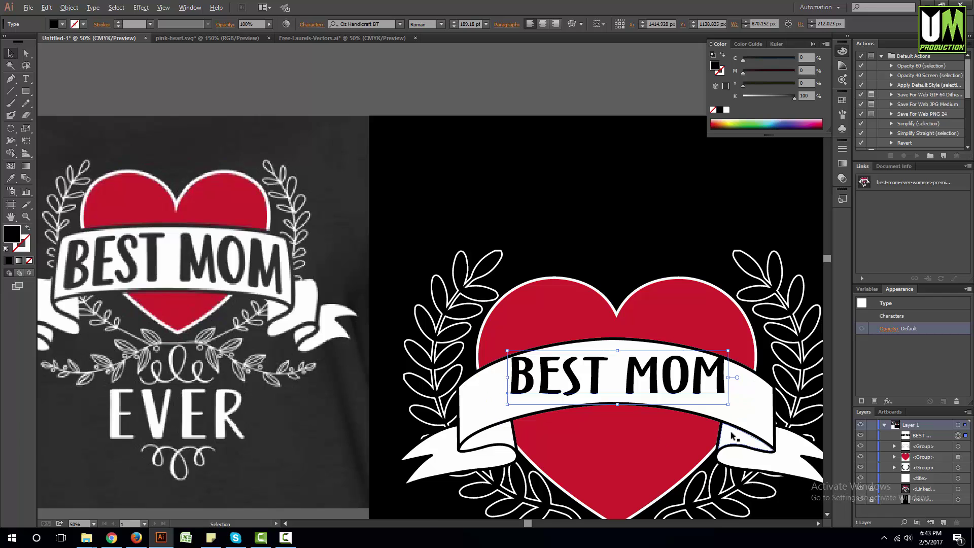
scroll(718, 431, "up", 1)
scroll(635, 356, "down", 2)
scroll(635, 356, "up", 1)
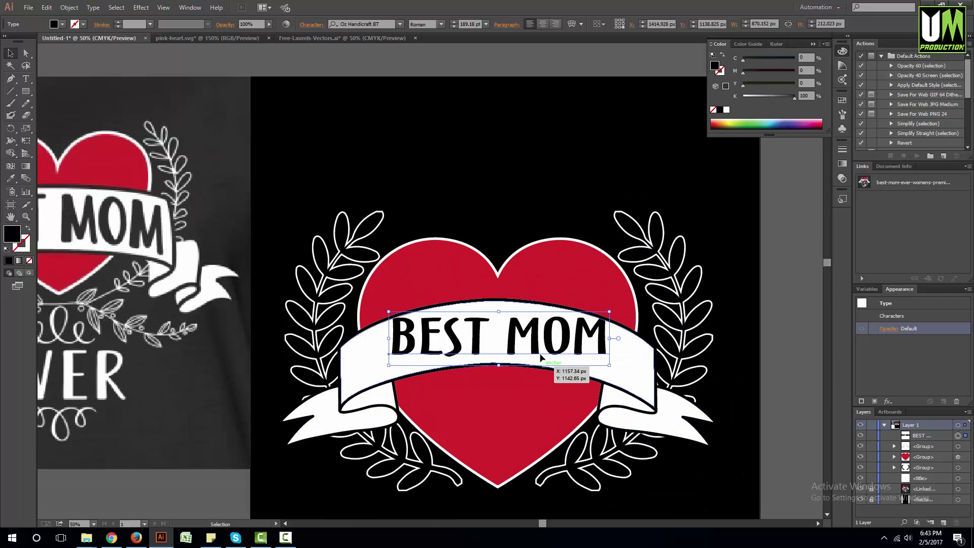
left_click(141, 7)
mouse_move(179, 139)
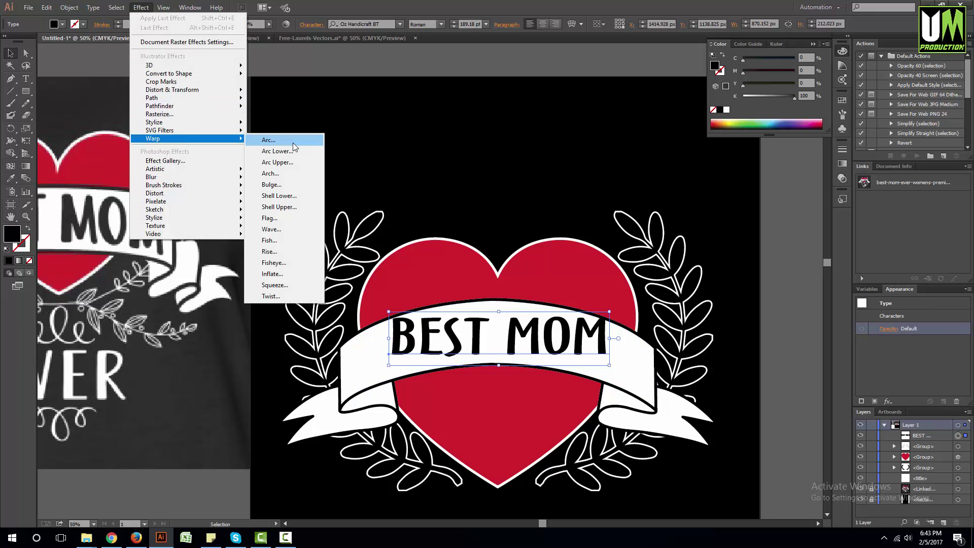
left_click(268, 140)
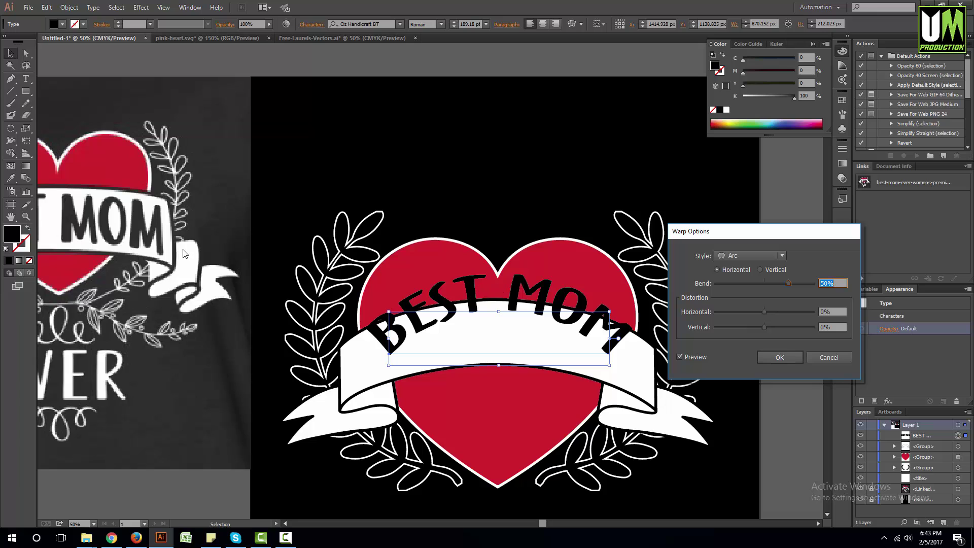
key("ctrl+minus")
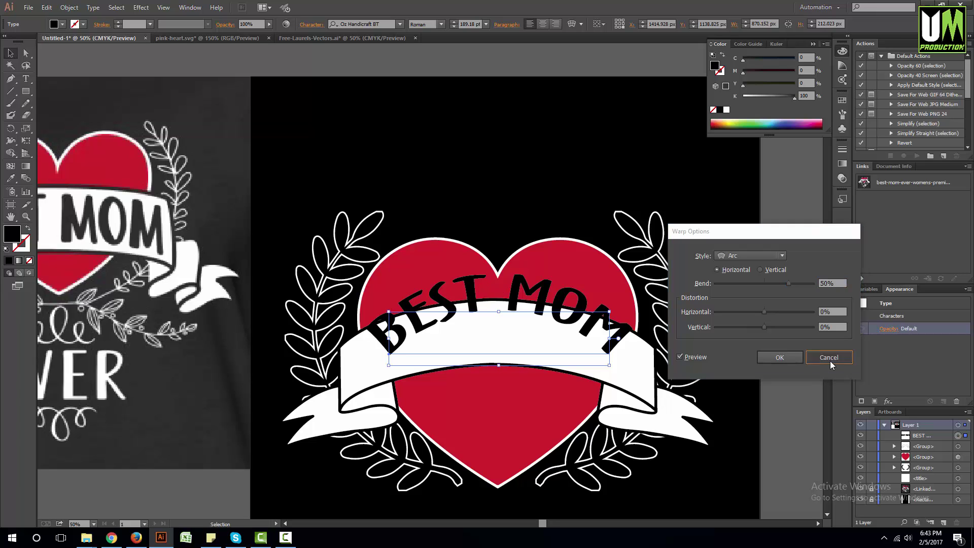
left_click(829, 357)
Apply an Arc warp with a 16% horizontal bend to the "BEST MOM" text.
scroll(144, 261, "up", 1)
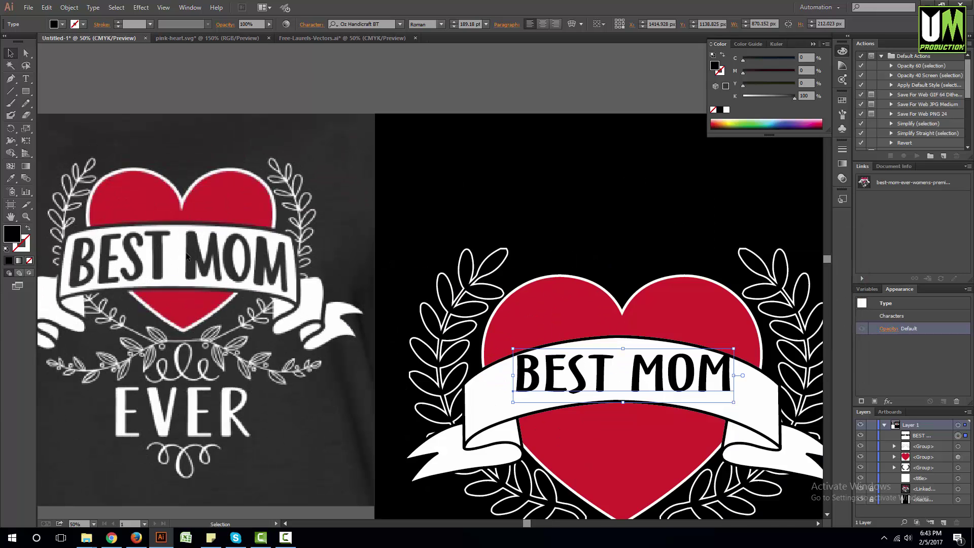
scroll(731, 409, "down", 1)
scroll(654, 421, "up", 1)
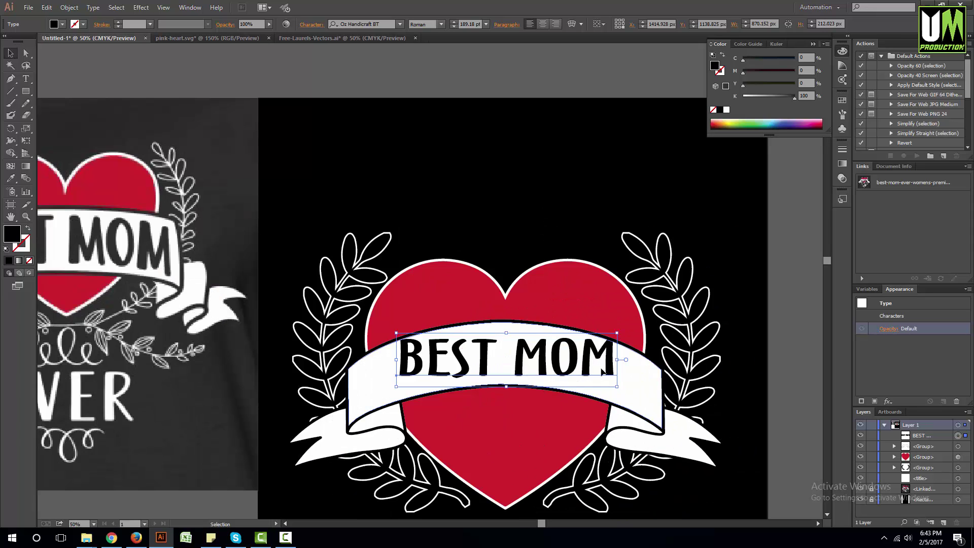
left_click(138, 11)
mouse_move(188, 138)
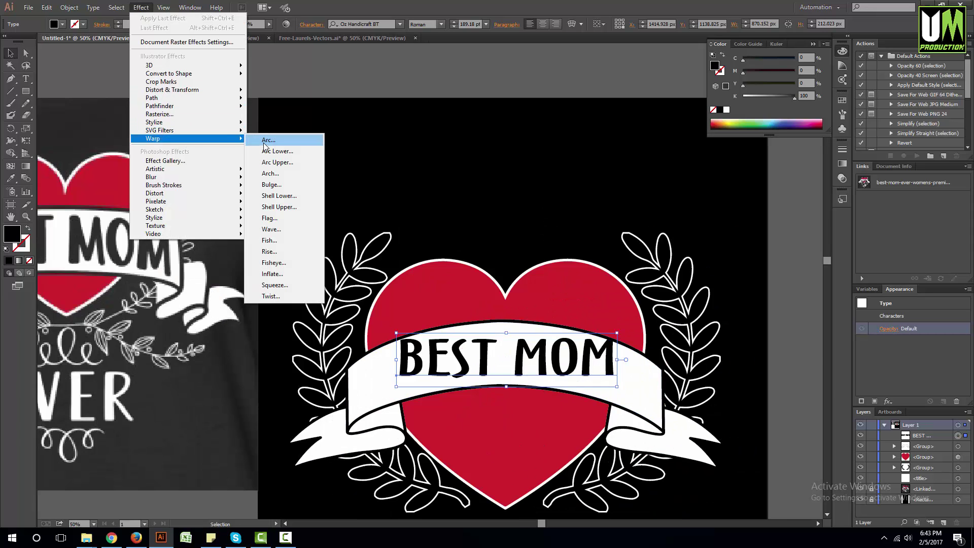
left_click(264, 139)
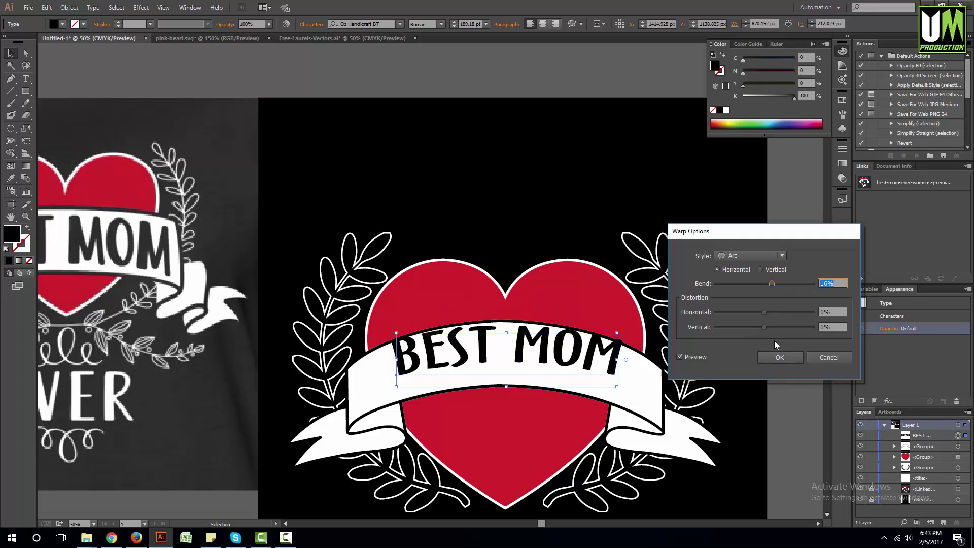
left_click(779, 357)
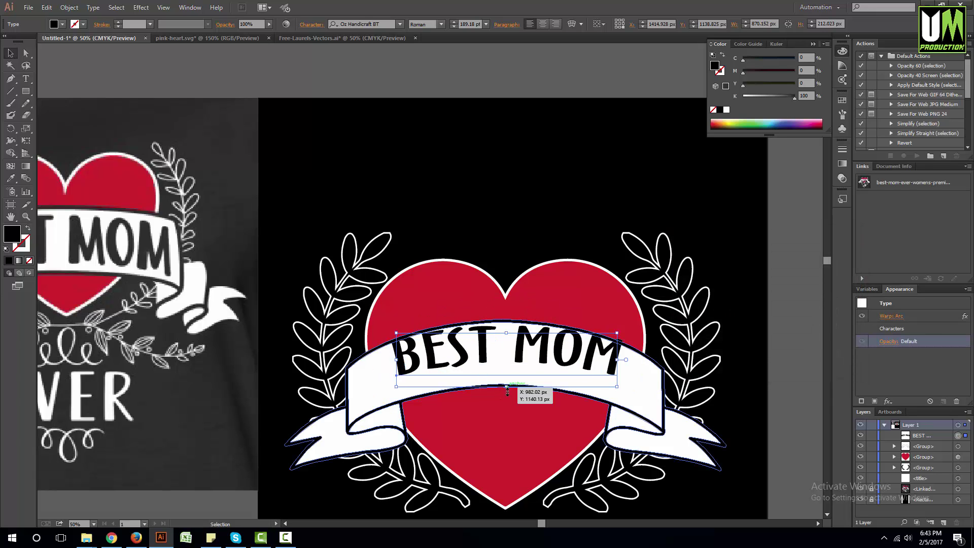
Stretch the "BEST MOM" text downward to a height of about 266 px so it fills the banner.
left_click_drag(506, 388, 506, 399)
left_click(535, 206)
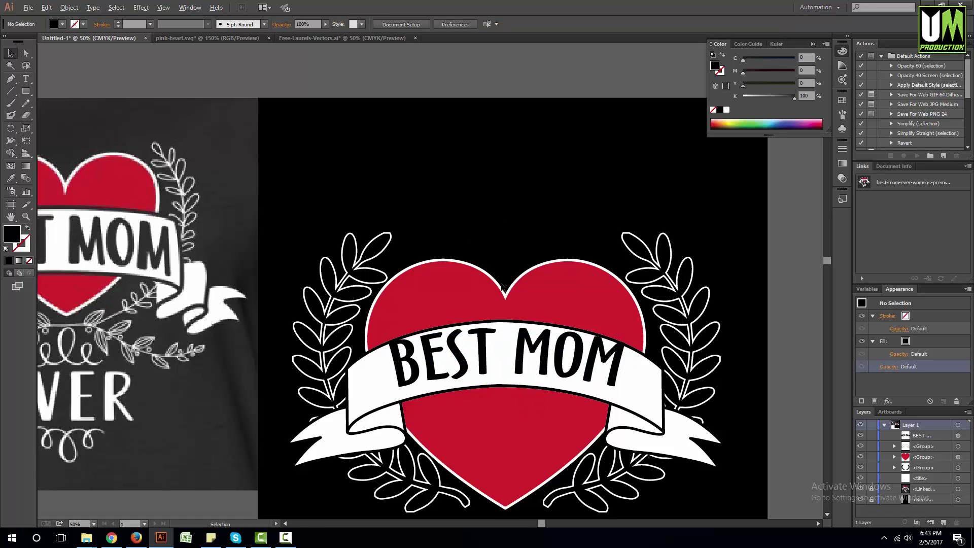
scroll(501, 286, "down", 1)
Increase the Arc warp bend on the "BEST MOM" text to 26%.
left_click(455, 336)
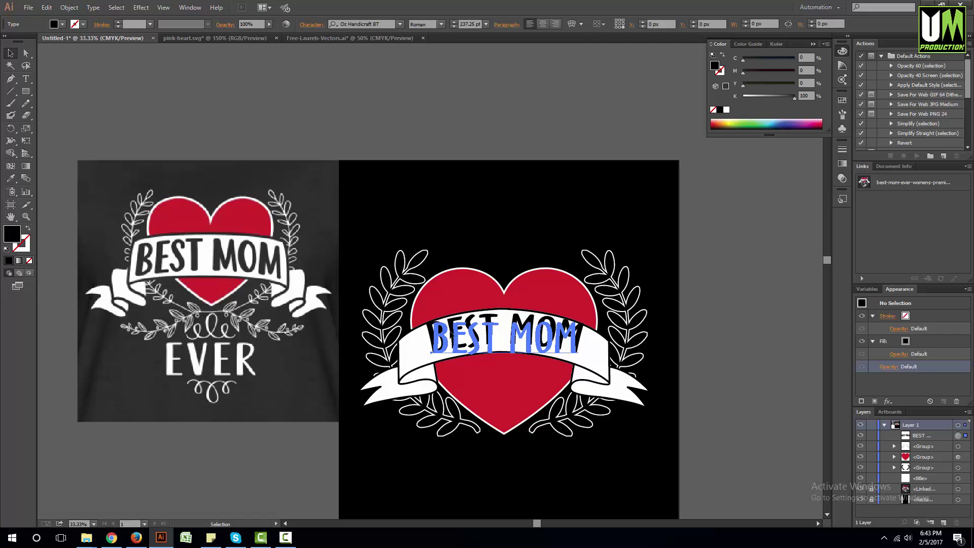
left_click(964, 317)
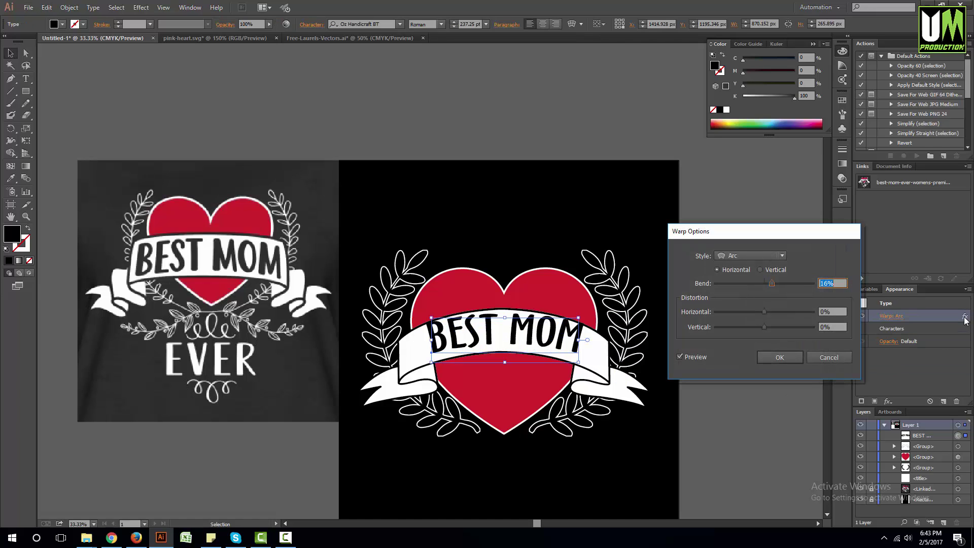
key("Up")
key("Up")
key("Up")
key("Up")
key("Up")
key("Up")
key("Up")
key("Up")
key("Up")
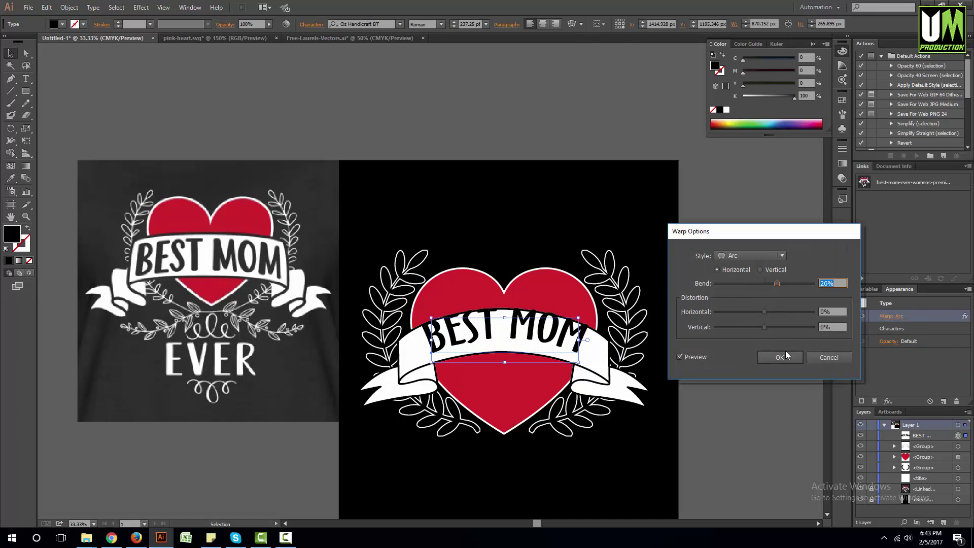
left_click(785, 354)
left_click(763, 357)
Move the "BEST MOM" text slightly down and nudge it left to centre it within the ribbon banner.
left_click_drag(502, 337, 506, 342)
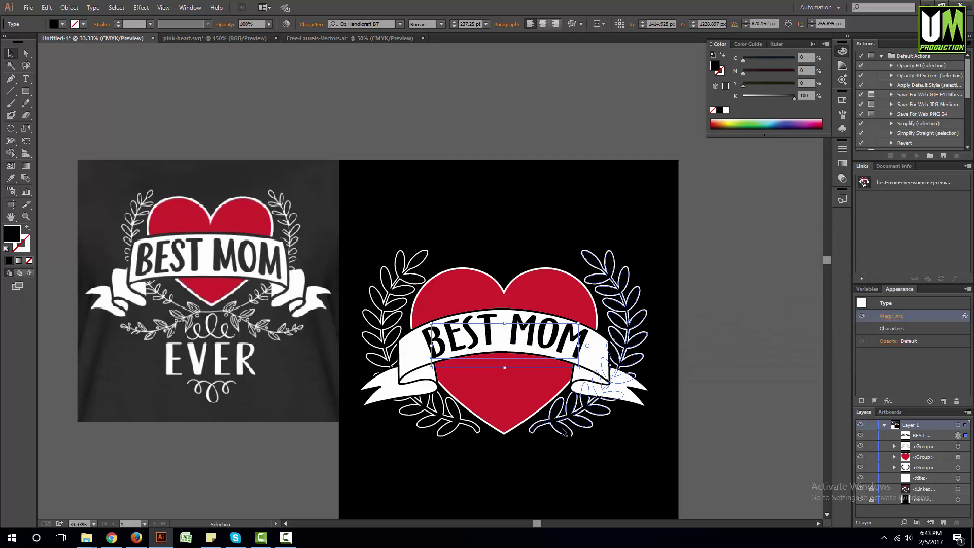
key("Down")
key("Left")
key("Left")
key("Left")
key("Left")
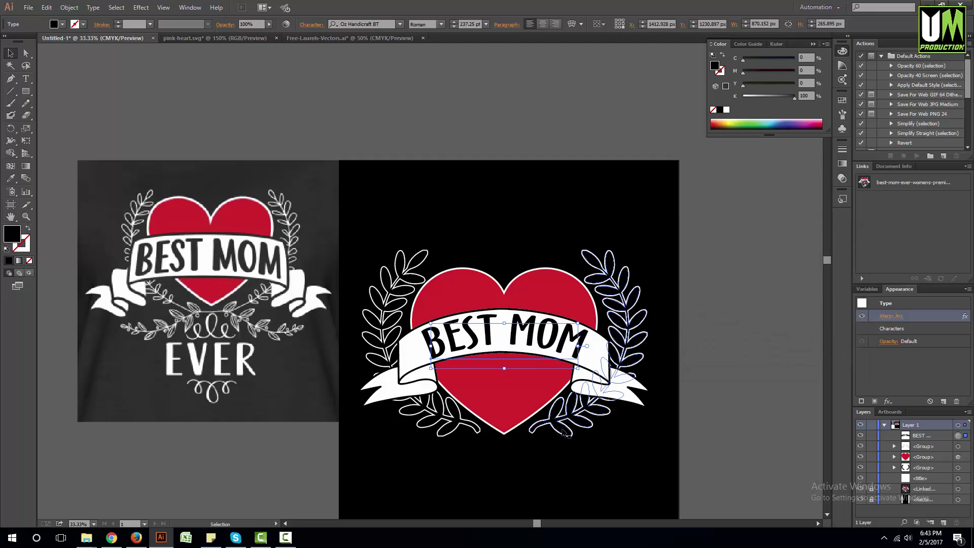
left_click(582, 445)
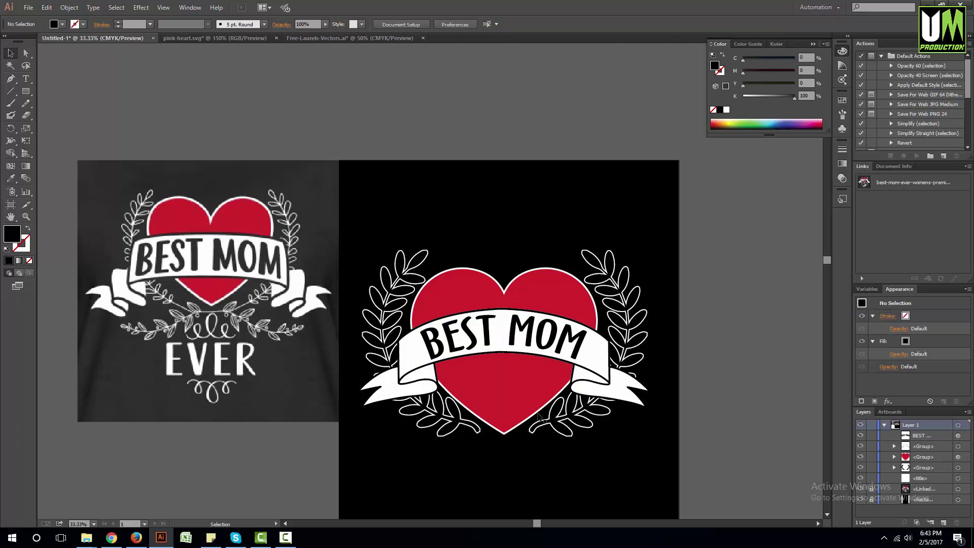
Add a new black stroke to the "BEST MOM" text and set its weight to 3 pt.
scroll(516, 363, "up", 1)
left_click(515, 363)
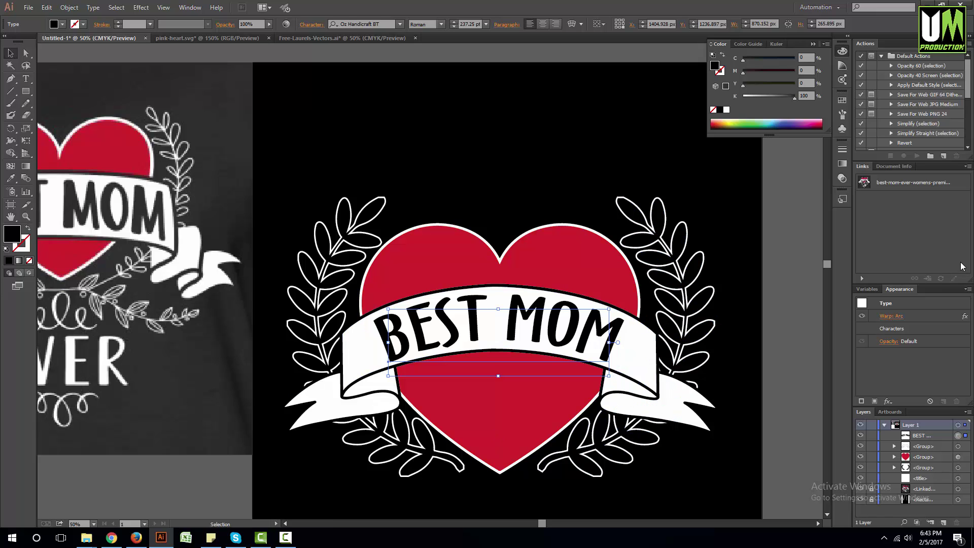
left_click(967, 289)
left_click(929, 306)
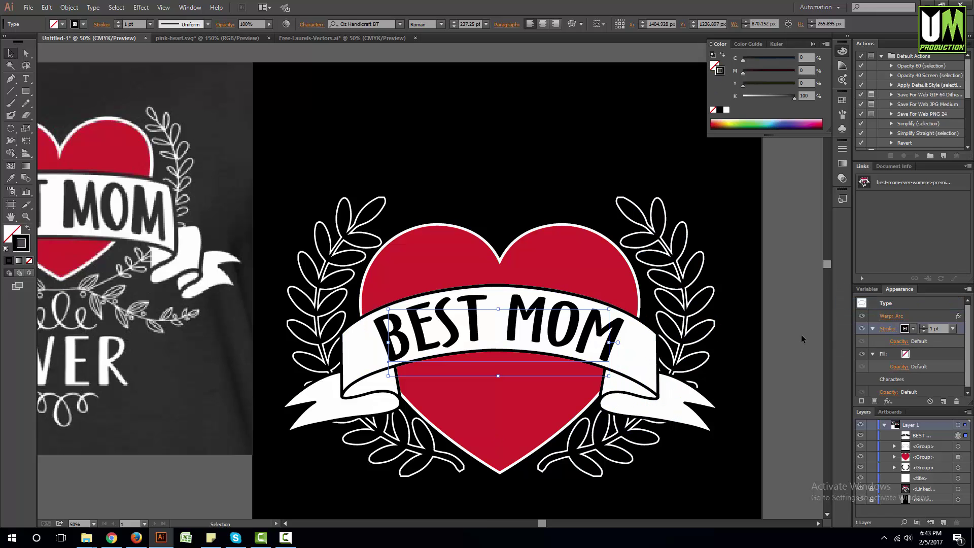
left_click(952, 328)
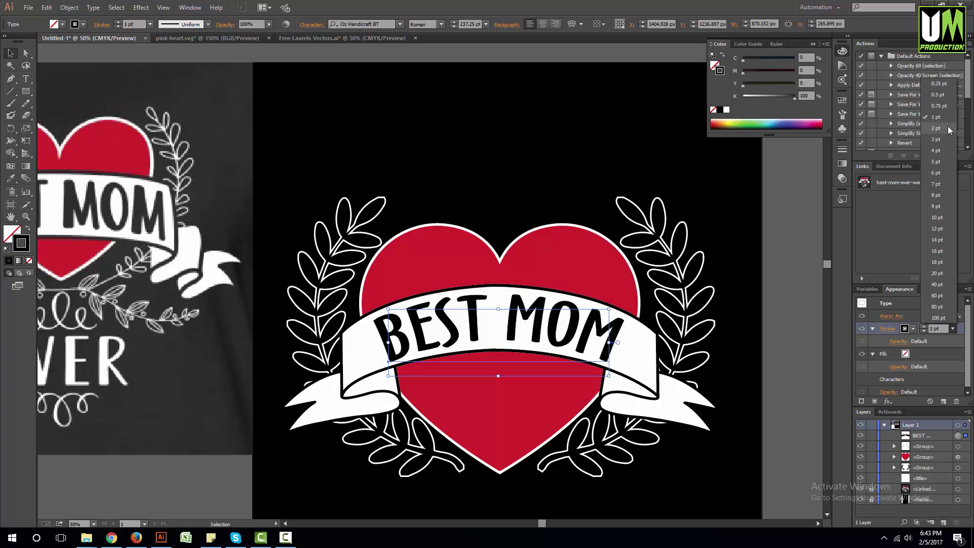
left_click(936, 128)
left_click(952, 328)
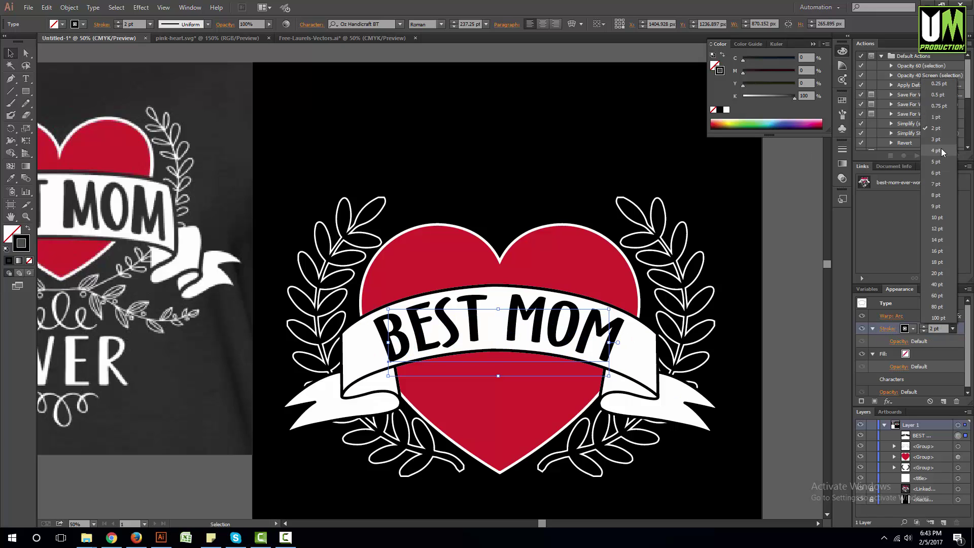
left_click(936, 138)
left_click(521, 133)
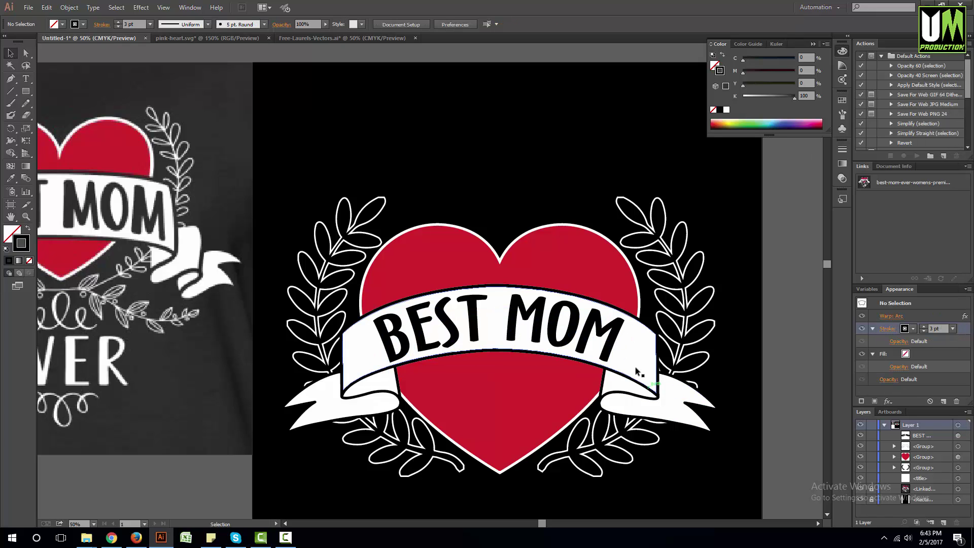
Set the "BEST MOM" stroke weight to 6 pt and fine-tune the text's horizontal position on the banner.
left_click(447, 329)
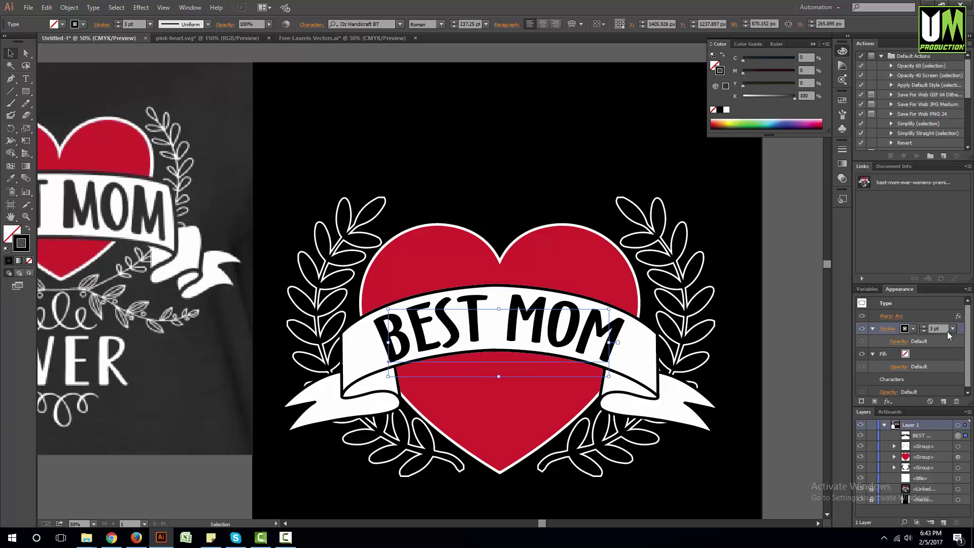
left_click(952, 329)
left_click(936, 169)
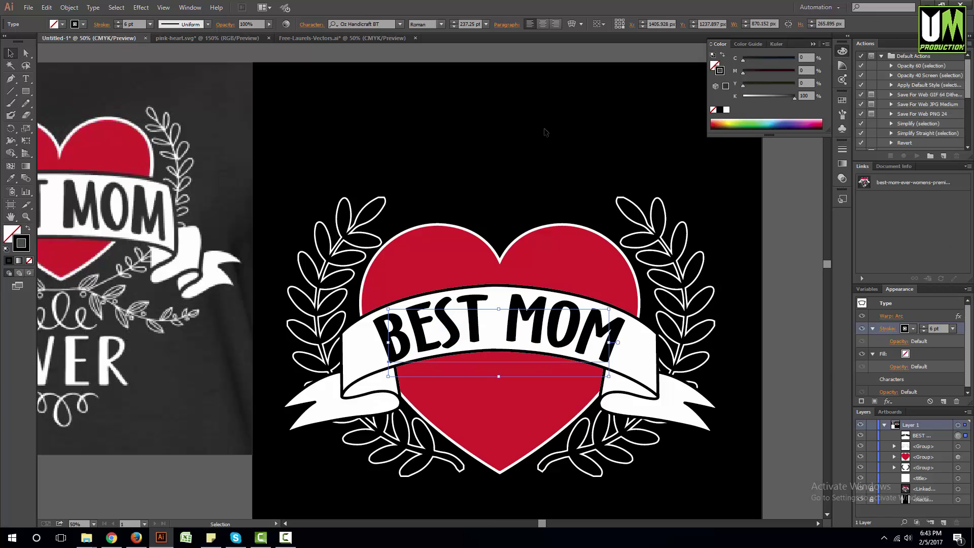
key("Right")
key("Right")
key("Right")
key("Right")
key("Right")
key("Right")
key("Right")
key("Right")
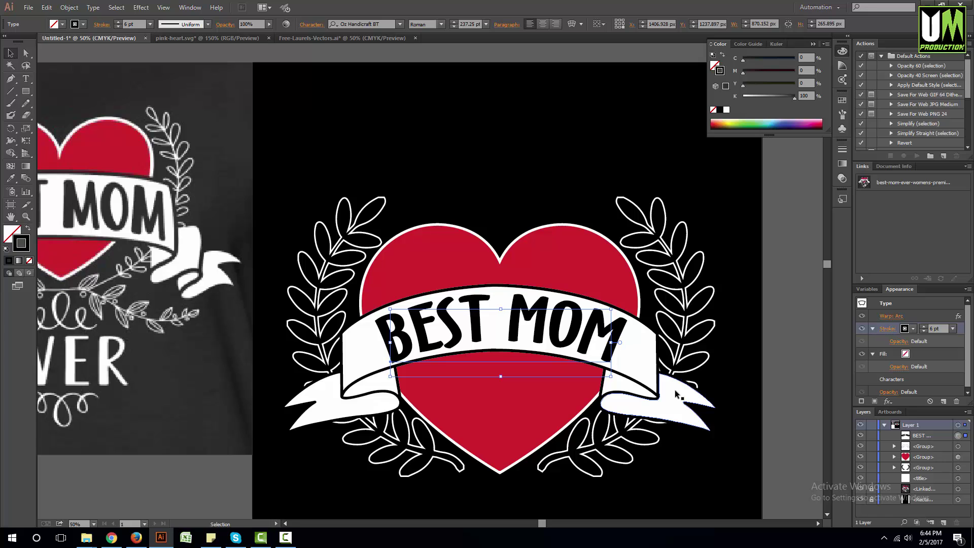
key("Left")
key("Left")
left_click(665, 457)
Compare the heart, banner and laurel artwork with the reference design, including the branches beneath the heart.
key("ctrl+minus")
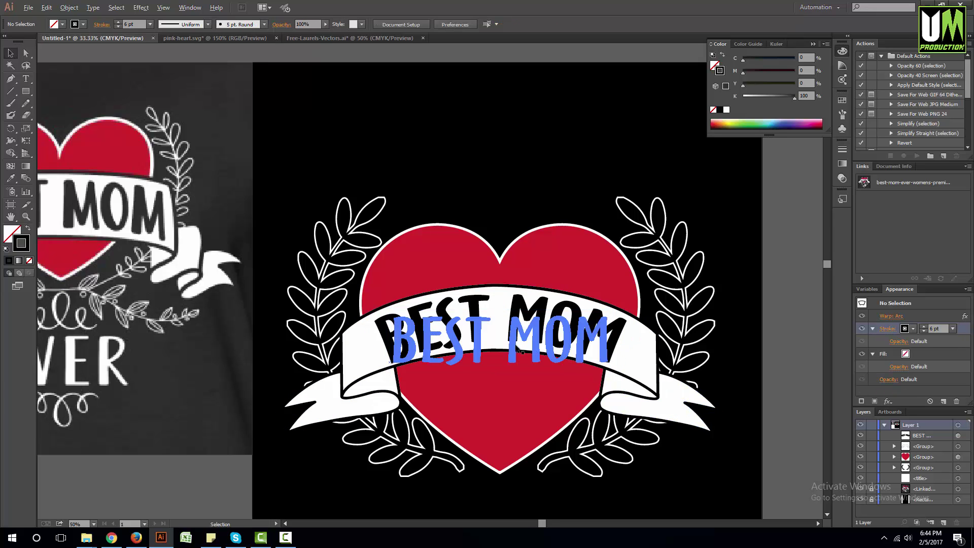
scroll(520, 351, "down", 1)
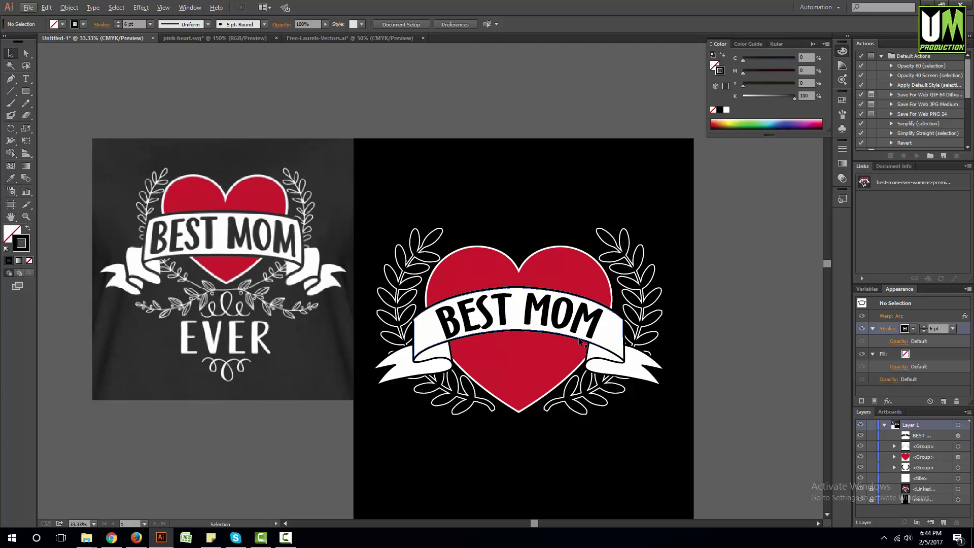
scroll(562, 432, "up", 1)
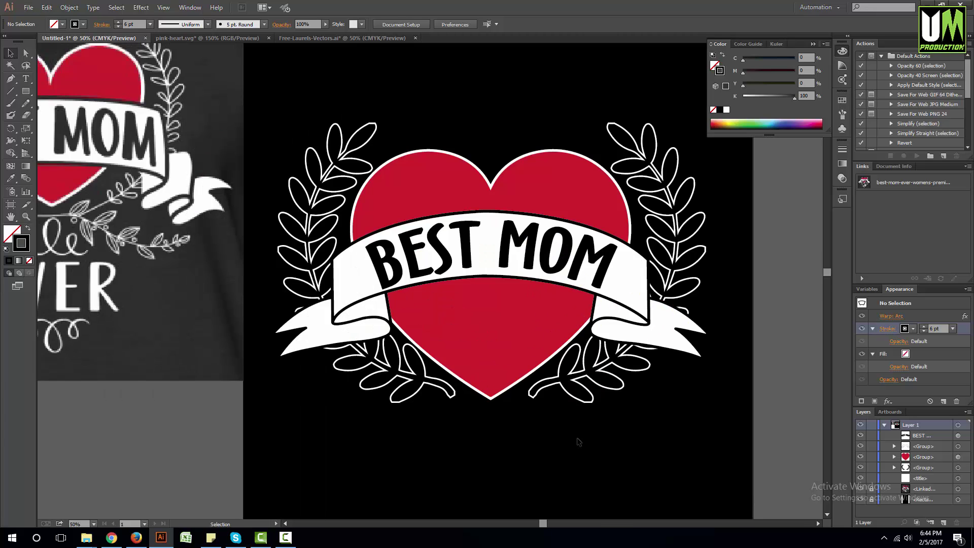
scroll(578, 441, "down", 1)
scroll(560, 332, "up", 1)
scroll(614, 446, "down", 2)
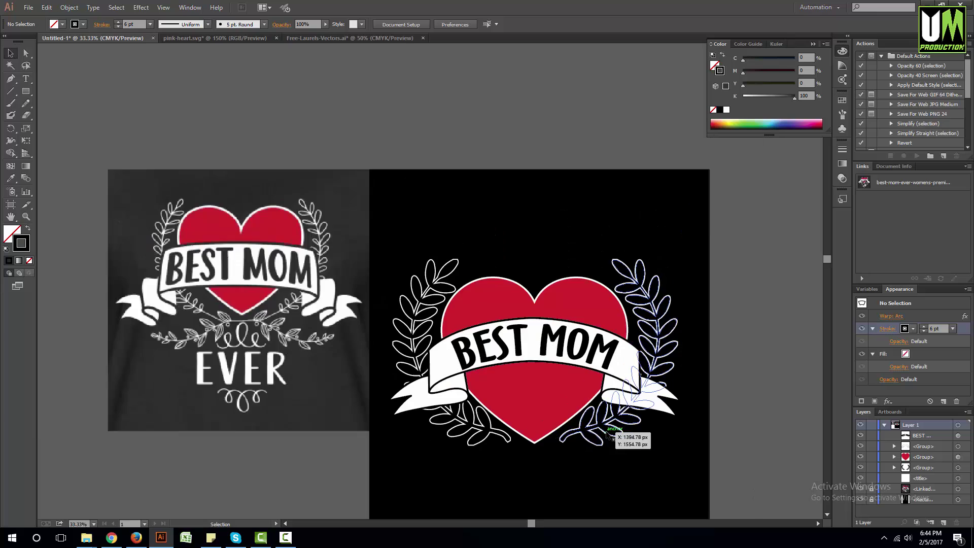
scroll(608, 428, "down", 1)
scroll(594, 413, "up", 1)
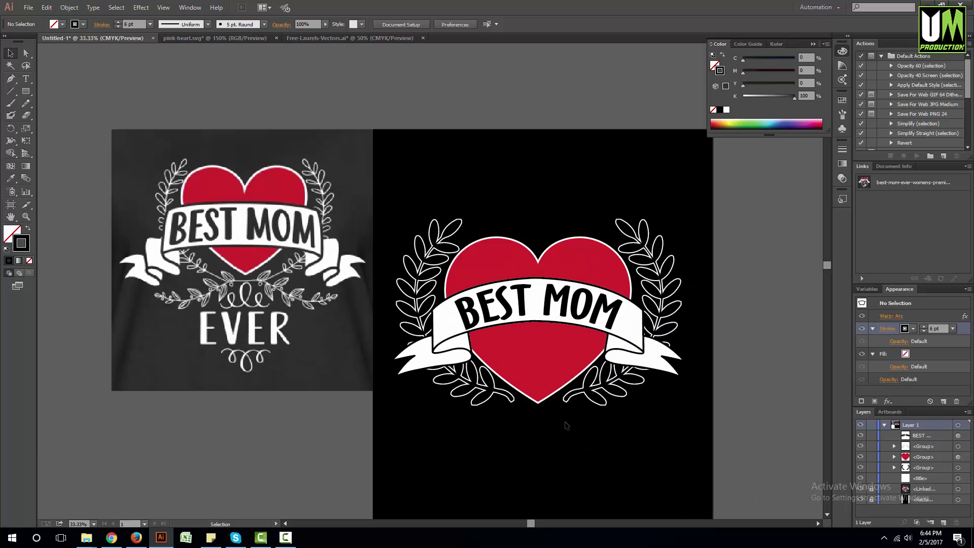
key("alt")
Bring the slender leafy branch from the Free-Laurels-Vectors document into Untitled-1 and lay it nearly horizontal below the left laurel.
left_click(303, 37)
left_click(586, 353)
scroll(516, 355, "down", 1)
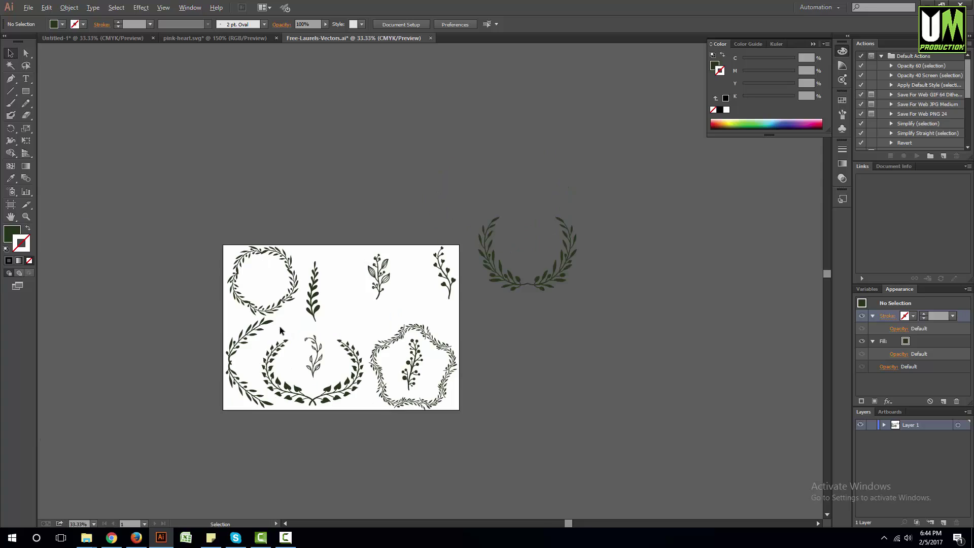
scroll(280, 330, "up", 2)
scroll(325, 284, "down", 1)
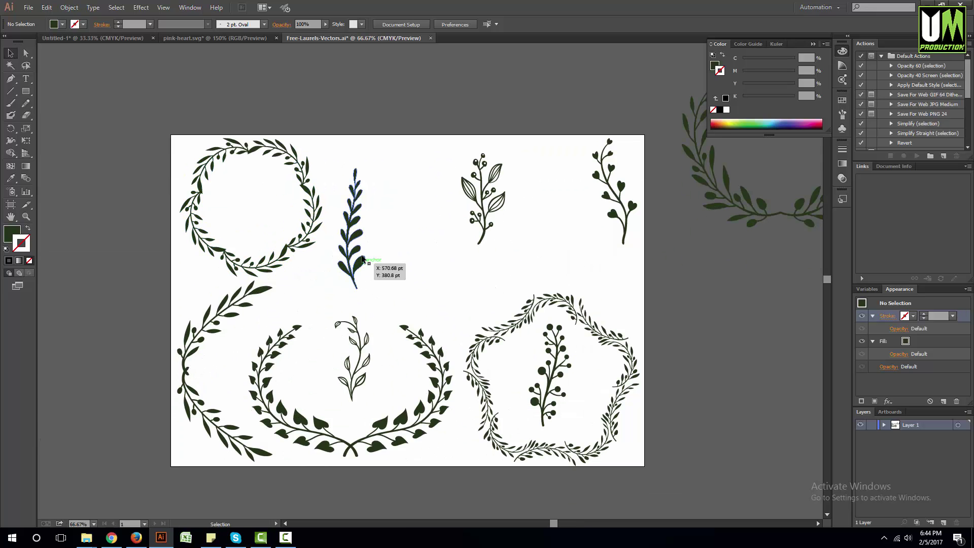
left_click_drag(363, 259, 126, 163)
left_click_drag(401, 451, 423, 426)
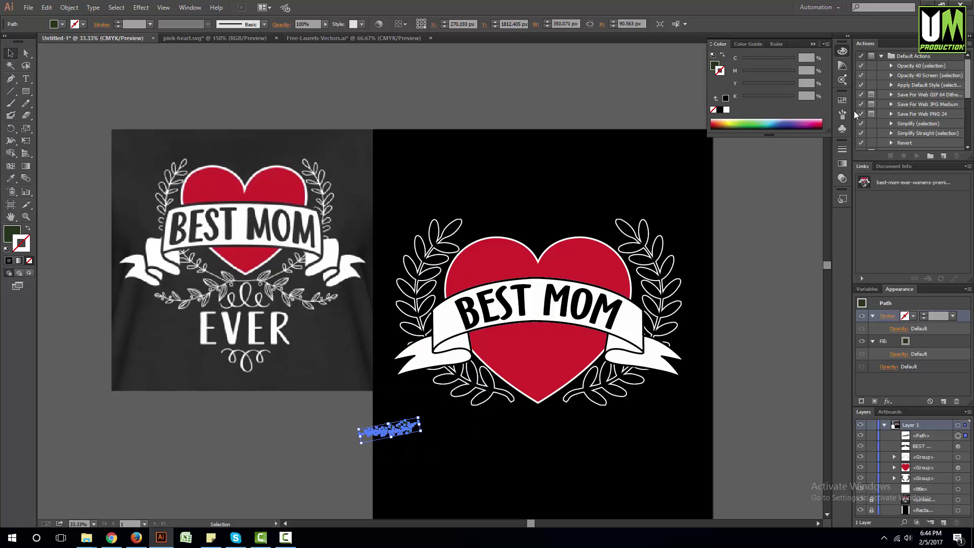
Fill the imported branch with black and give it a 10 pt white stroke placed beneath the fill.
left_click(842, 100)
left_click(11, 236)
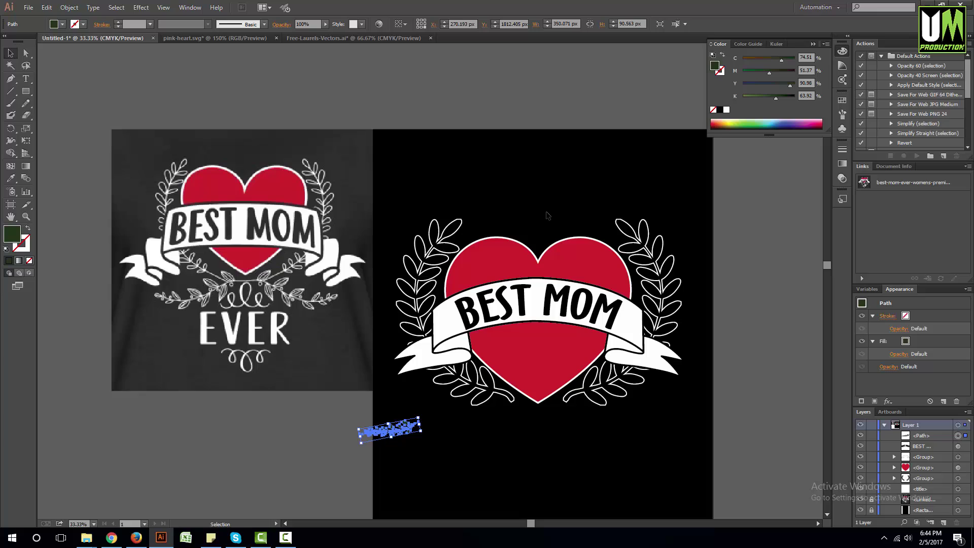
left_click(842, 100)
left_click(737, 122)
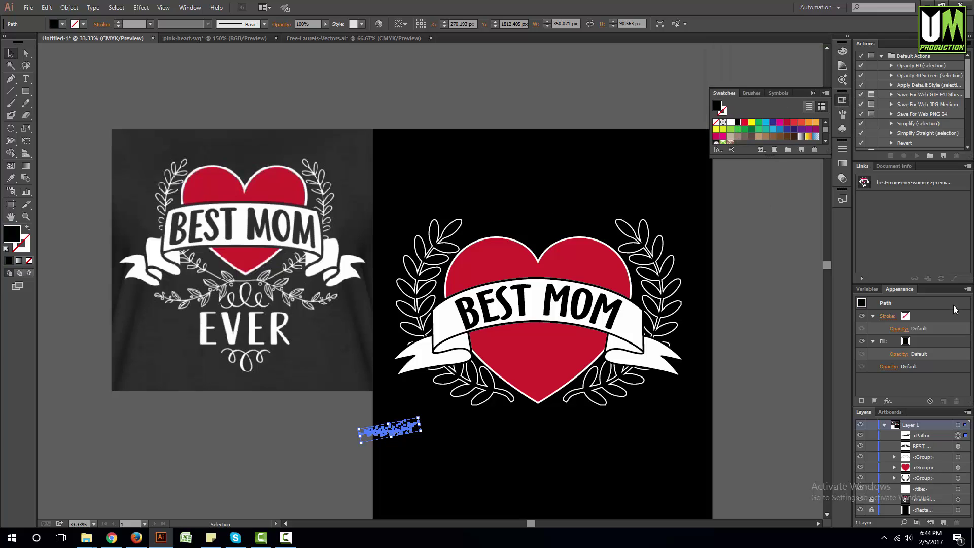
left_click(950, 321)
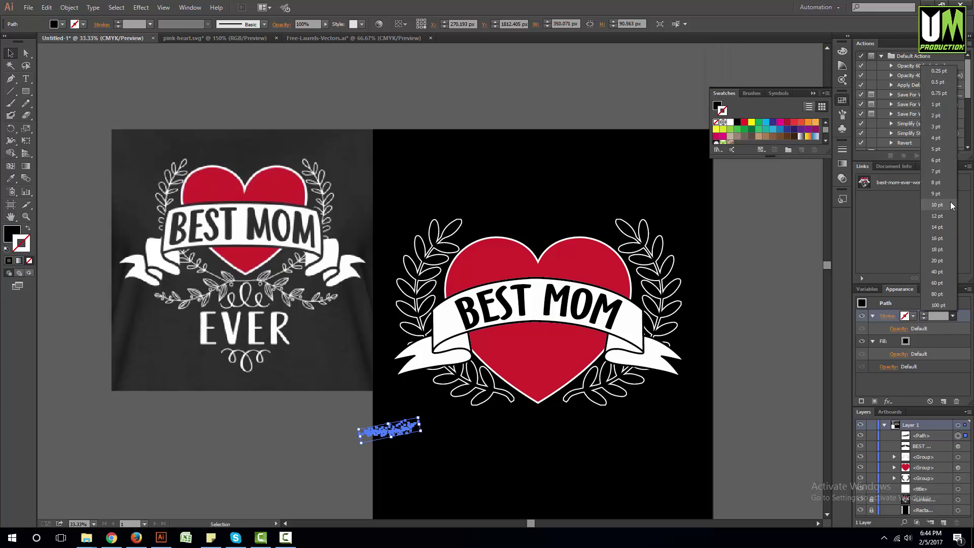
left_click(905, 315)
left_click(814, 331)
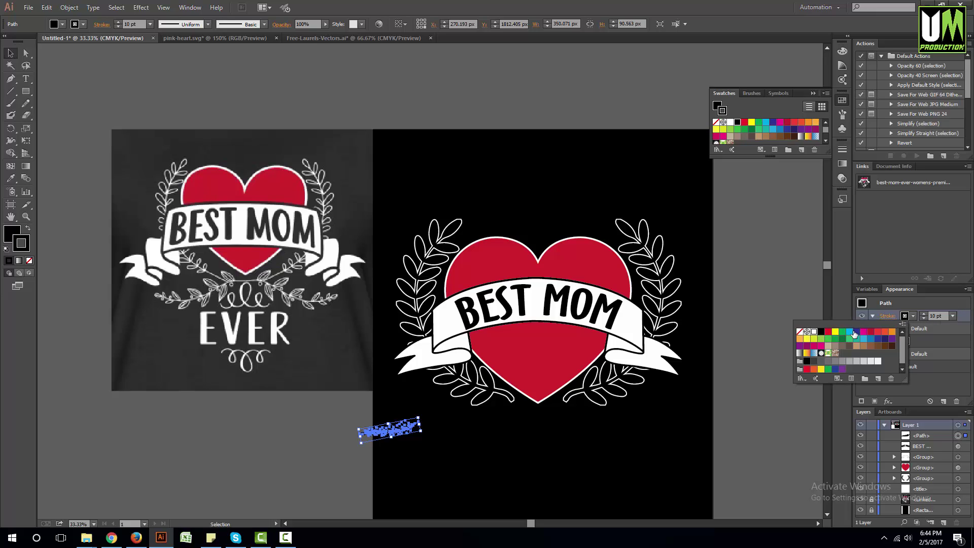
left_click(965, 327)
left_click_drag(964, 315, 951, 351)
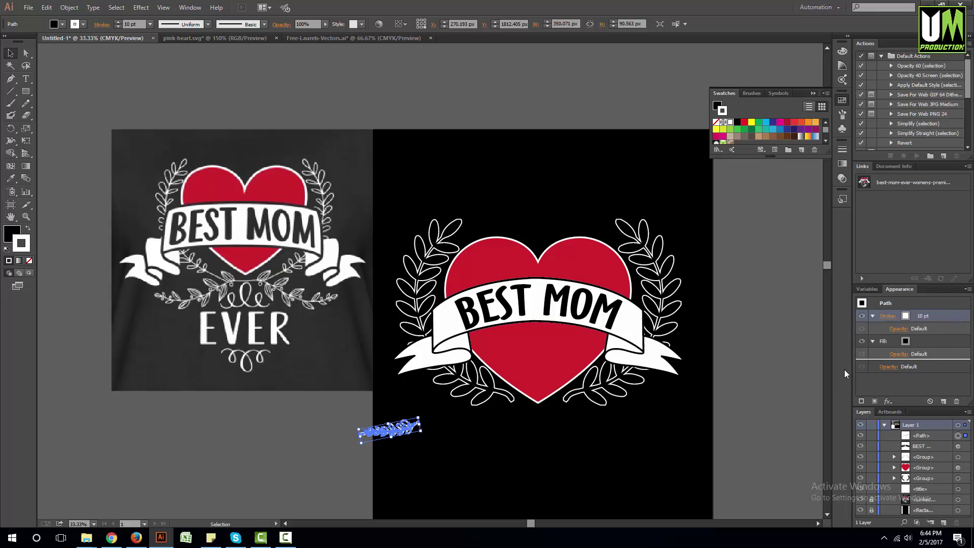
Enlarge the outlined branch and place it just below the left laurel, with its stem end near the heart's tip.
left_click_drag(845, 374, 843, 376)
mouse_move(398, 439)
left_mouse_down()
mouse_move(419, 430)
mouse_move(482, 436)
mouse_move(479, 444)
mouse_move(491, 409)
left_mouse_up()
left_click(559, 458)
scroll(451, 439, "up", 1)
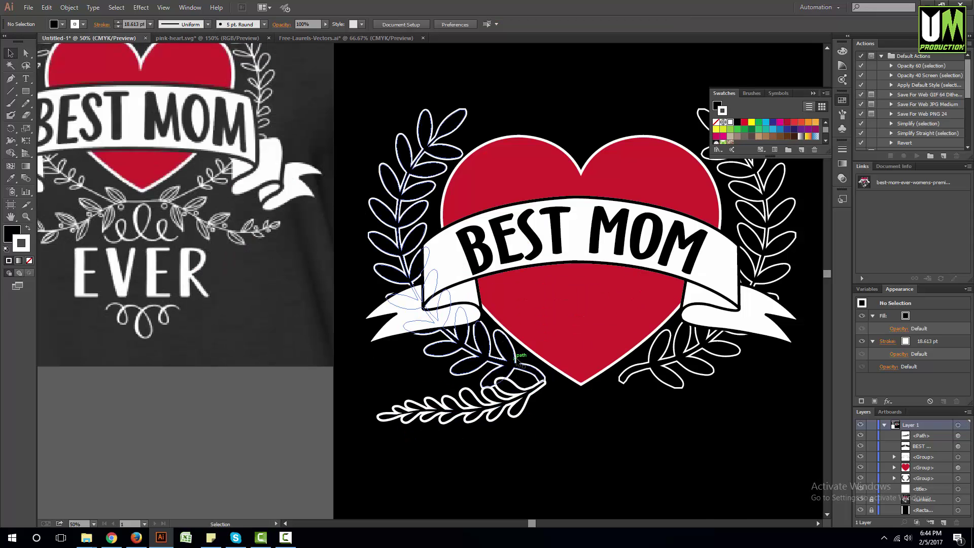
Ungroup the pair of laurels so the left and right ones are separate objects.
left_click(514, 360)
left_click(507, 429)
left_click(498, 359)
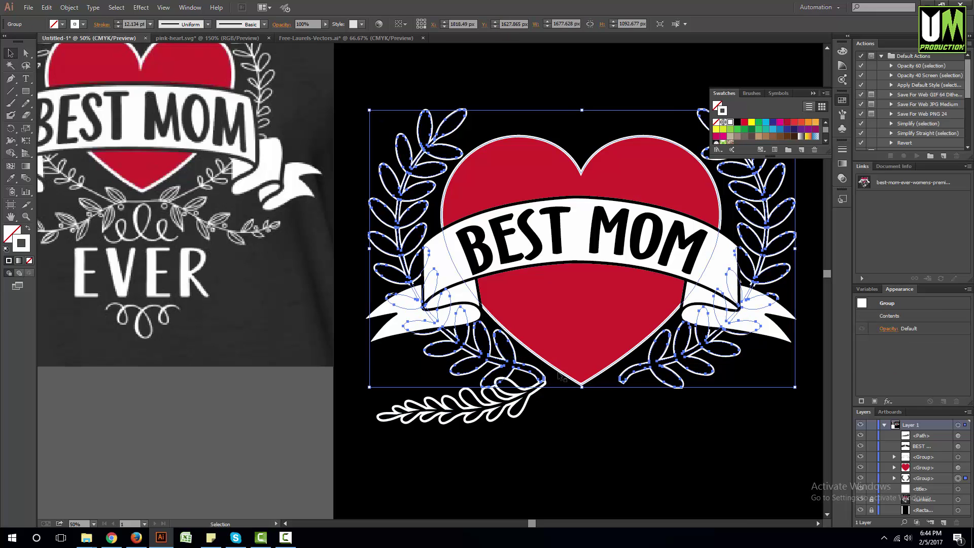
right_click(514, 365)
left_click(547, 427)
left_click(548, 425)
Set the lower branch's stroke weight to 12 pt and rotate it to rise more steeply toward the heart's tip.
left_click(523, 401)
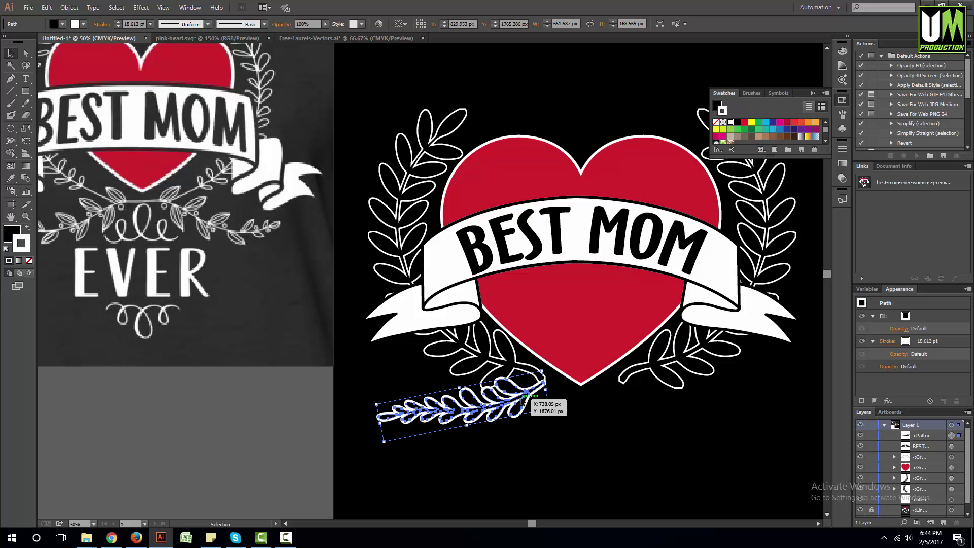
left_click(601, 430)
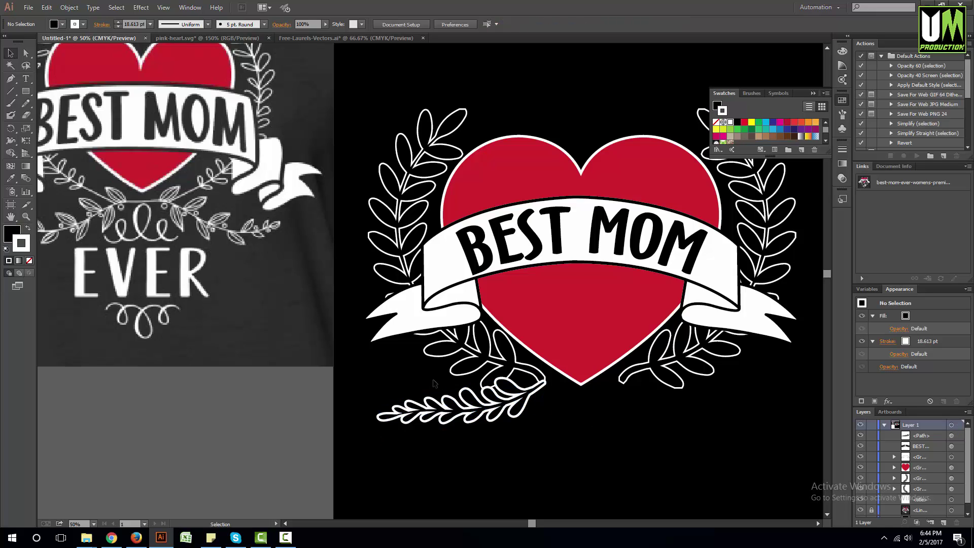
left_click(471, 369)
left_click(520, 401)
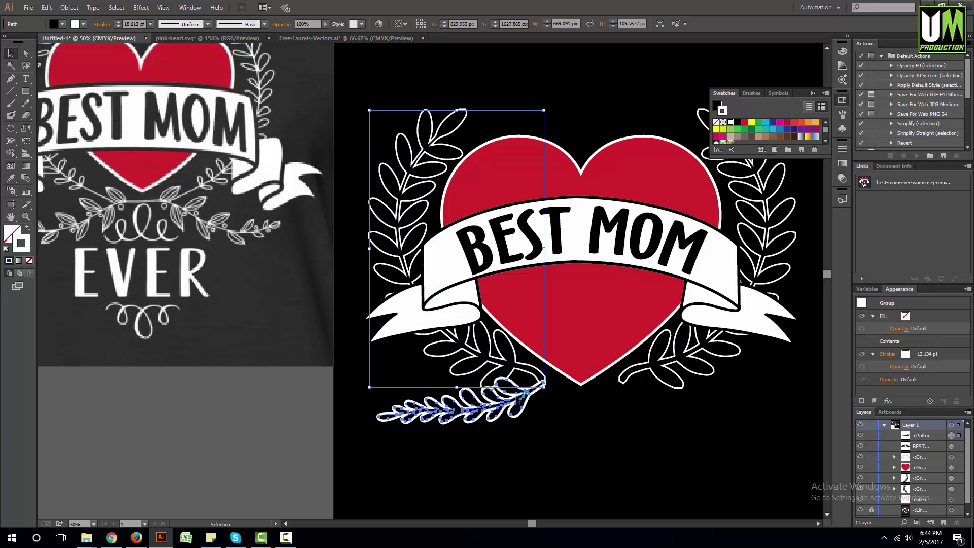
left_click(477, 358)
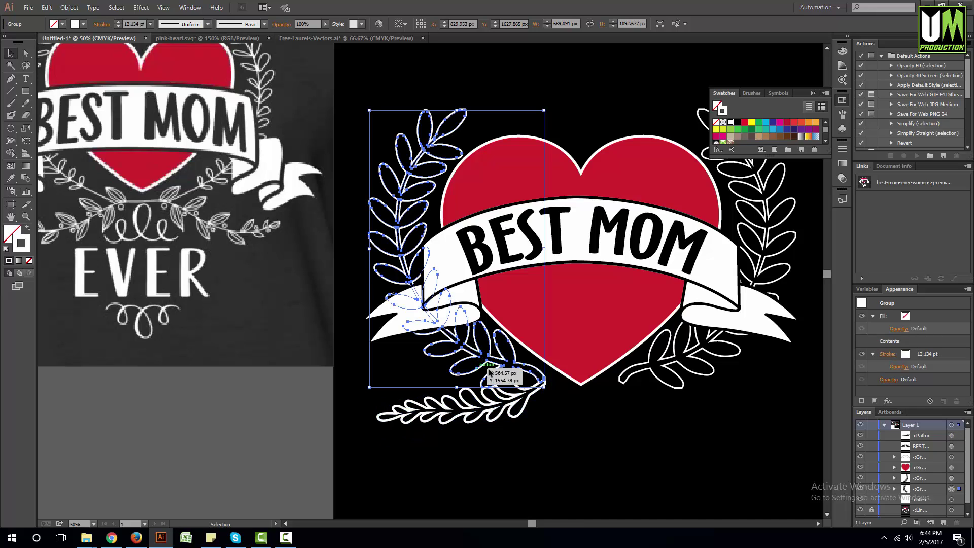
left_click(507, 397)
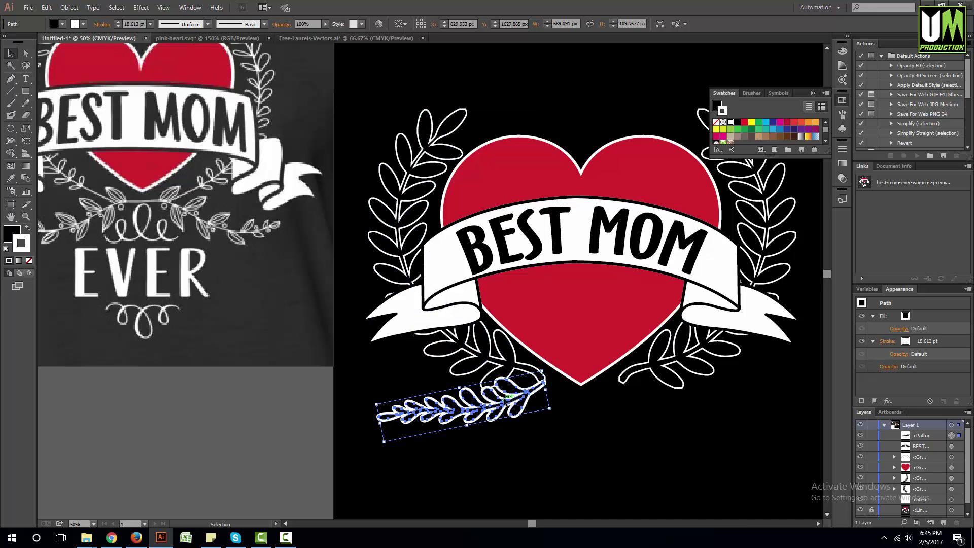
left_click(940, 343)
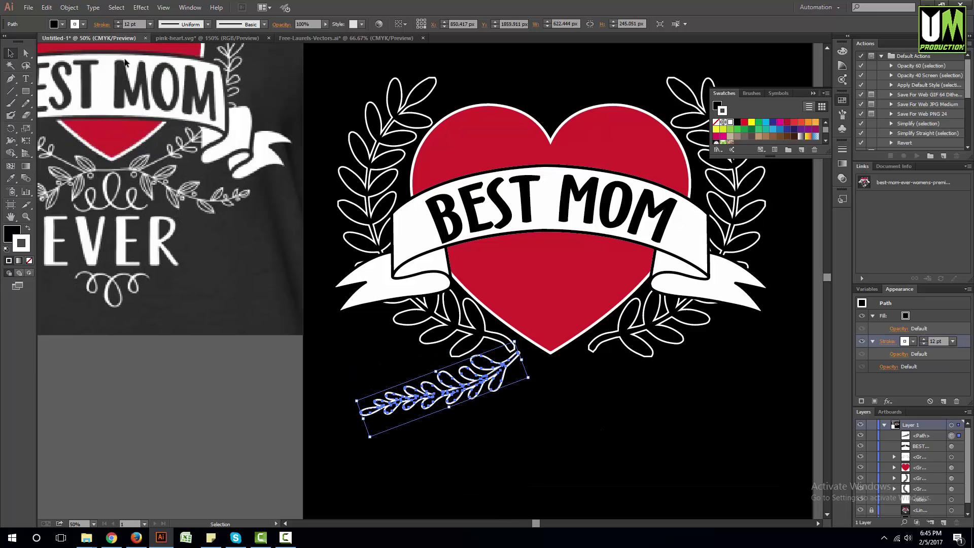
Apply an Arc warp effect with a -23% horizontal bend to the lower branch.
left_click(142, 7)
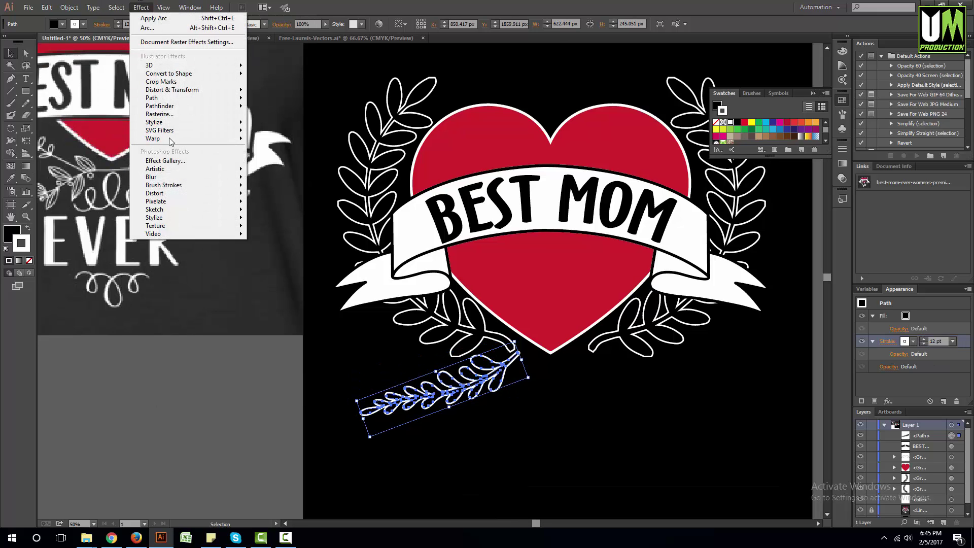
mouse_move(213, 136)
left_click(269, 140)
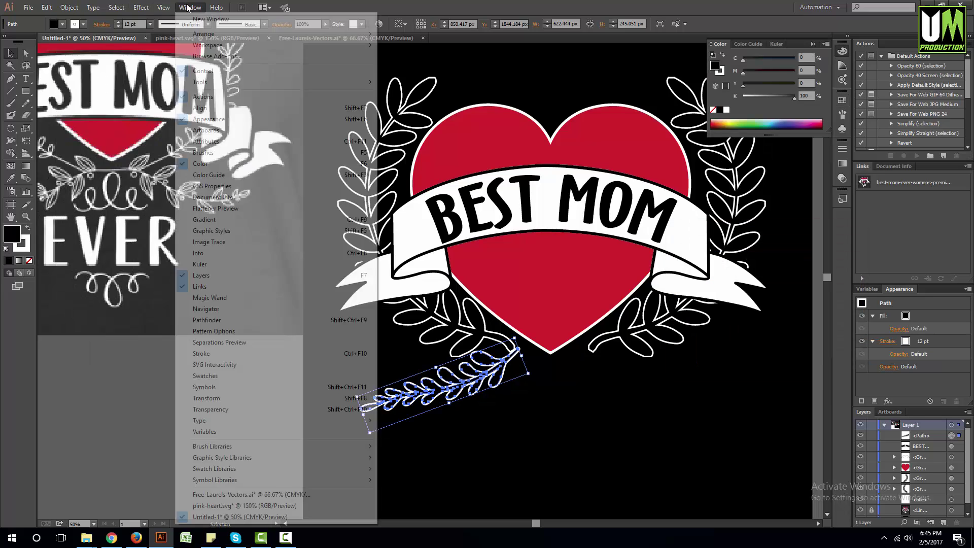
mouse_move(141, 7)
mouse_move(203, 138)
left_click(269, 138)
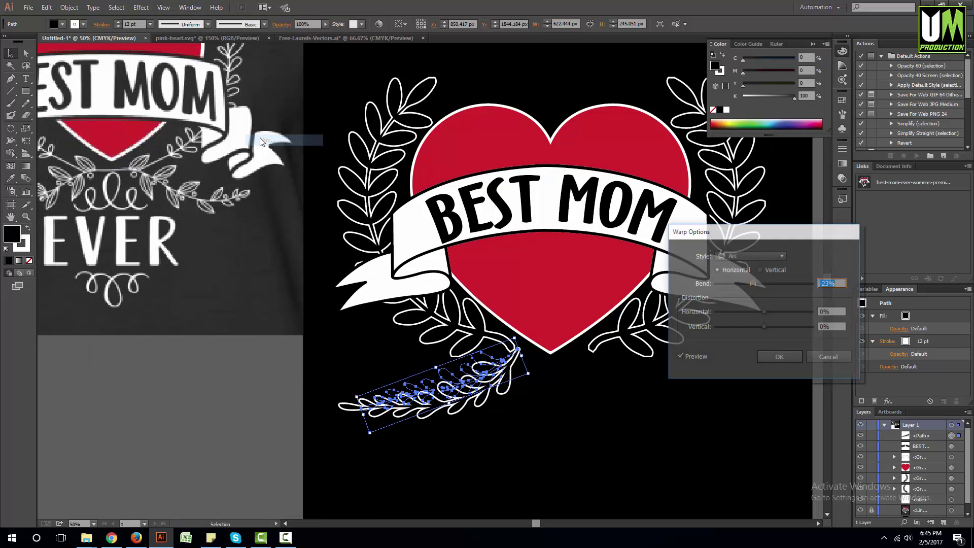
left_click(785, 355)
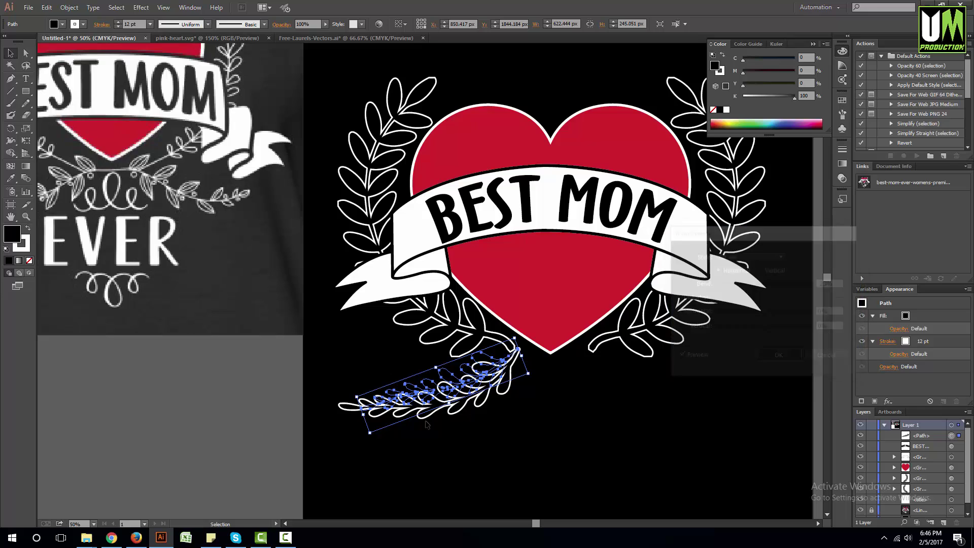
Shrink the curved branch slightly and place its stem end at the stem of the left laurel.
mouse_move(361, 413)
left_mouse_down()
mouse_move(396, 409)
mouse_move(383, 408)
left_mouse_up()
left_click_drag(489, 373, 483, 372)
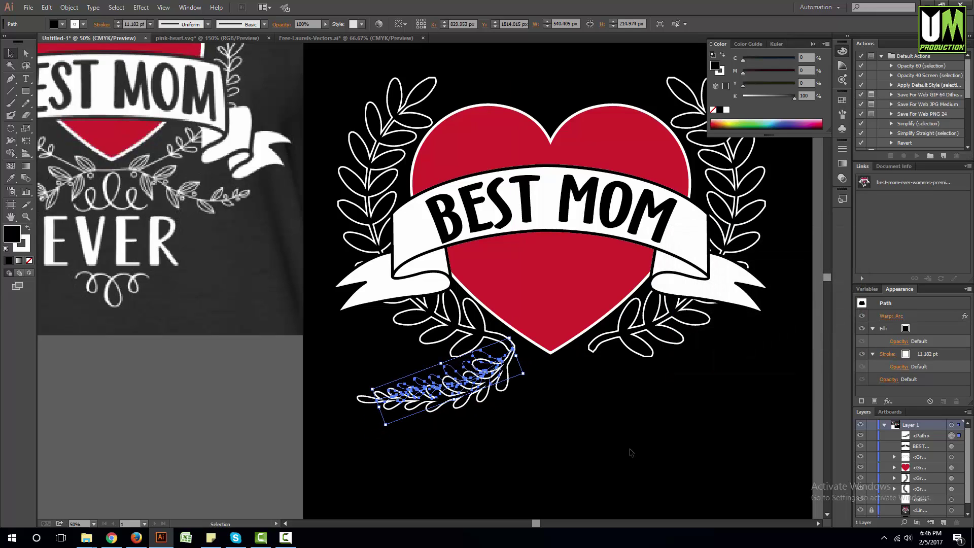
left_click(628, 447)
scroll(515, 415, "down", 1)
scroll(515, 415, "down", 1)
scroll(496, 411, "up", 2)
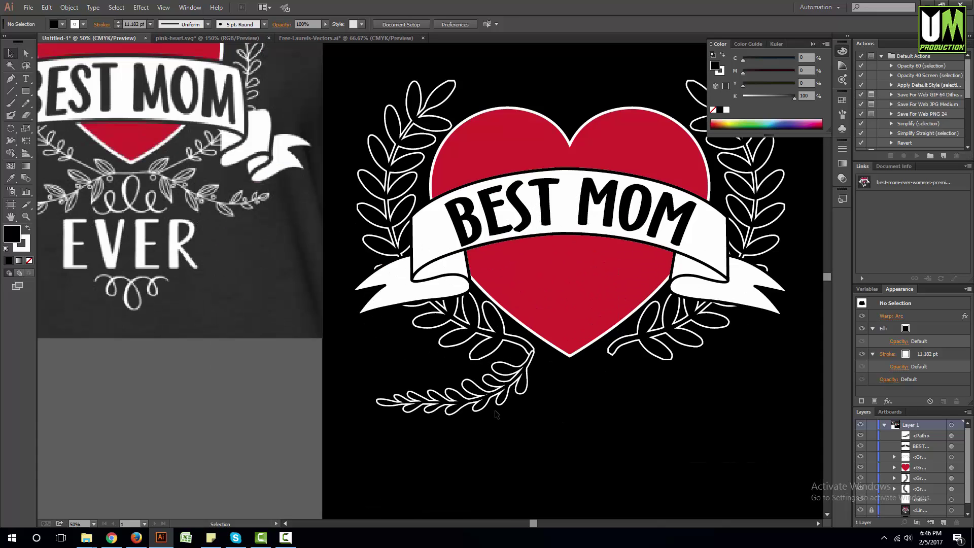
Duplicate the curved branch, reflect the copy across the vertical axis, and place it beneath the right laurel.
left_click_drag(488, 389, 663, 425)
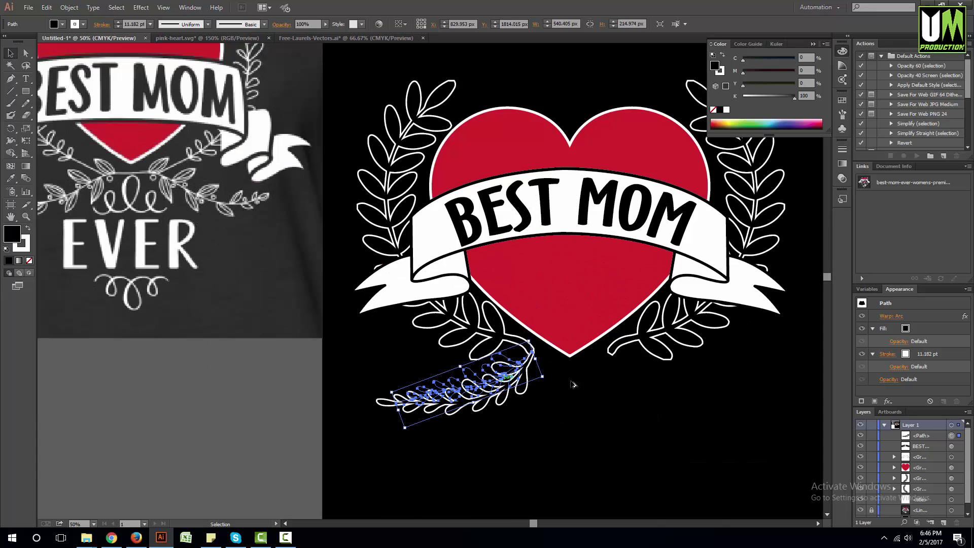
left_click_drag(507, 382, 606, 381)
right_click(606, 381)
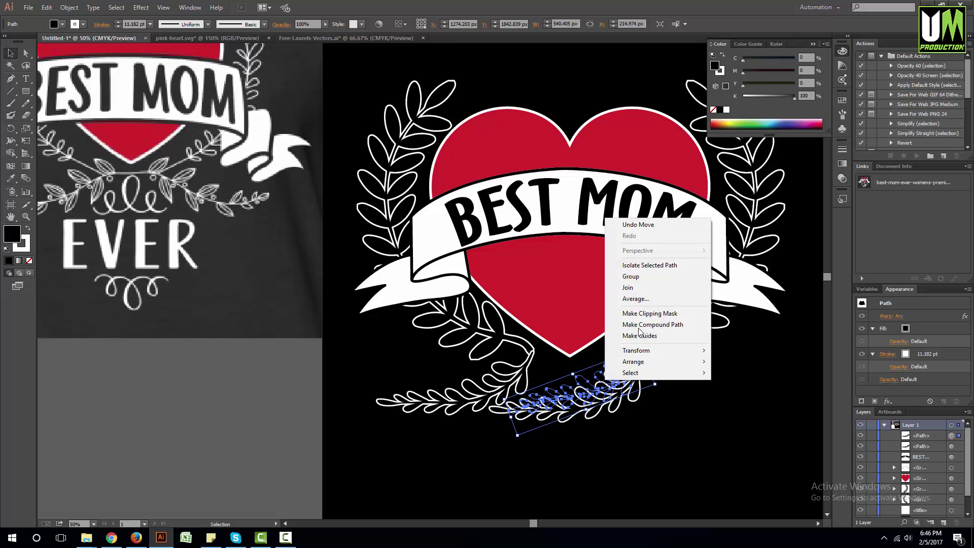
mouse_move(646, 352)
left_click(736, 387)
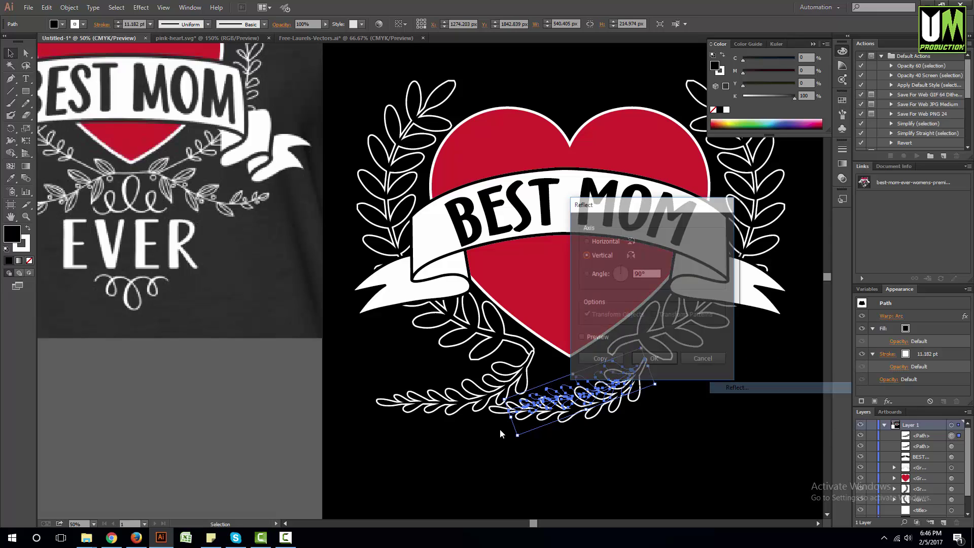
left_click(646, 357)
left_click_drag(553, 396, 633, 391)
left_click(625, 440)
left_click(566, 459)
Compare the mirrored lower branches with the reference design, including the flourish and EVER lettering beneath the heart.
scroll(564, 458, "down", 4)
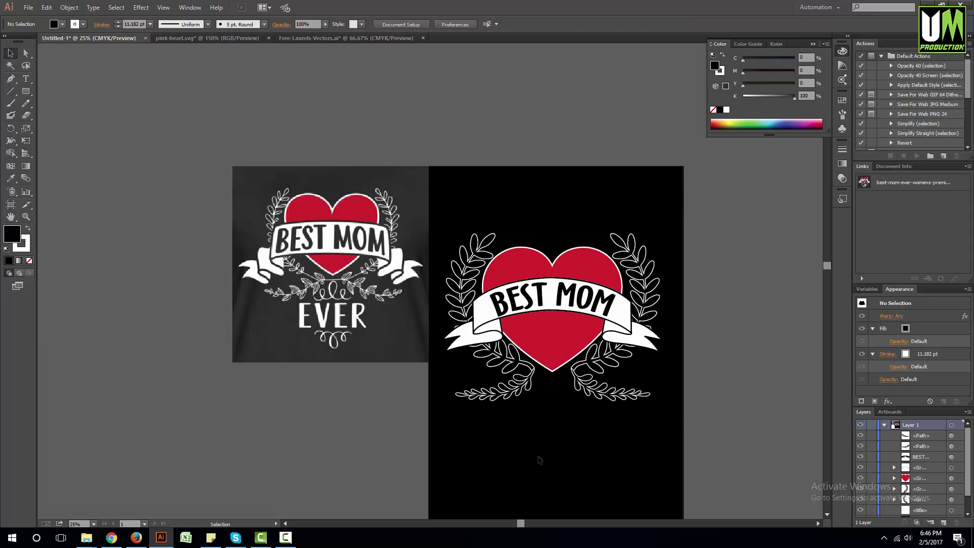
scroll(565, 429, "up", 5)
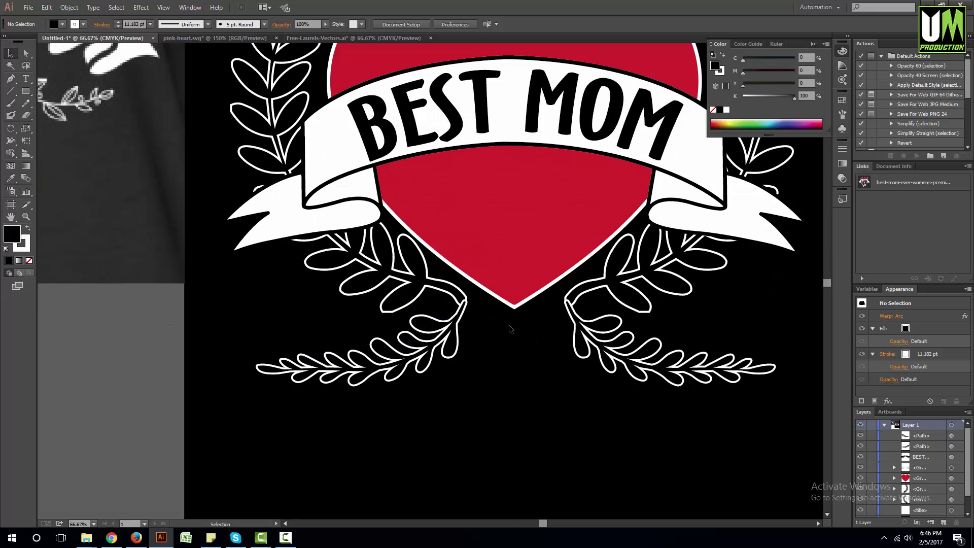
scroll(504, 330, "down", 2)
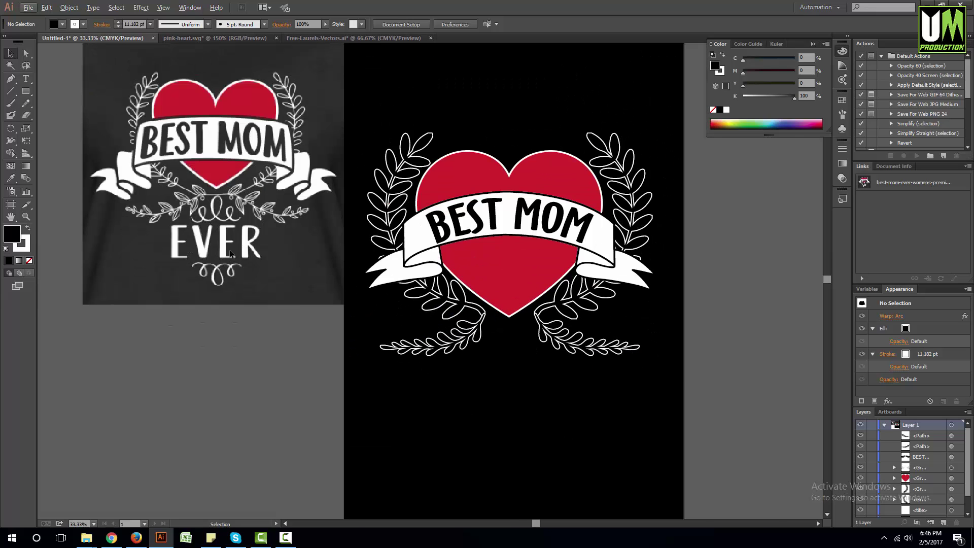
scroll(230, 254, "up", 1)
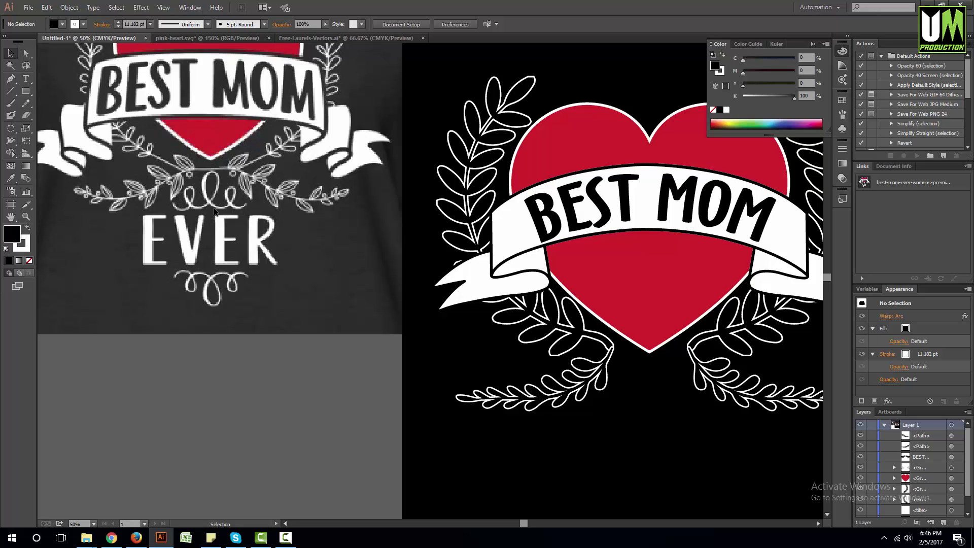
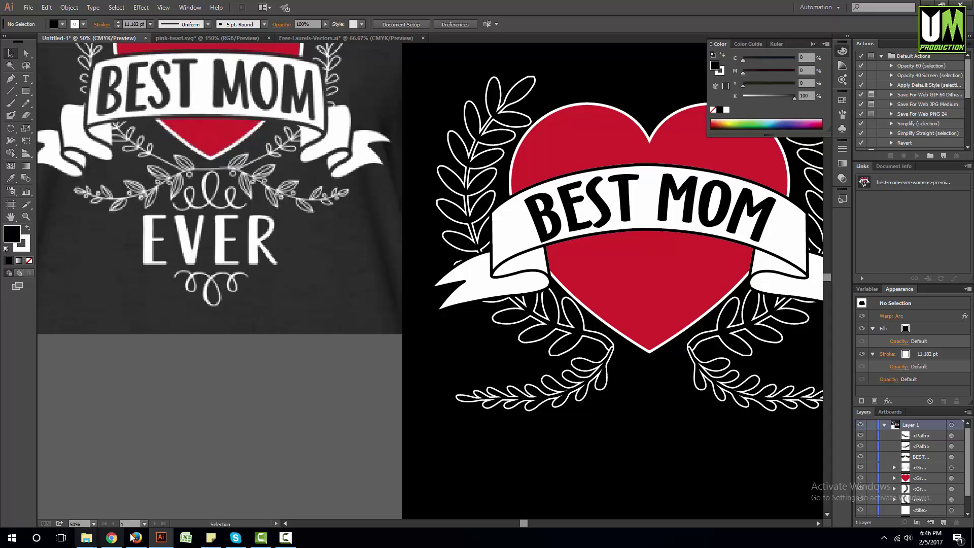
Switch to the Chrome browser and search Google Images for "calligraphic vector".
left_click(111, 537)
scroll(106, 78, "up", 10)
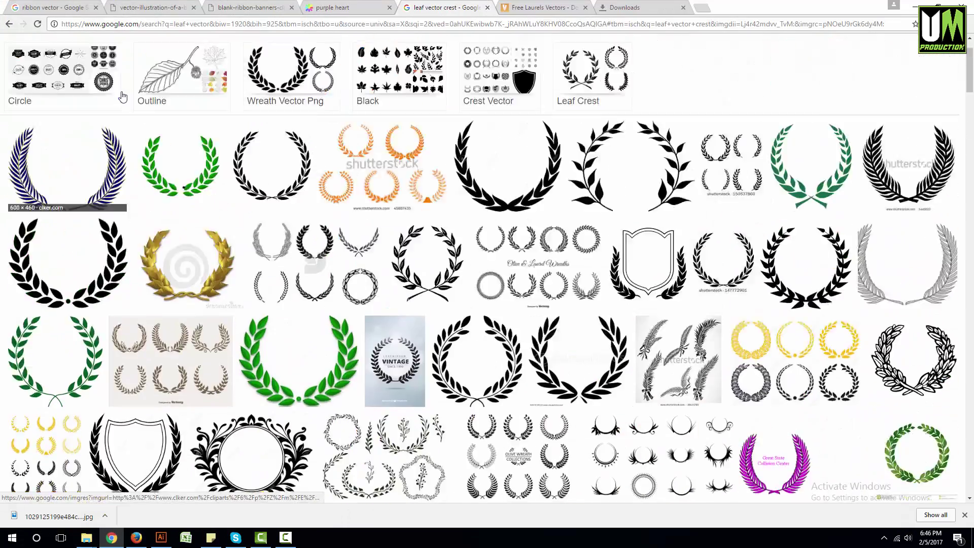
key("ctrl+a")
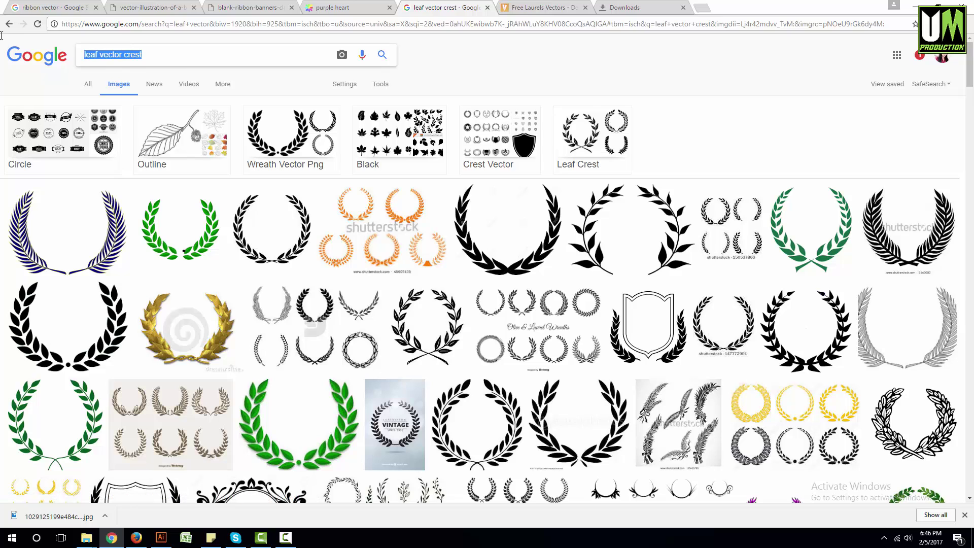
type("coligraphic vect")
key("Return")
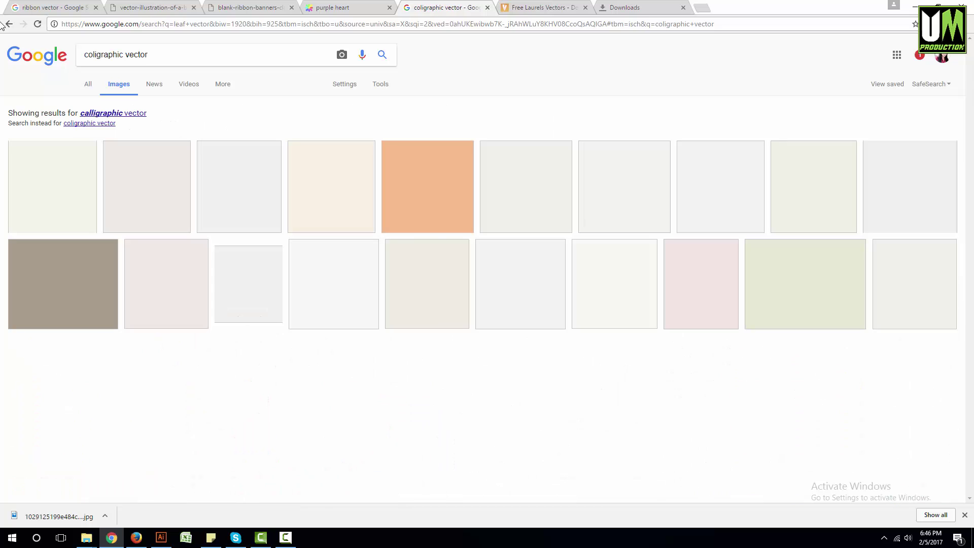
left_click(85, 114)
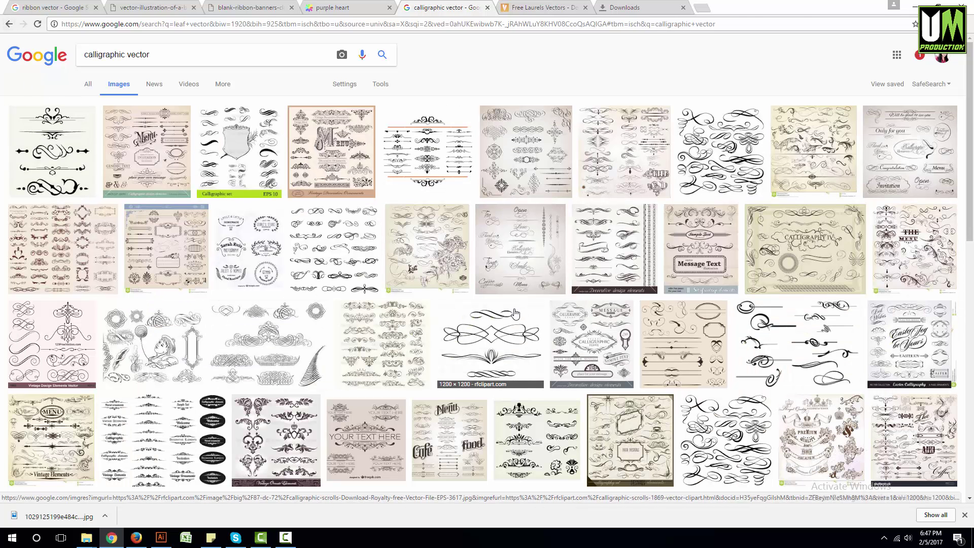
View the "Calligraphic scrolls" RFclipart image at full size and save it as a JPEG on the Desktop.
left_click(482, 236)
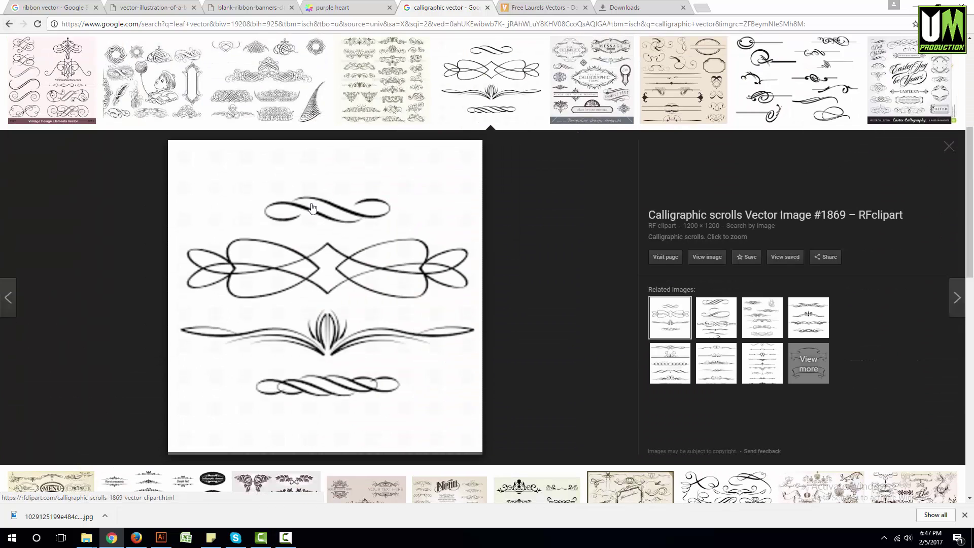
left_click(706, 256)
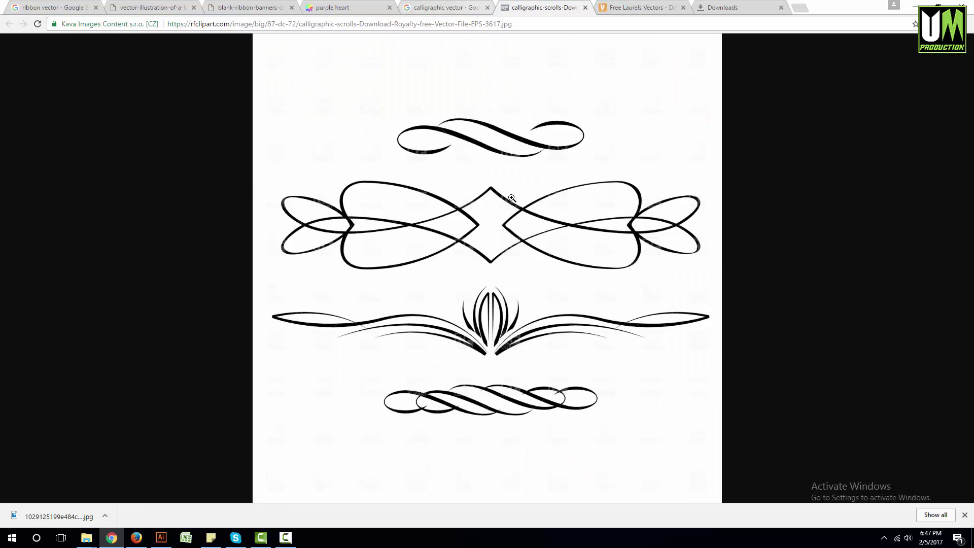
right_click(511, 136)
left_click(551, 162)
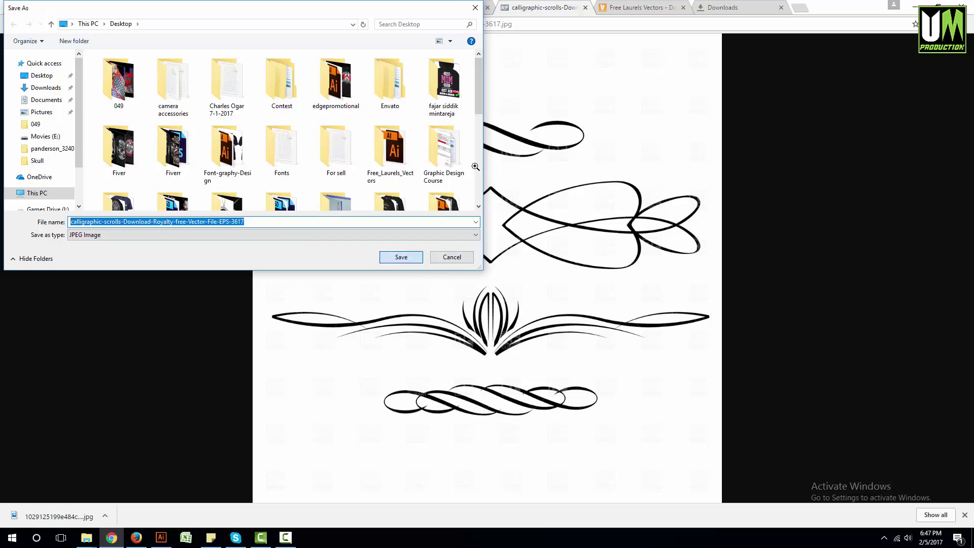
key("Return")
left_click(585, 7)
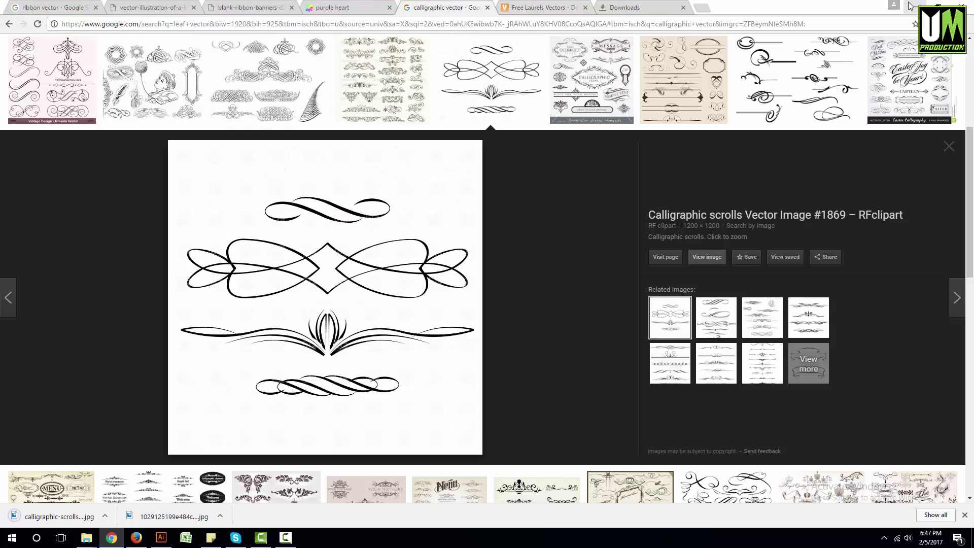
Switch back to Illustrator, bring the saved calligraphic scrolls image from the desktop into the document, and place it beside the black artboard.
left_click(916, 4)
double_click(533, 7)
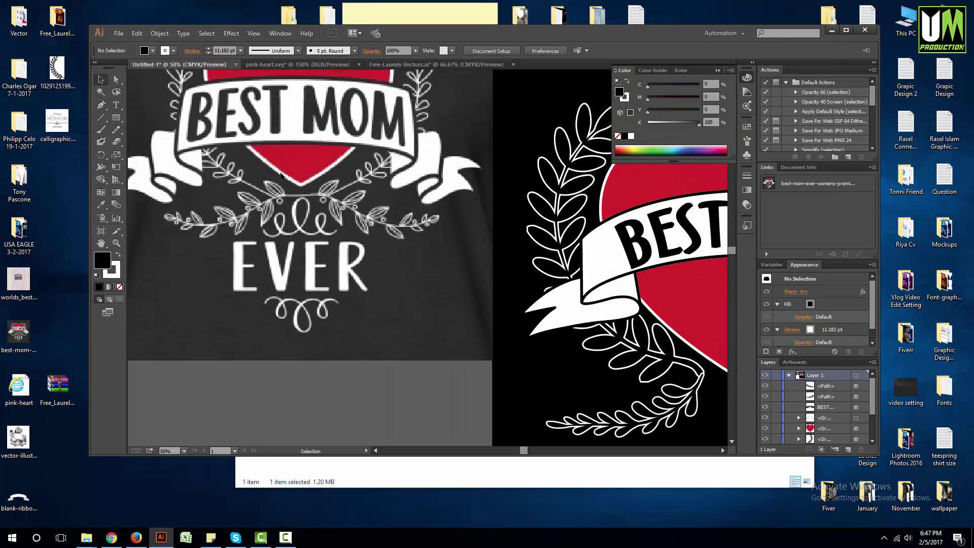
left_click_drag(60, 119, 378, 299)
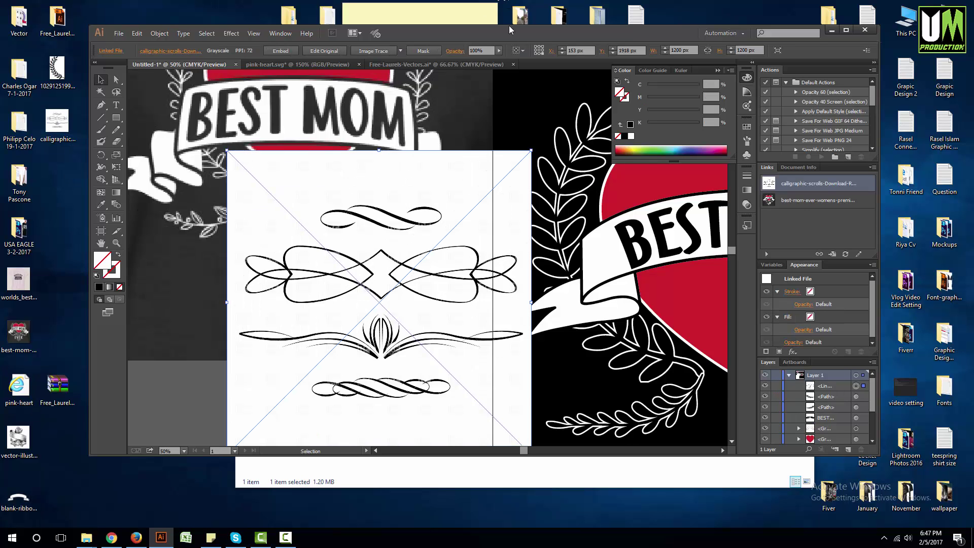
double_click(507, 35)
scroll(164, 349, "down", 3)
left_click_drag(205, 340, 509, 351)
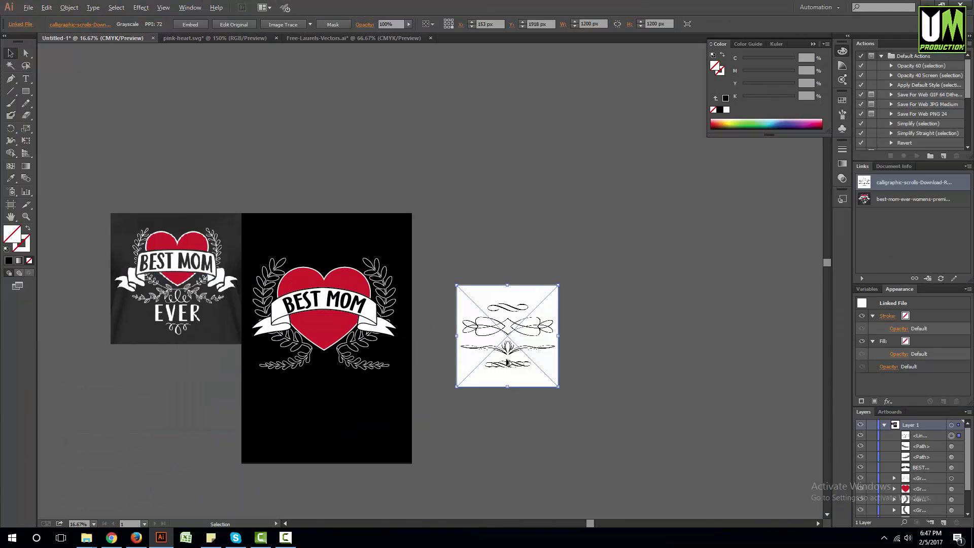
Convert the calligraphic scrolls image into ungrouped vector paths with Image Trace and delete its white background.
scroll(513, 355, "up", 3)
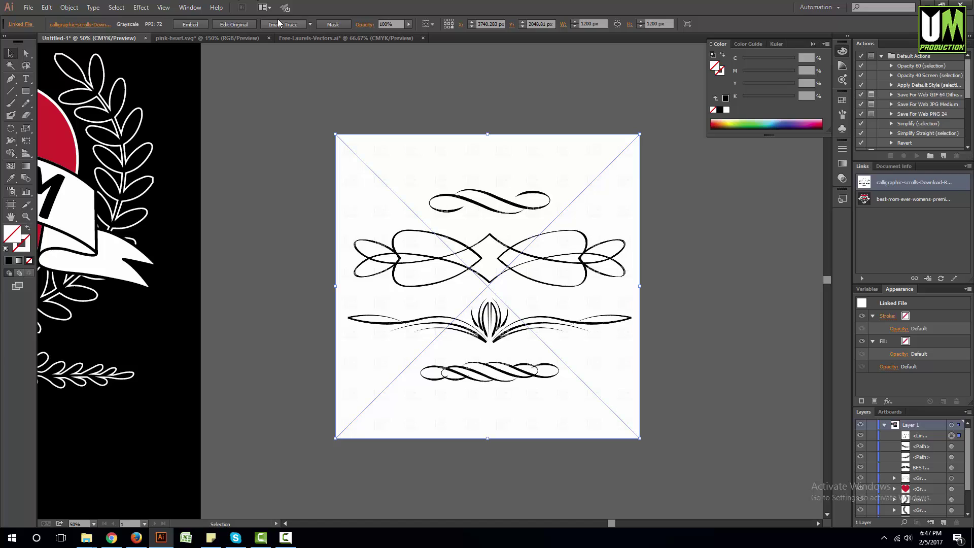
left_click(250, 25)
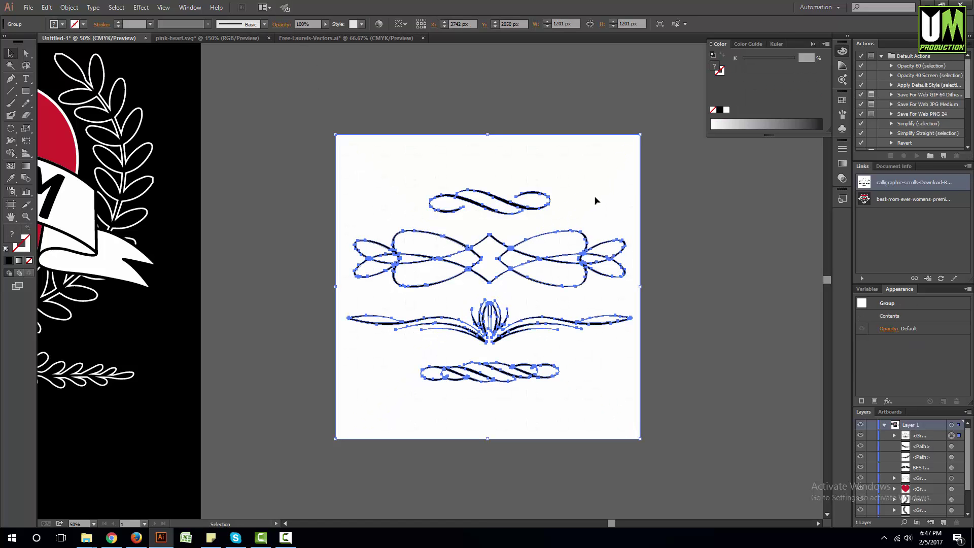
right_click(595, 189)
left_click(629, 238)
key("Delete")
Group the paths of the topmost traced scroll and move it beneath the heart, between the lower branches.
left_click_drag(577, 173, 424, 208)
key("ctrl+g")
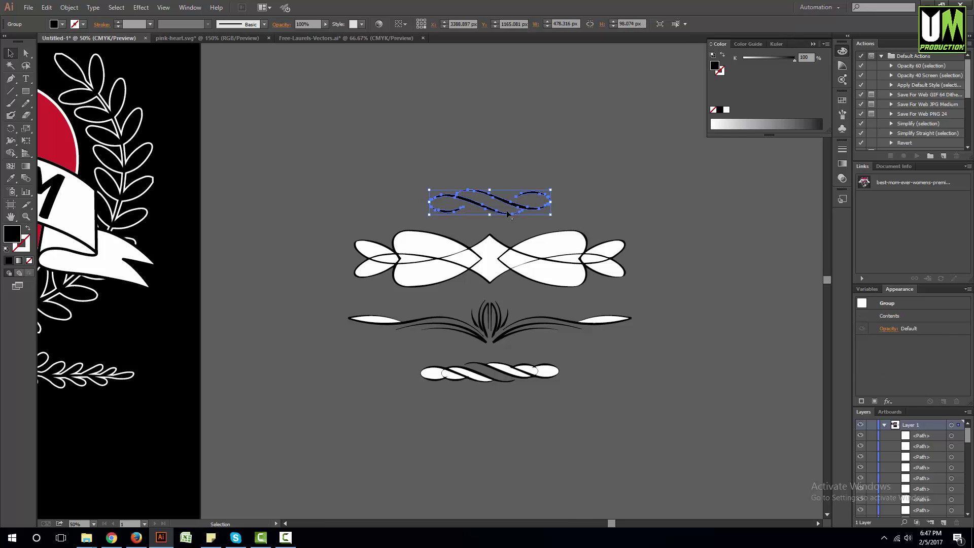
scroll(508, 213, "down", 2)
left_click_drag(557, 218, 285, 311)
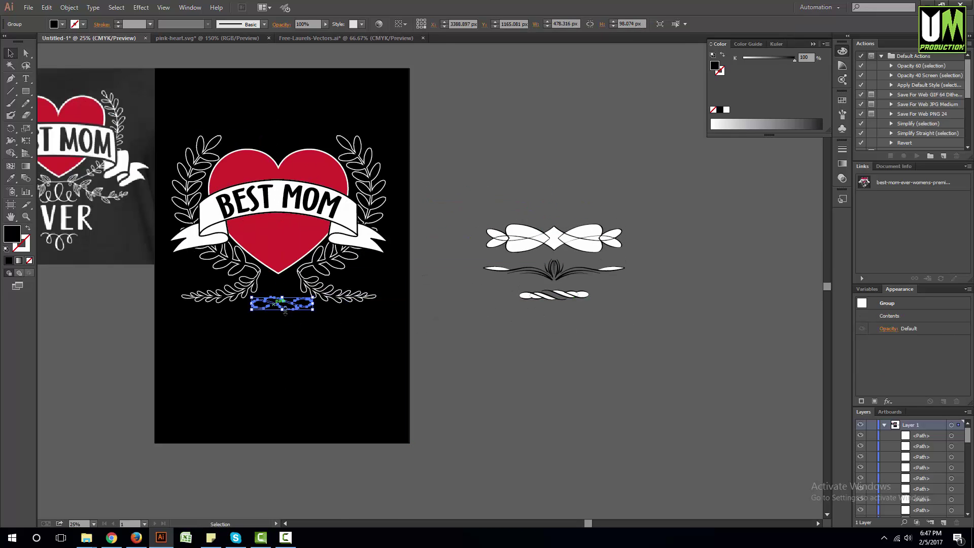
Fill the scroll flourish beneath the heart with white.
scroll(285, 311, "up", 1)
left_click(841, 100)
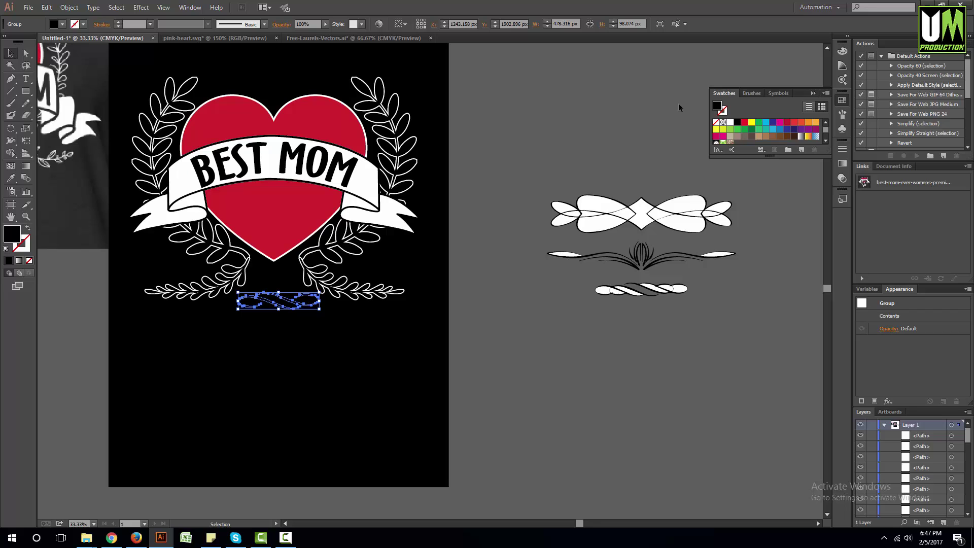
left_click(733, 125)
left_click(320, 341)
Scale the white flourish to about 316 px wide and 116 px high, and fit it between the branch stems below the heart's tip.
scroll(152, 298, "up", 1)
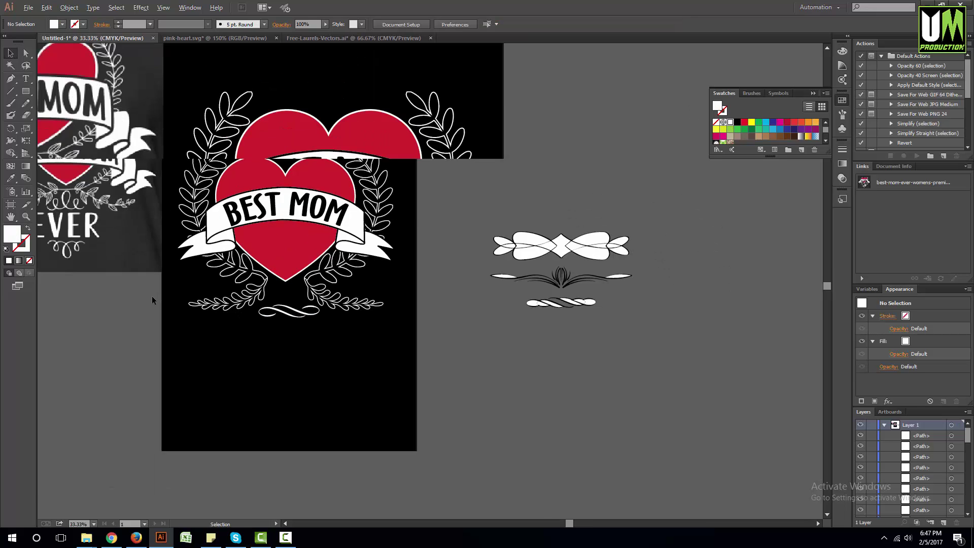
scroll(241, 305, "up", 1)
left_click(601, 349)
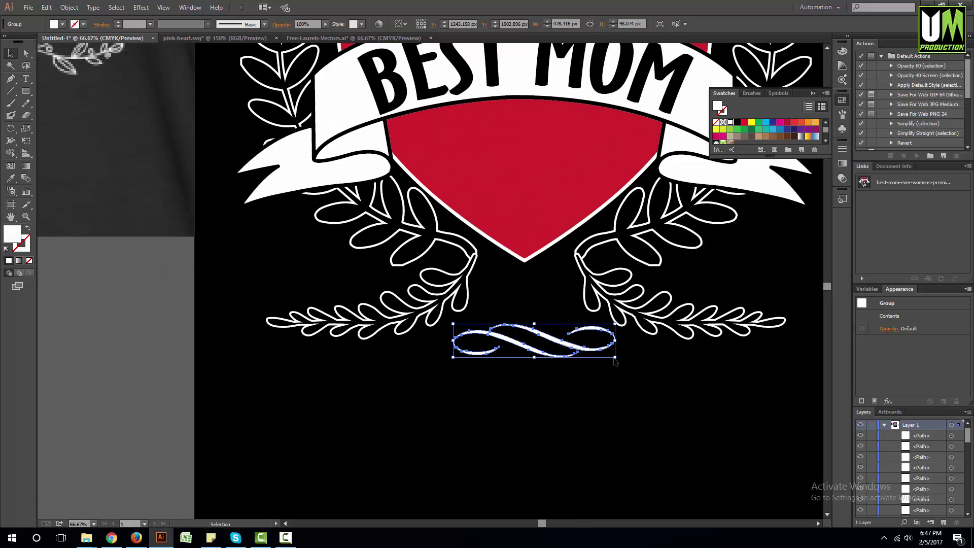
left_click_drag(614, 359, 577, 306)
left_click_drag(509, 294, 521, 287)
left_click(545, 317)
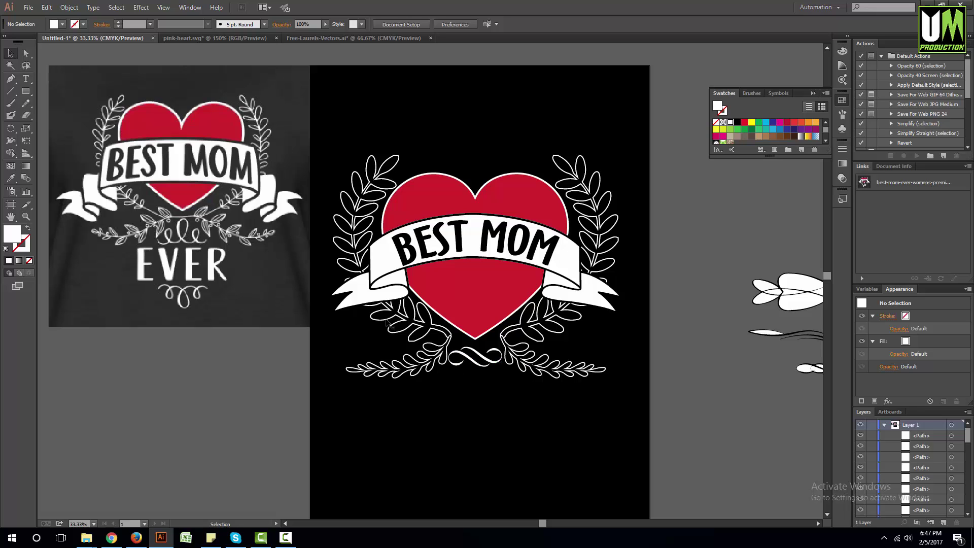
Nudge the flourish slightly to the right to centre it under the heart's tip.
scroll(490, 394, "up", 1)
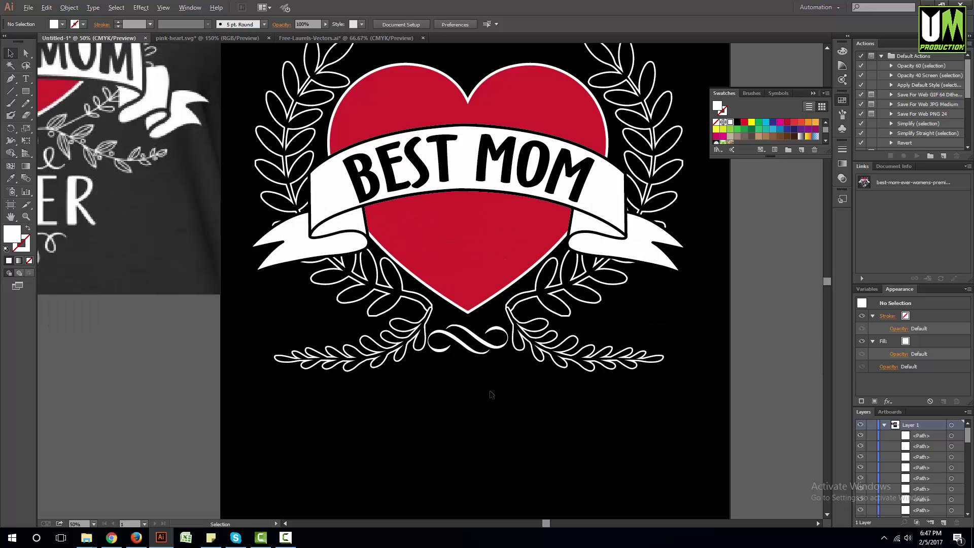
scroll(505, 356, "up", 1)
scroll(493, 358, "up", 1)
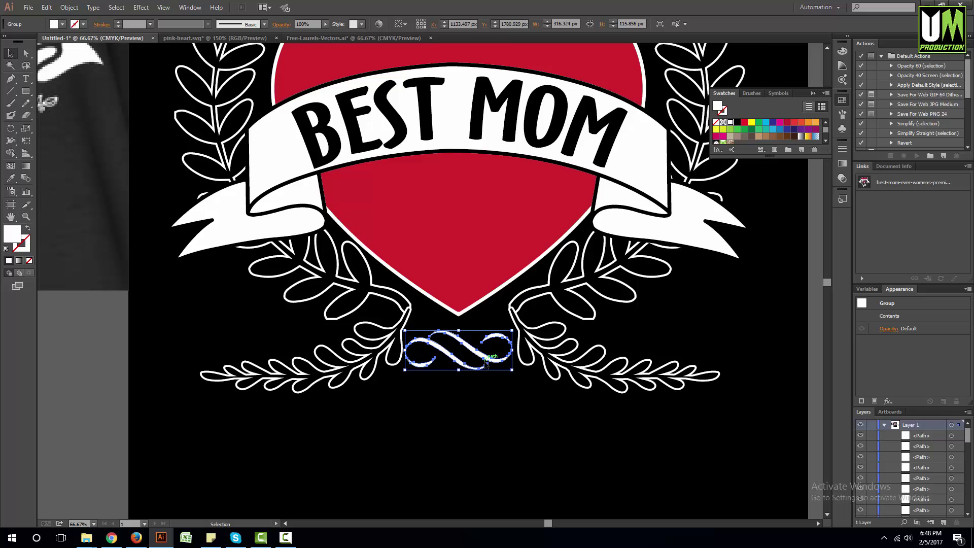
key("Right")
key("Right")
key("Right")
key("Right")
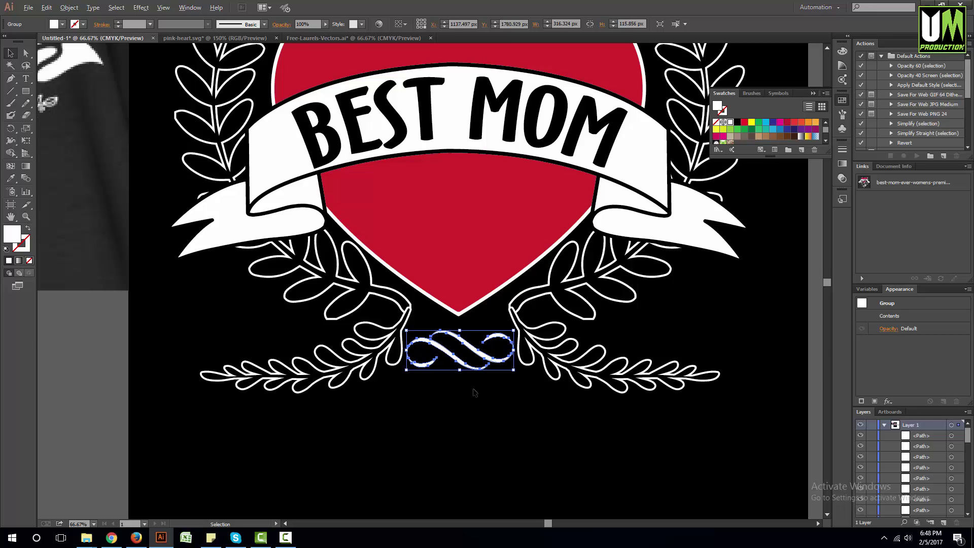
Examine the BEST MOM banner lettering and compare the artwork with the EVER lettering in the reference design.
scroll(474, 392, "down", 2)
scroll(476, 401, "down", 1)
left_click(477, 209)
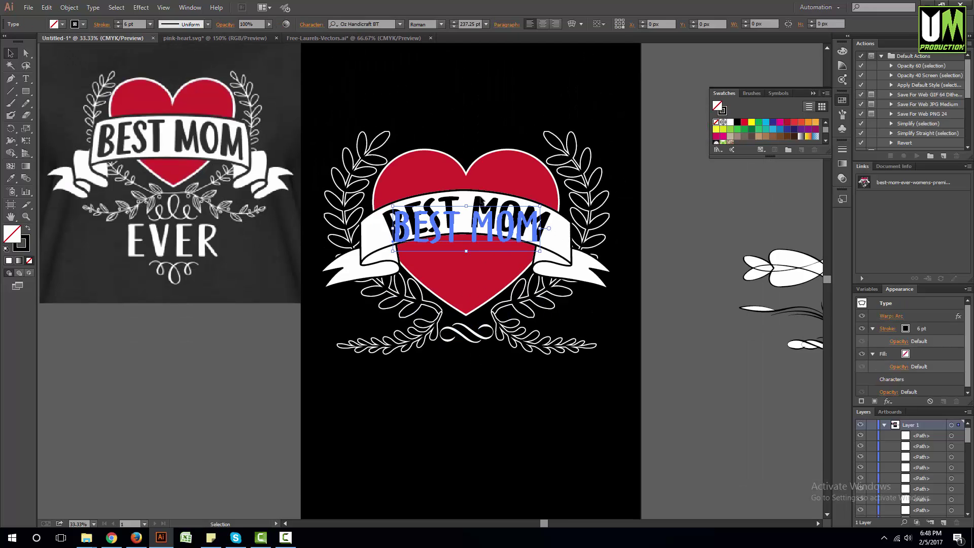
scroll(469, 358, "up", 2)
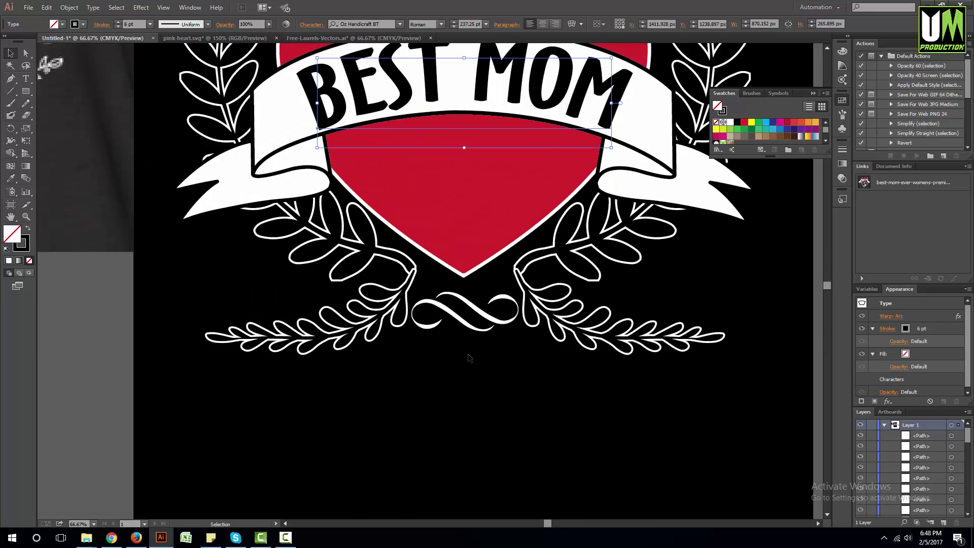
scroll(413, 340, "down", 1)
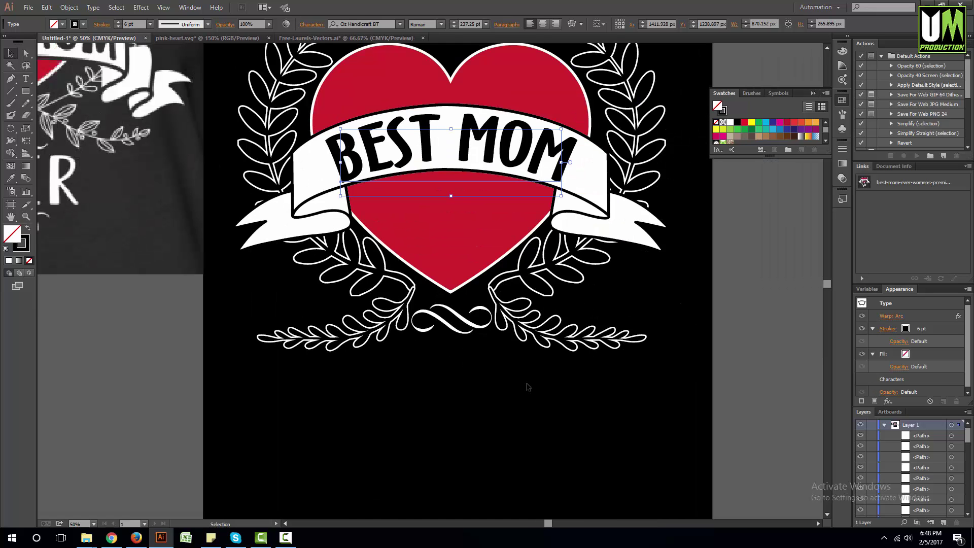
left_click(526, 384)
scroll(482, 255, "down", 1)
key("alt")
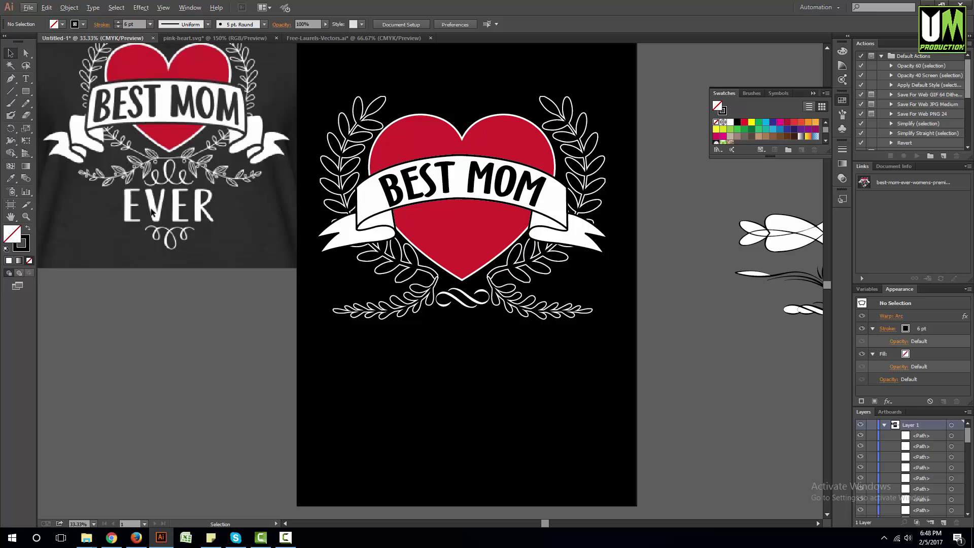
scroll(471, 360, "up", 1)
scroll(449, 310, "down", 1)
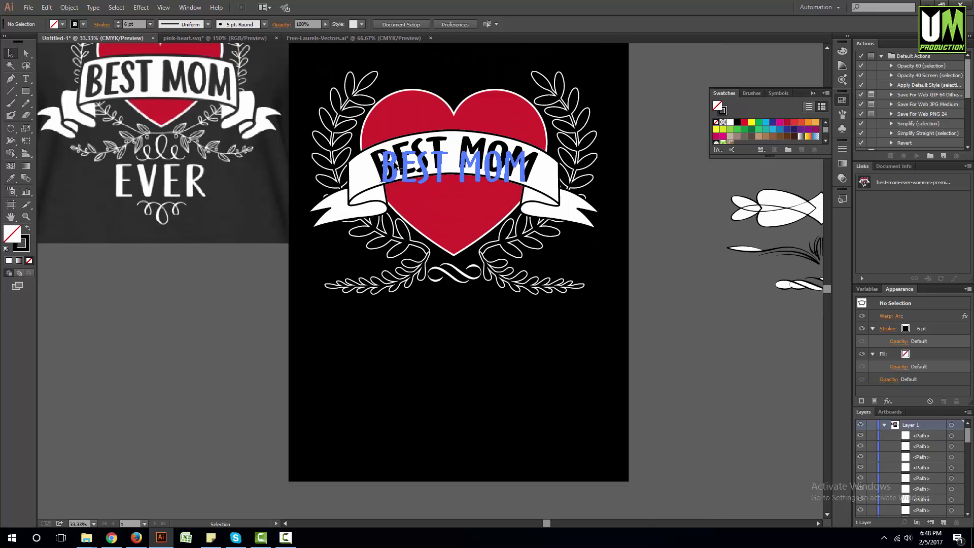
Add the text EVER in the lower part of the artboard and copy the type style of the BEST MOM lettering to it.
key("t")
left_click(387, 401)
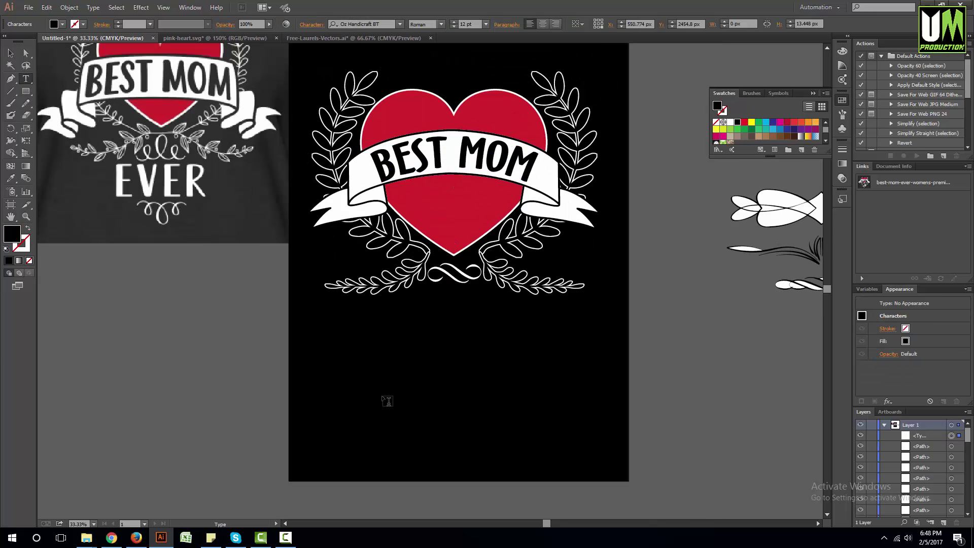
type("EVER")
left_click(11, 54)
left_click(10, 178)
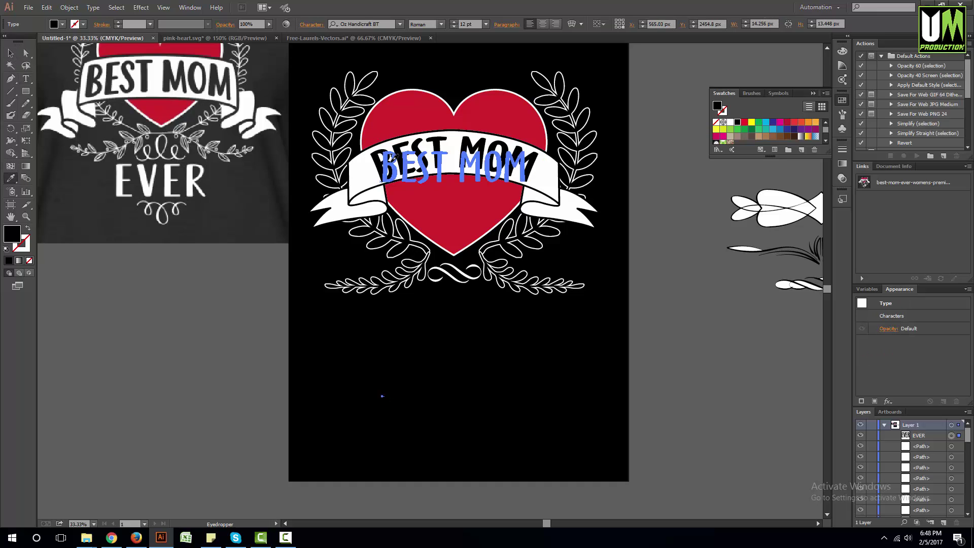
left_click(392, 158)
left_click(10, 54)
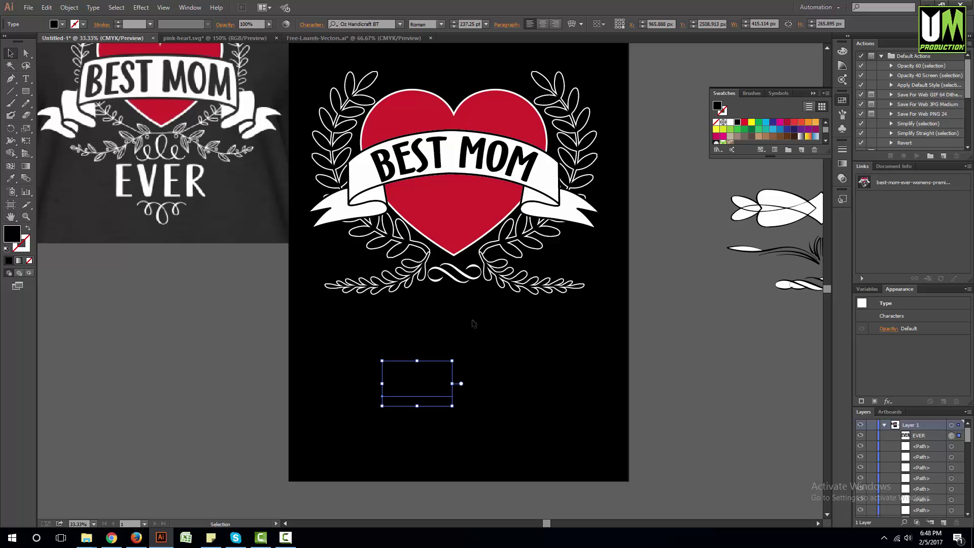
Fill the EVER lettering with white, enlarge it to about 425 pt, and centre it beneath the flourish.
left_click(730, 122)
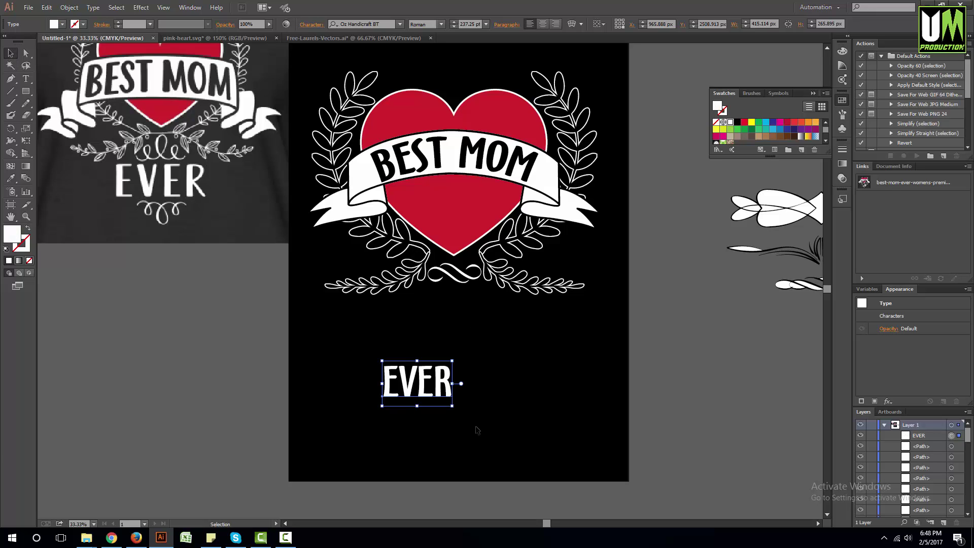
left_click_drag(455, 410, 456, 337)
left_click(466, 401)
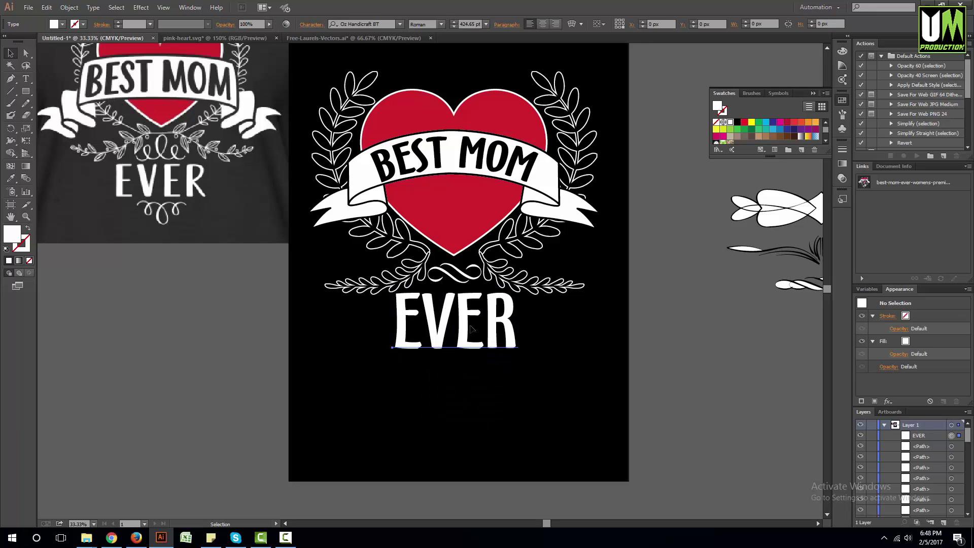
Duplicate the flourish, enlarge the copy, and place it beneath the EVER lettering.
left_click(464, 268)
left_click_drag(464, 272, 469, 375)
left_click(461, 398)
left_click(458, 403)
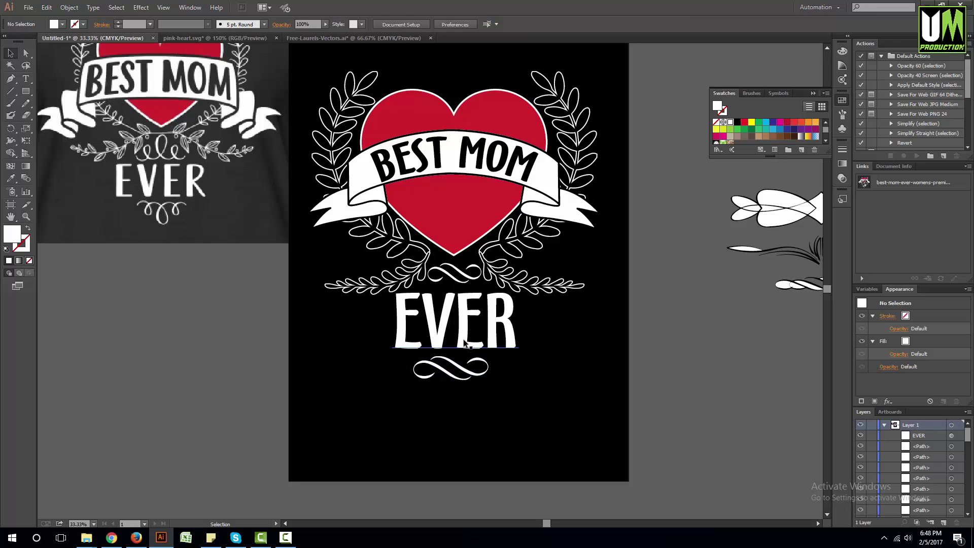
Centre-align the EVER lettering horizontally with the flourishes above and below it, and check the result against the whole design.
left_click(462, 364)
left_click(463, 375)
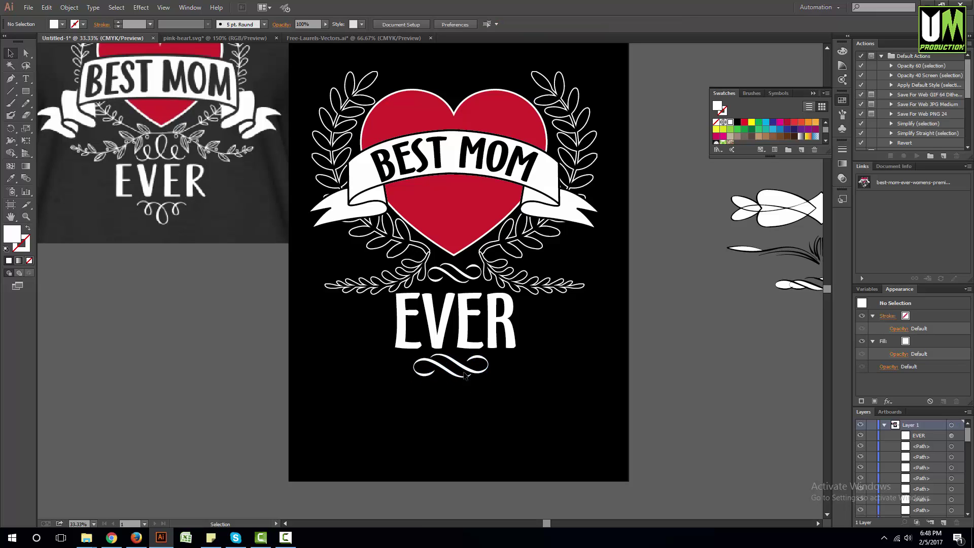
left_click(467, 312, "shift")
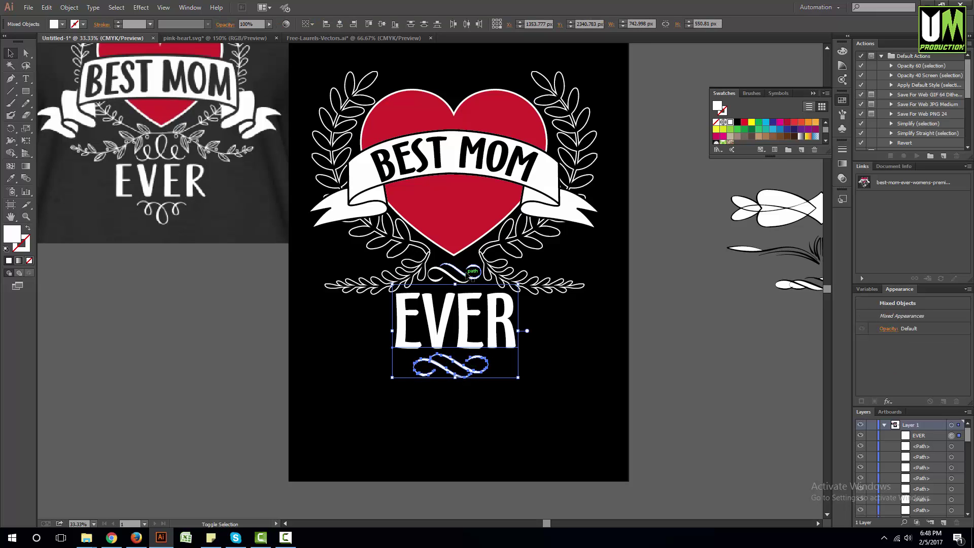
left_click(467, 273, "shift")
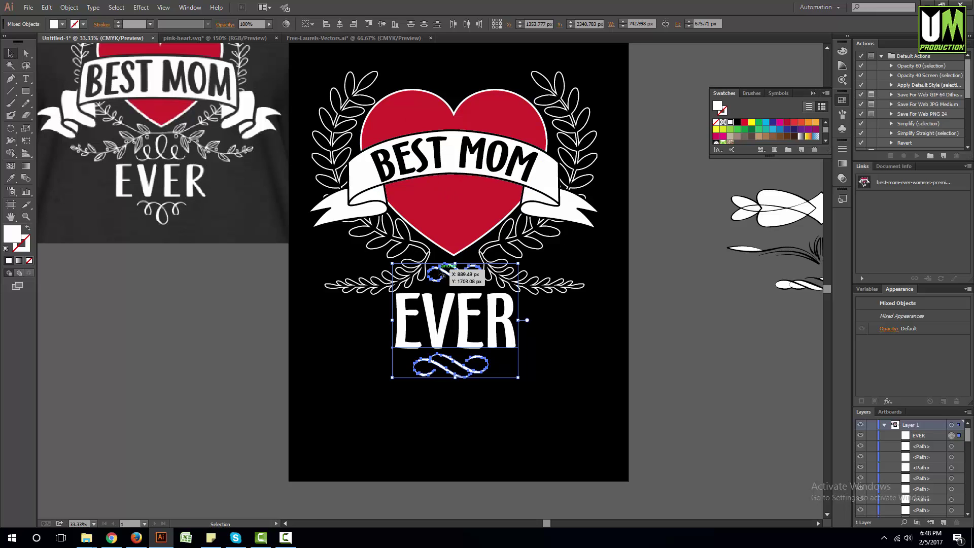
left_click(339, 25)
key("Right")
key("Right")
key("Right")
key("Right")
key("Right")
key("Right")
key("Right")
key("Right")
key("Right")
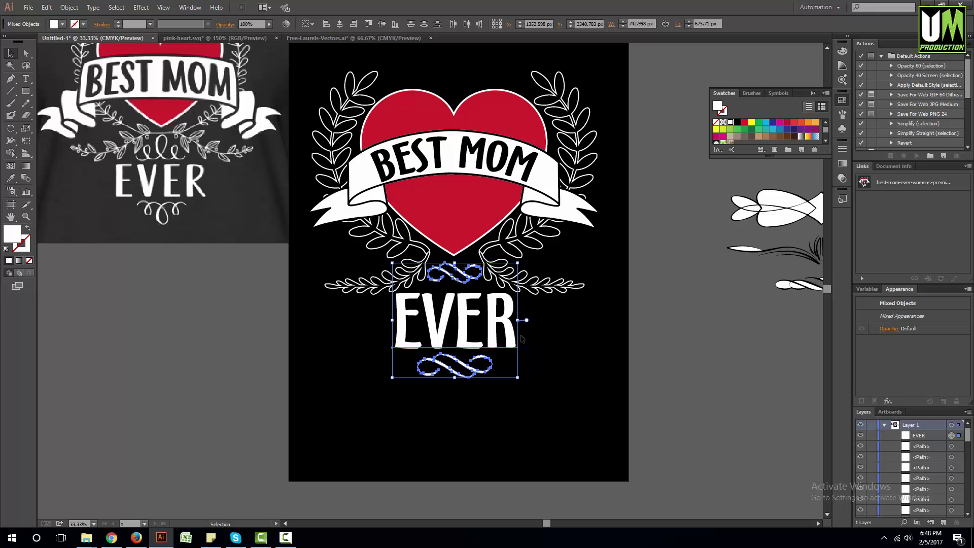
left_click(461, 408)
left_click(465, 311)
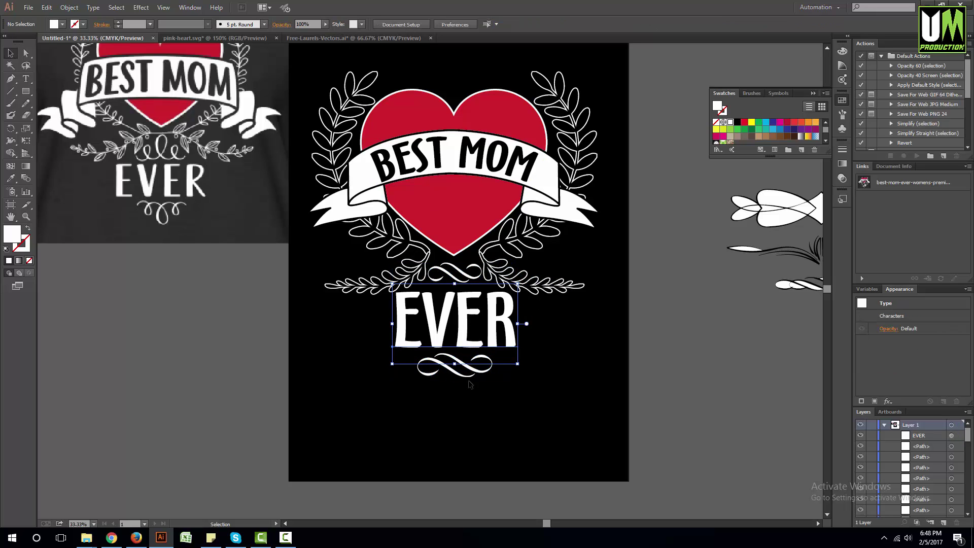
left_click(459, 368)
scroll(458, 369, "down", 1)
left_click(430, 391)
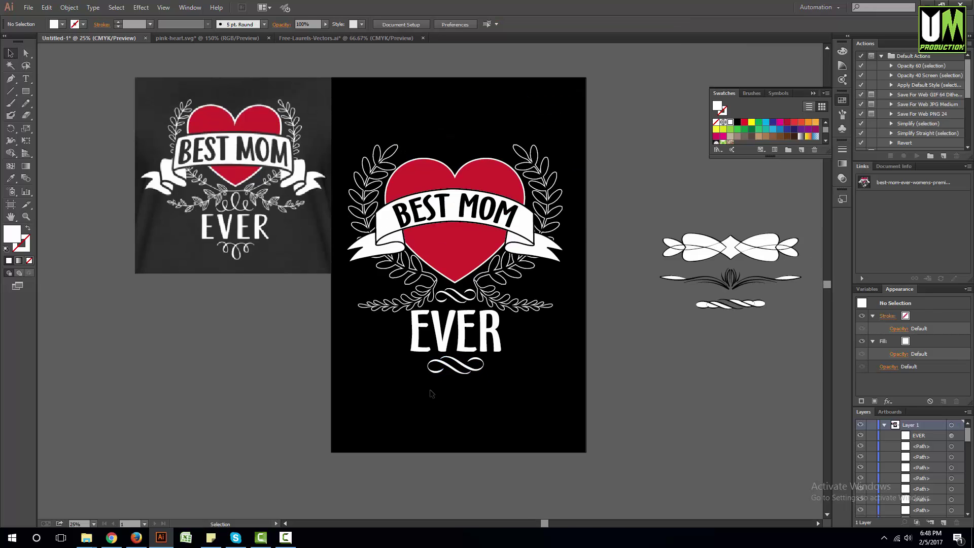
Set the stroke weight of both laurel groups beside the heart to 14 pt.
scroll(364, 76, "up", 1)
scroll(266, 131, "up", 1)
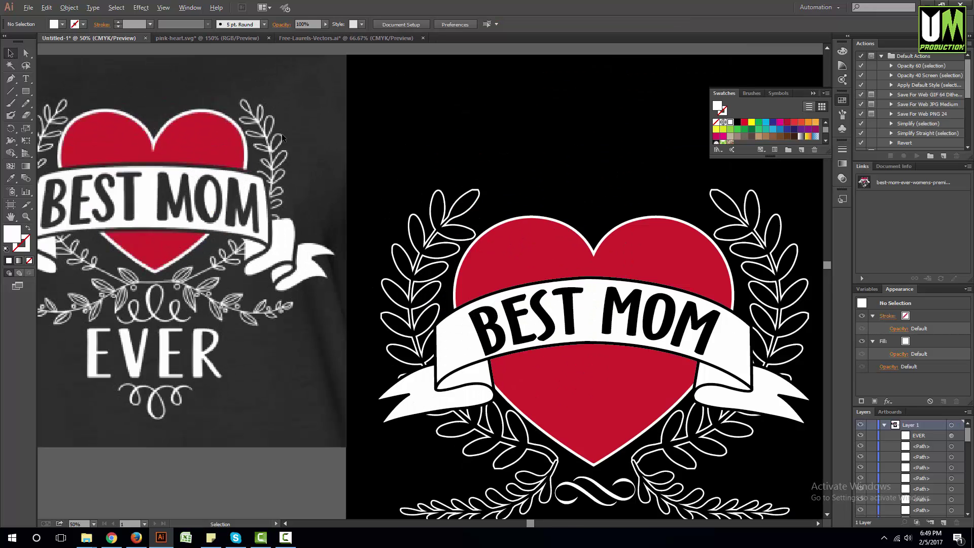
left_click(439, 252)
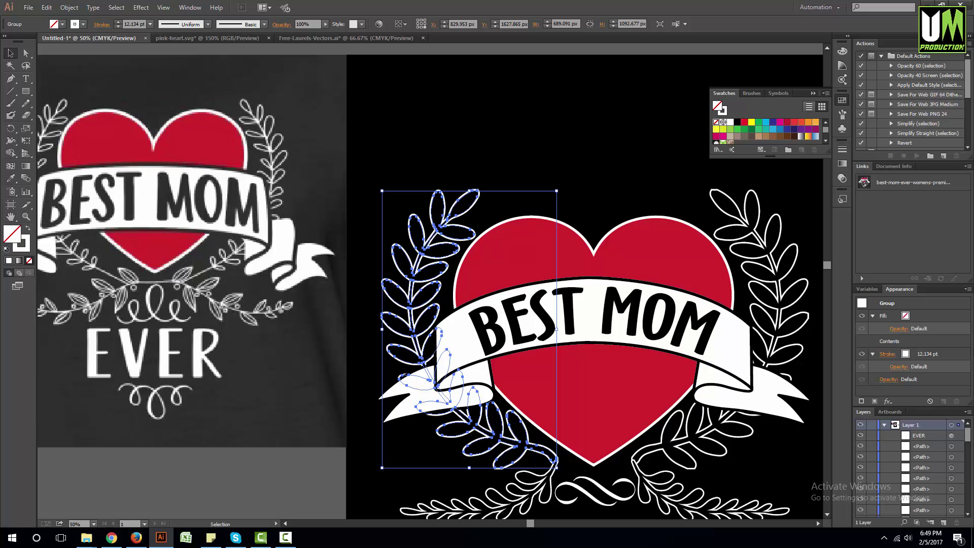
left_click(952, 353)
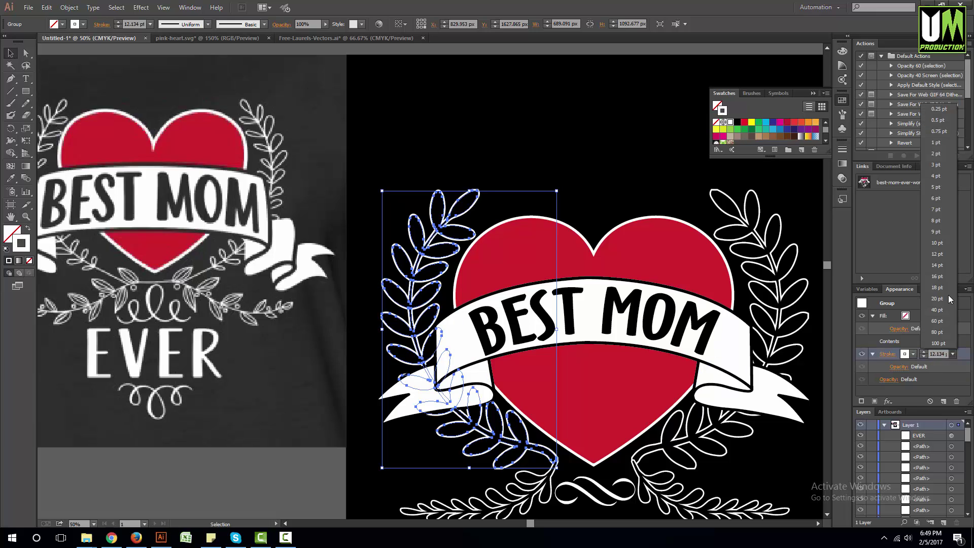
left_click(947, 264)
left_click(754, 243)
left_click(755, 243)
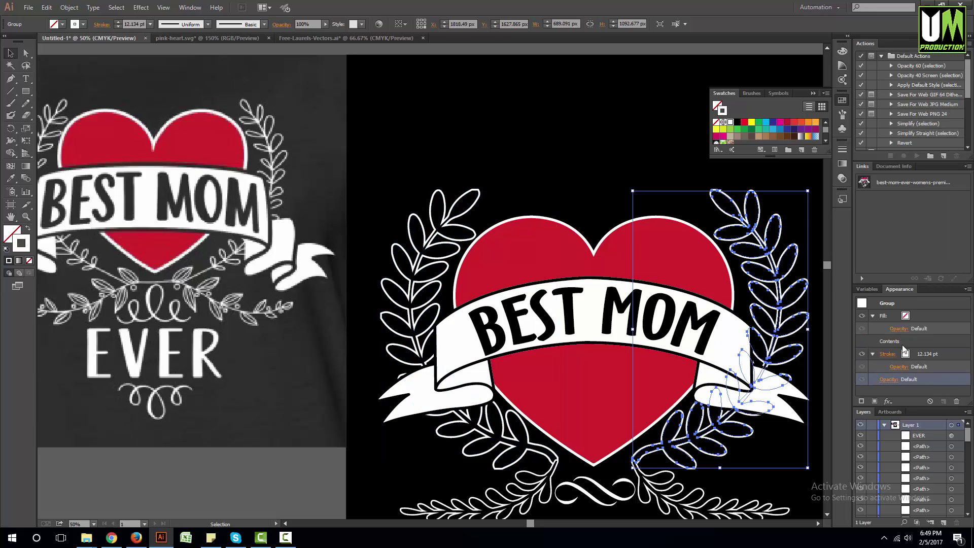
left_click(952, 354)
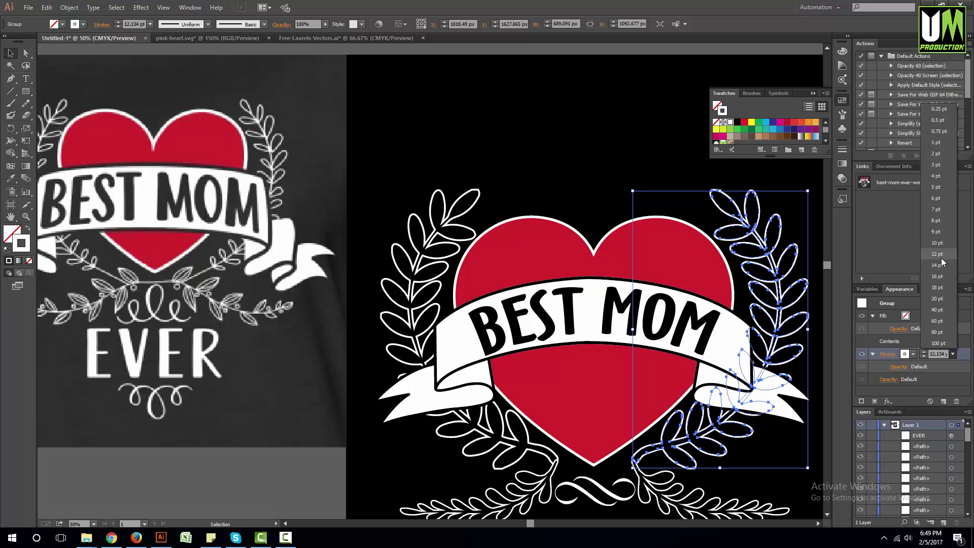
left_click(941, 265)
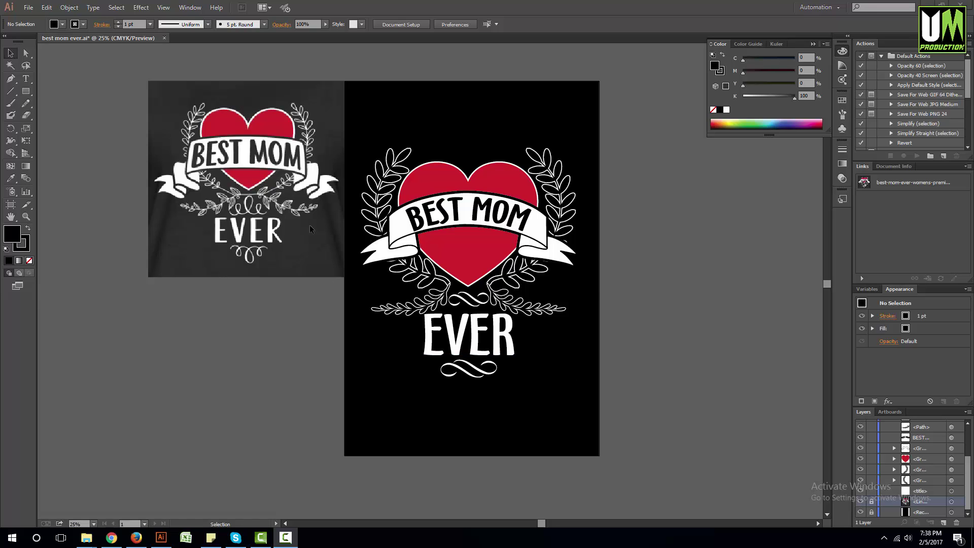
Compare the finished artwork's laurels, banner and EVER lettering with the reference design at several magnifications.
scroll(363, 223, "up", 1)
scroll(323, 243, "up", 1)
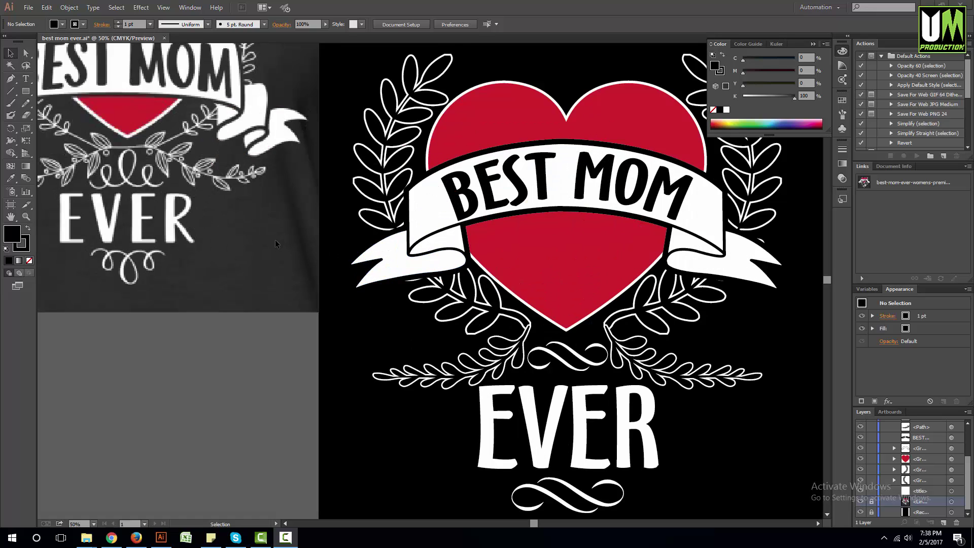
scroll(267, 244, "up", 2)
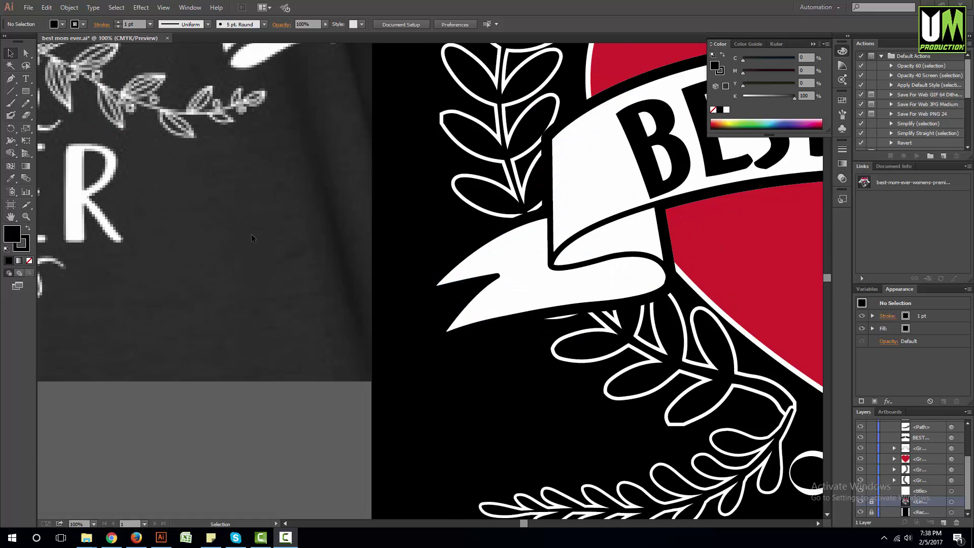
scroll(251, 233, "up", 1)
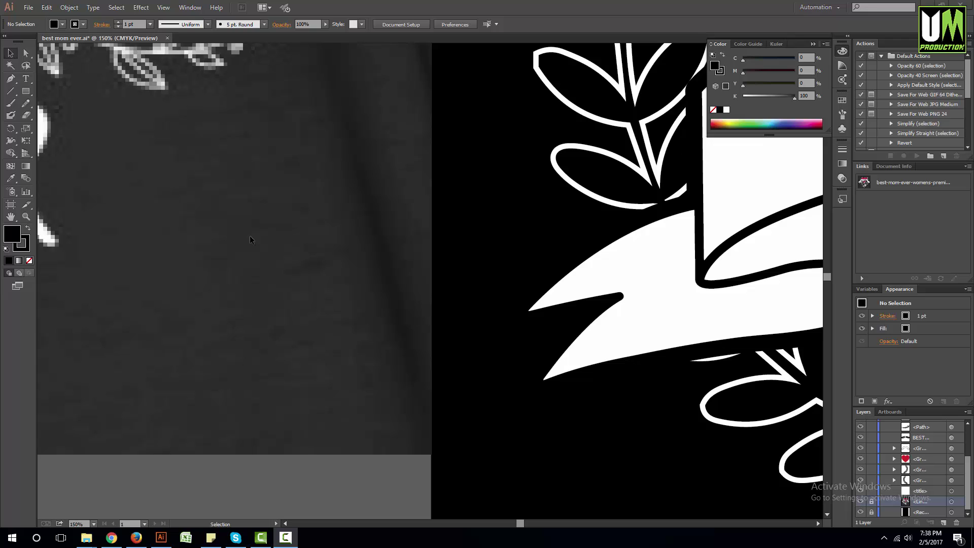
scroll(250, 236, "down", 2)
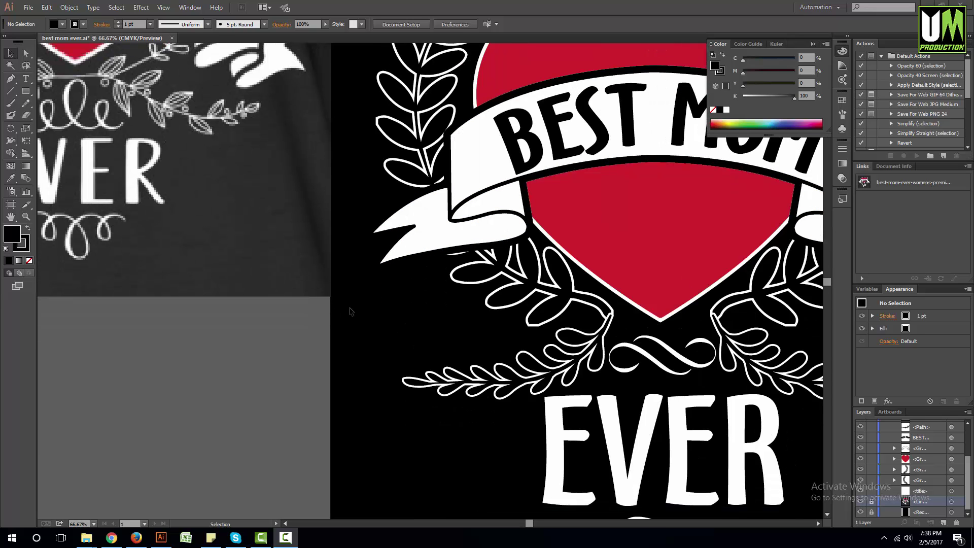
scroll(356, 311, "up", 1)
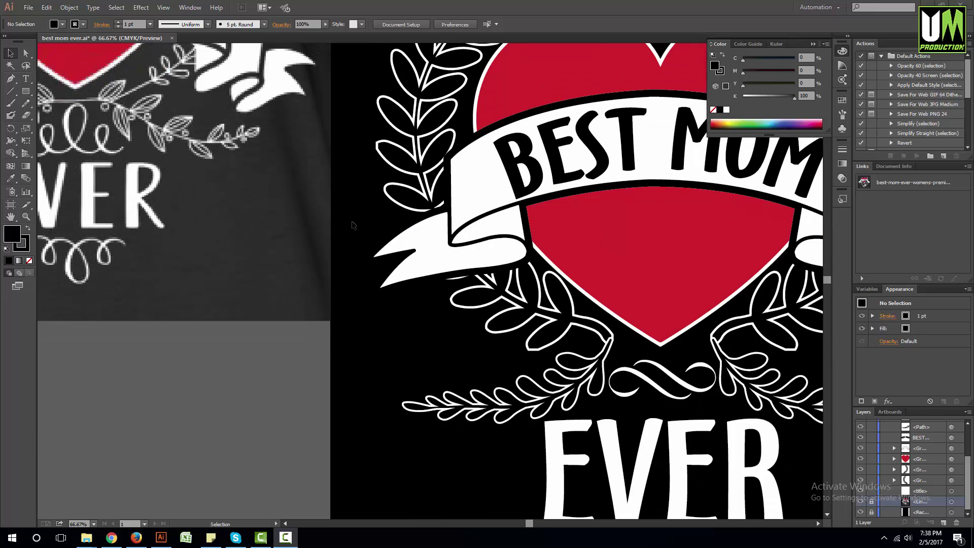
scroll(354, 224, "down", 1)
scroll(353, 225, "up", 1)
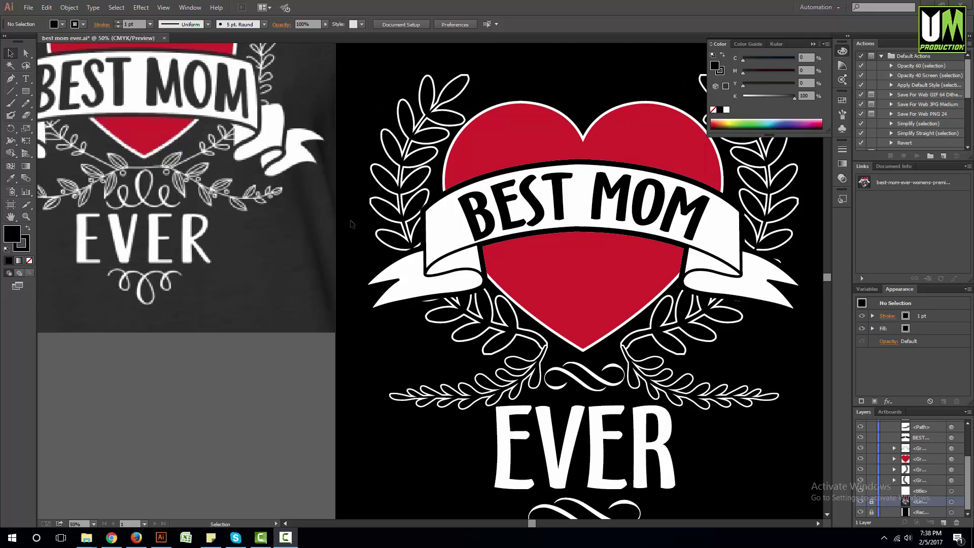
scroll(350, 223, "down", 1)
scroll(351, 222, "up", 1)
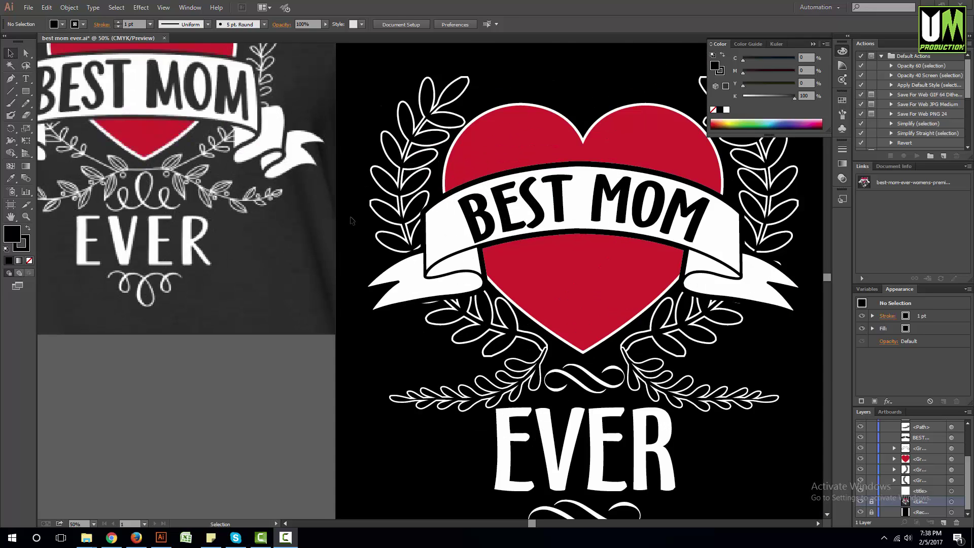
scroll(351, 222, "down", 1)
scroll(351, 222, "down", 2)
scroll(417, 221, "up", 1)
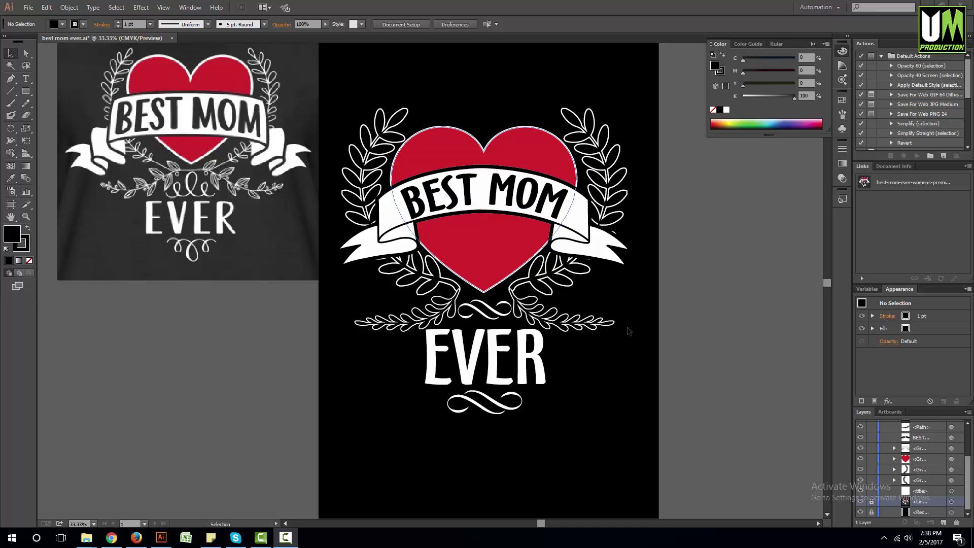
Fill the black background rectangle with the dark grey sampled from the reference shirt, and lock the rectangle.
left_click(951, 512)
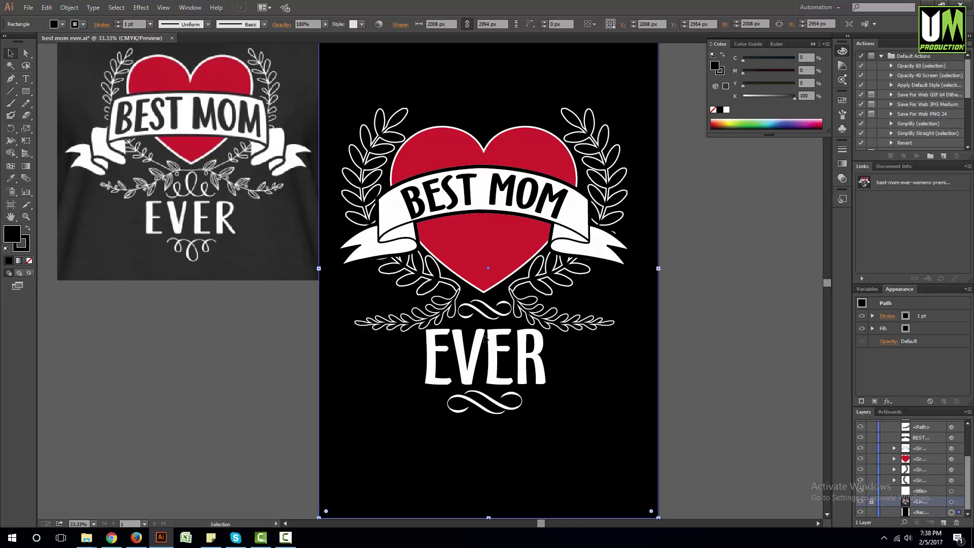
left_click(8, 181)
left_click(253, 229)
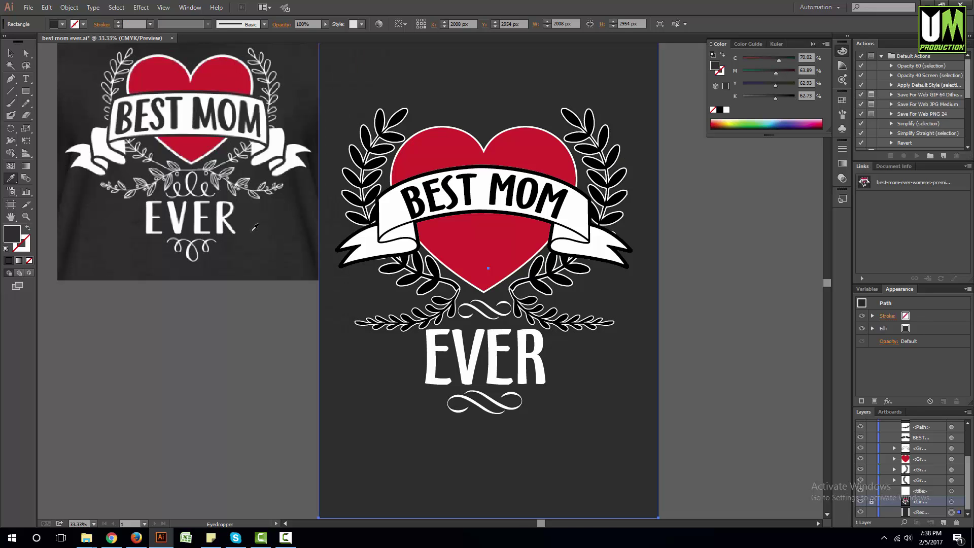
left_click(871, 512)
key("v")
Examine the black areas of the laurels, leafy branches and banner outline against the grey background.
scroll(486, 182, "up", 2)
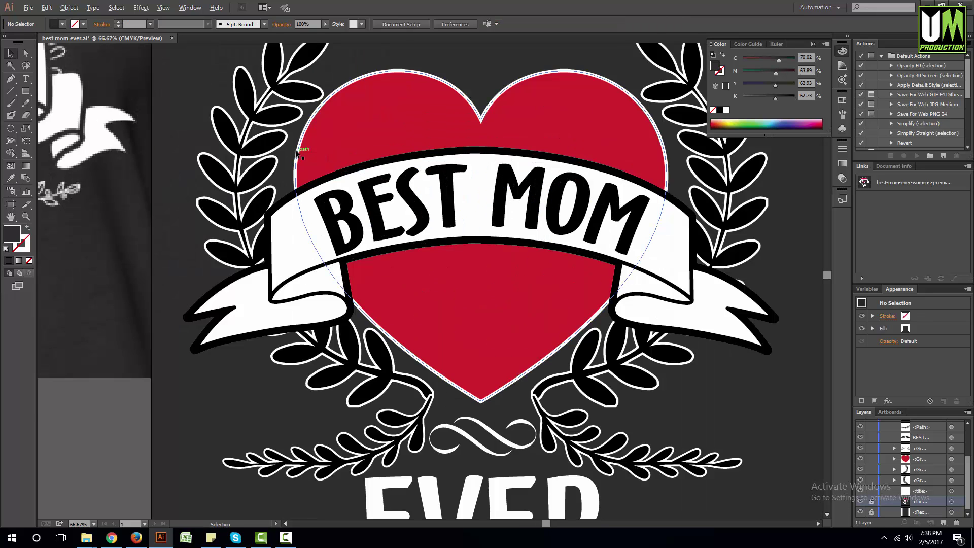
scroll(324, 188, "up", 1)
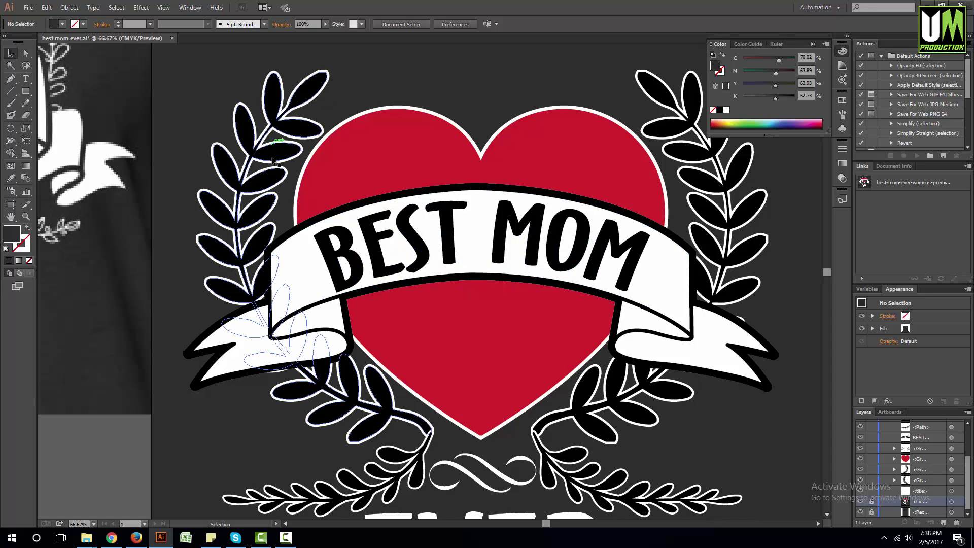
scroll(299, 330, "down", 1)
scroll(428, 324, "down", 2)
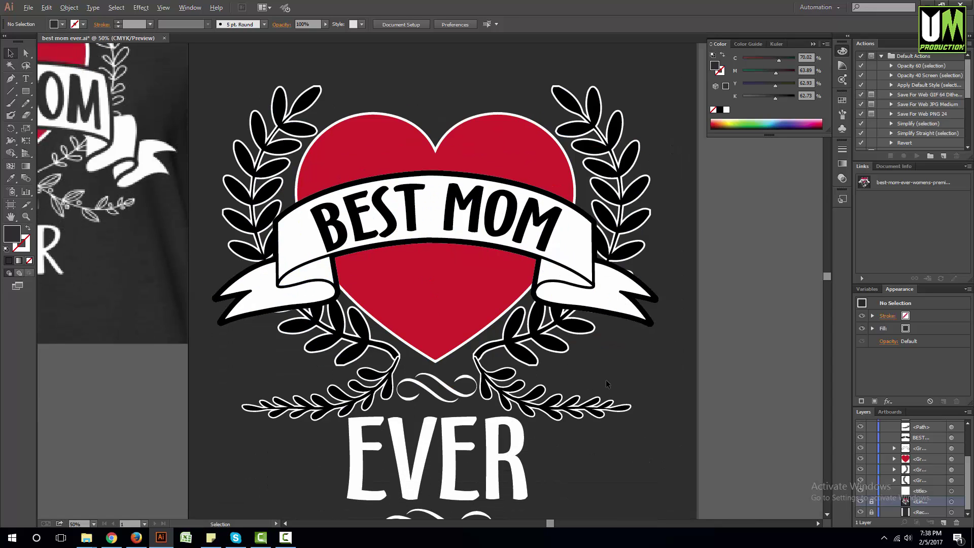
scroll(408, 242, "down", 1)
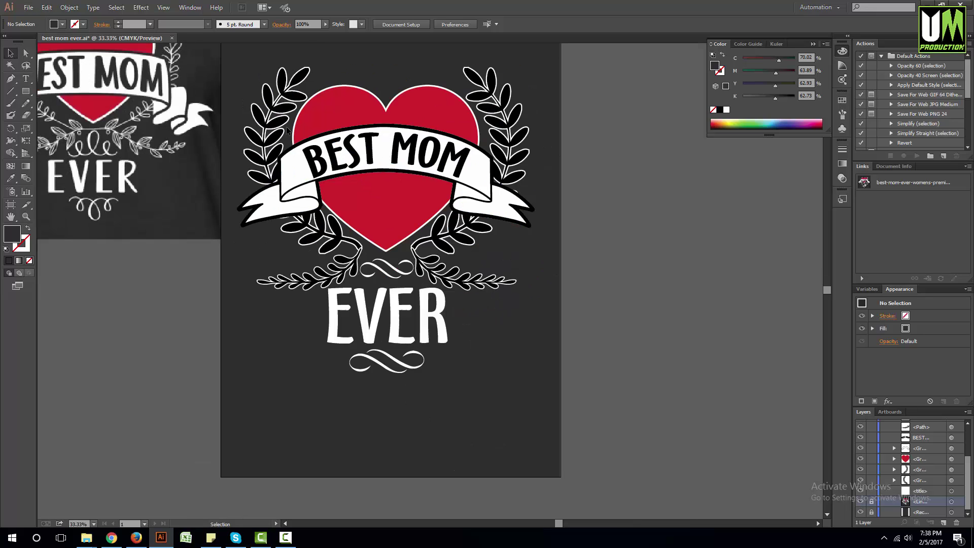
scroll(447, 277, "up", 1)
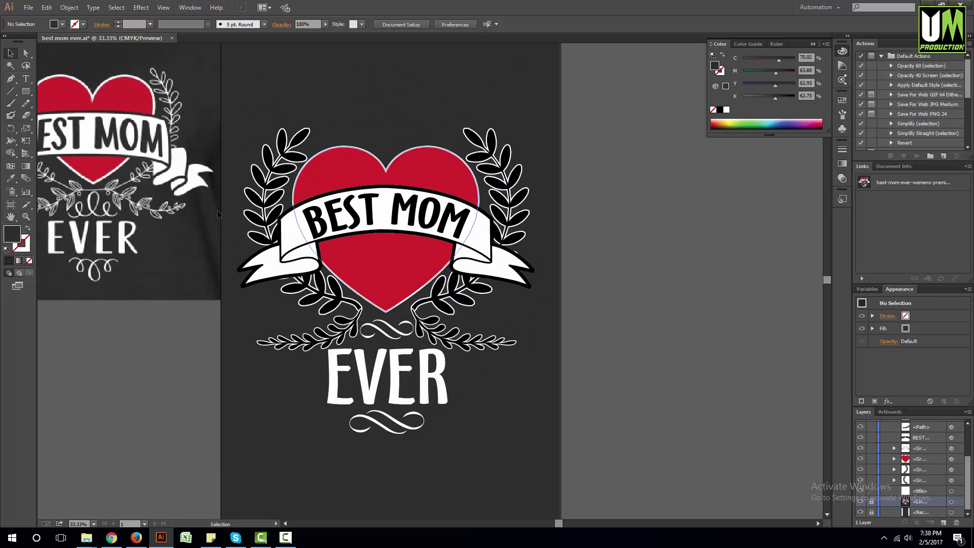
scroll(206, 177, "up", 1)
scroll(322, 157, "down", 1)
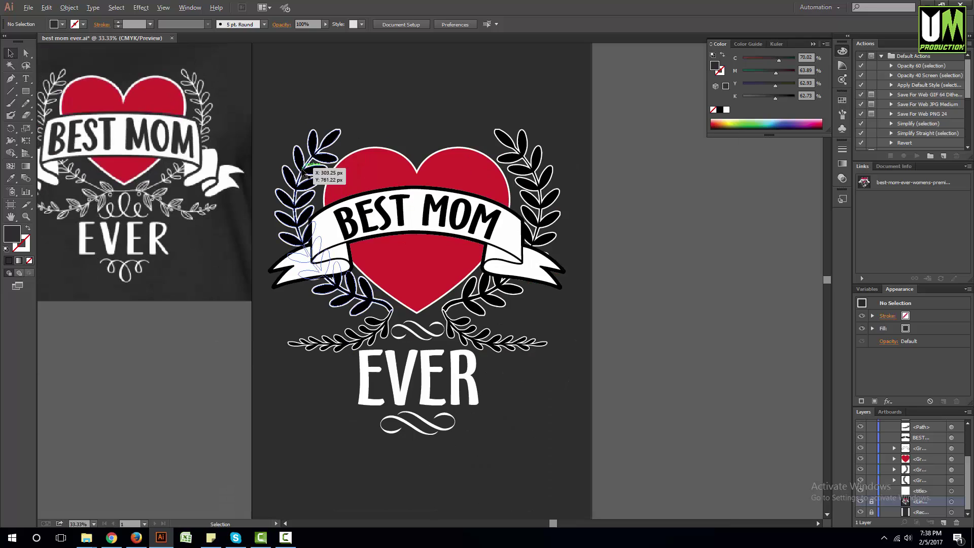
Select the whole design above the background, expand its appearance, and expand its objects, fills and strokes into plain shapes.
left_click_drag(222, 97, 579, 435)
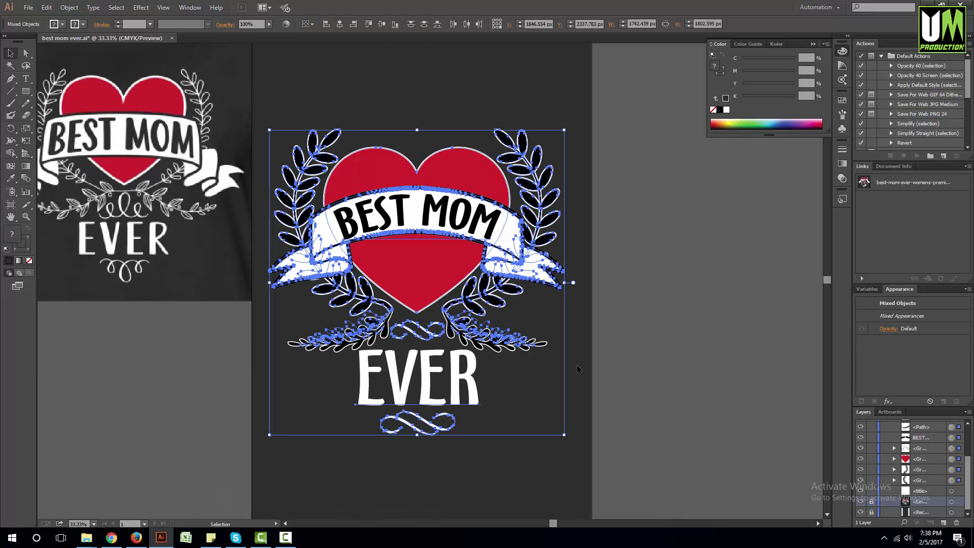
left_click(69, 7)
left_click(113, 128)
left_click(69, 8)
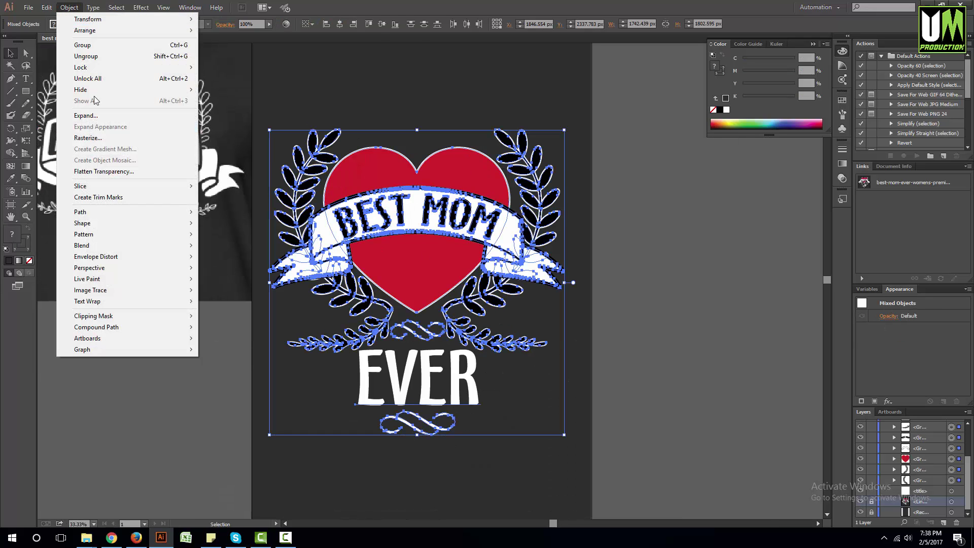
left_click(102, 116)
left_click(446, 324)
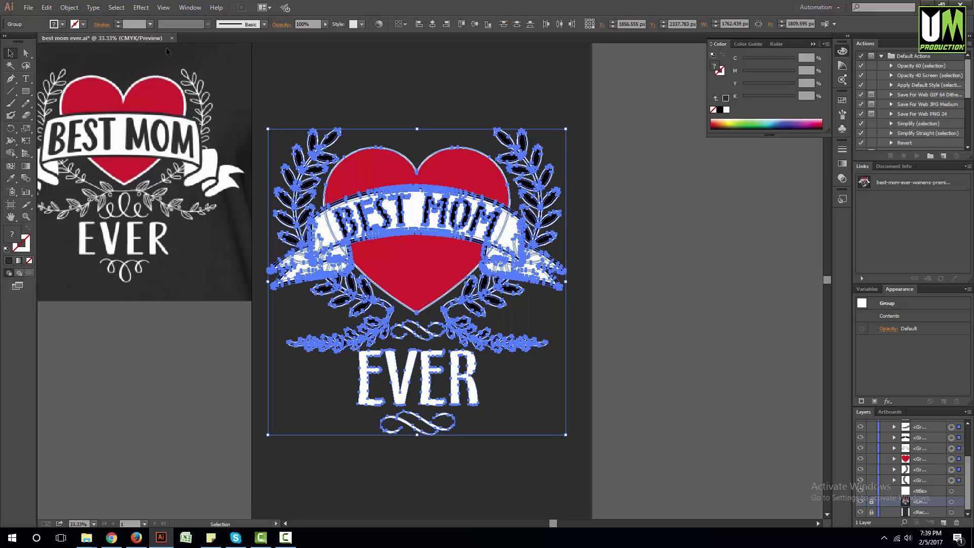
Apply the Pathfinder Trim operation to the expanded artwork to remove its hidden overlaps, and deselect it.
left_click(189, 7)
left_click(213, 320)
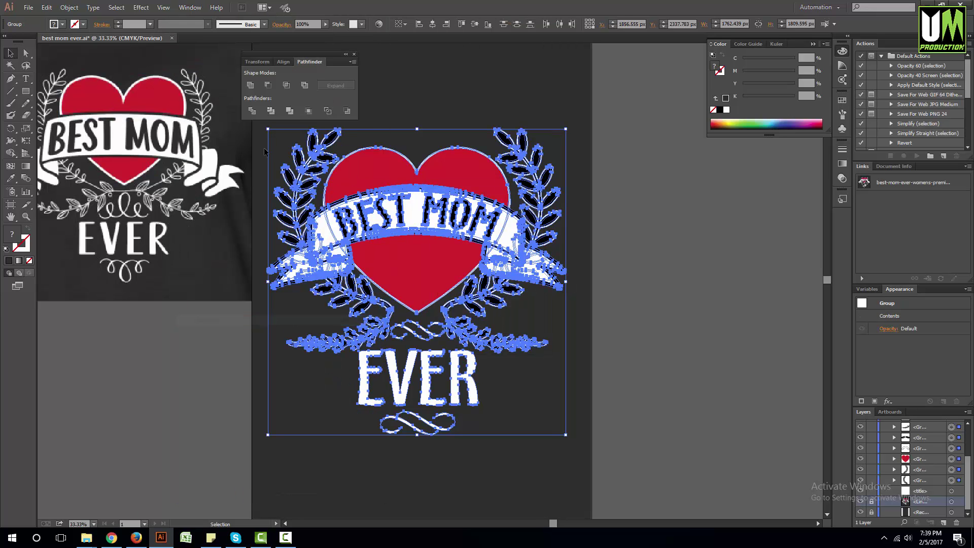
left_click(270, 111)
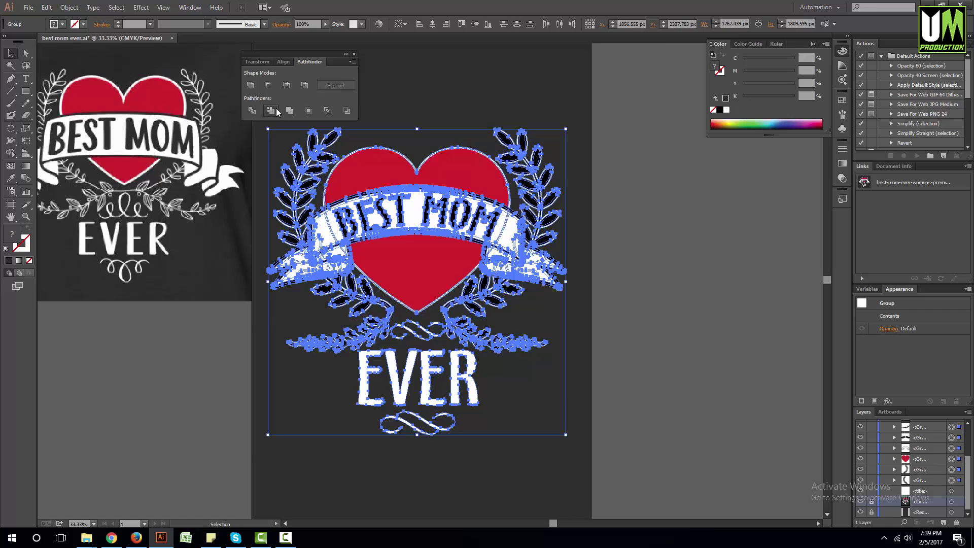
left_click(354, 55)
left_click(399, 94)
Select all black areas of the design with the Magic Wand, recolour them with the dark grey sampled from the background, and deselect.
scroll(445, 236, "up", 1)
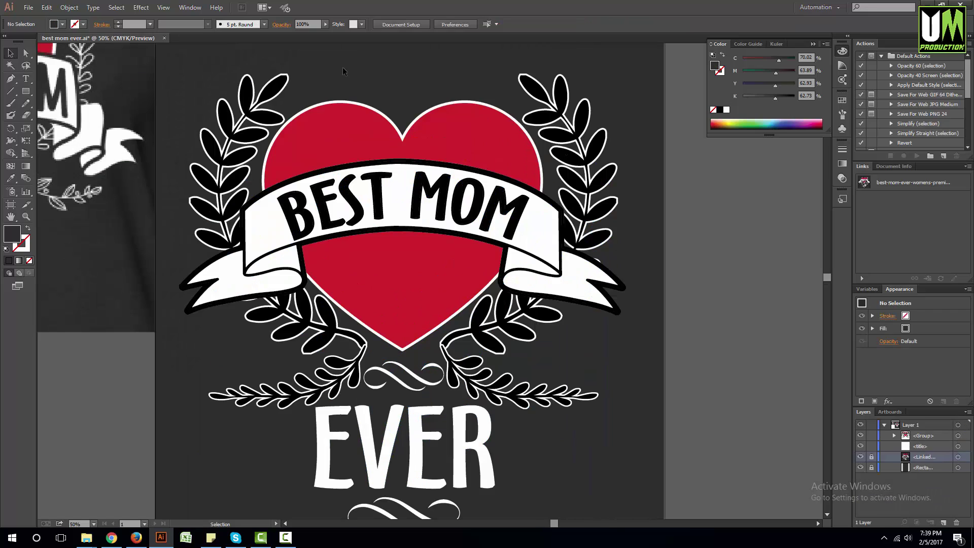
left_click(10, 65)
left_click(246, 92)
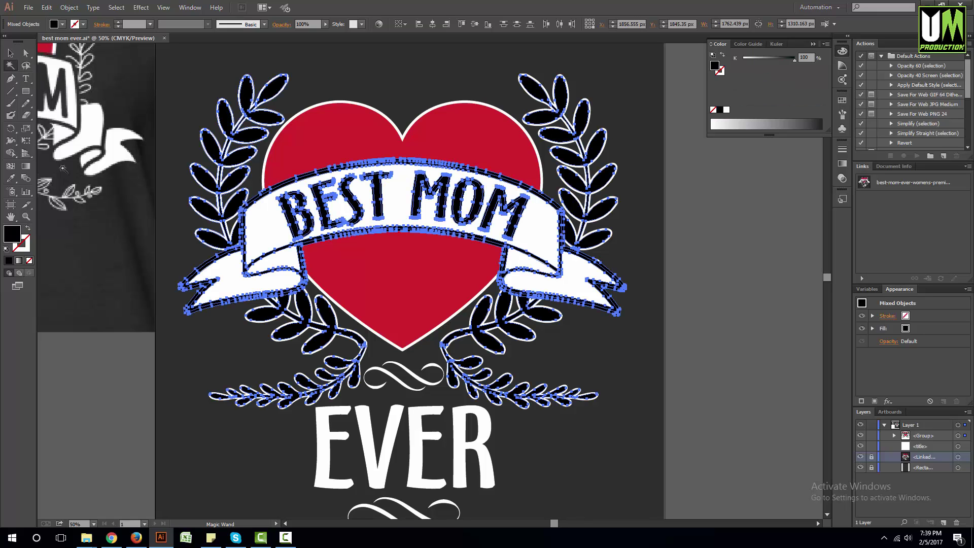
left_click(10, 178)
left_click(318, 75)
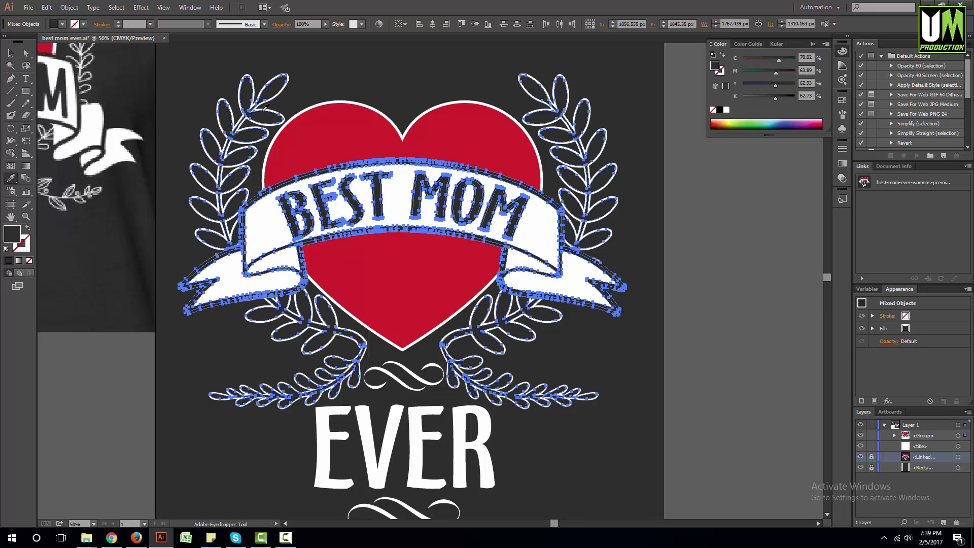
key("v")
left_click(349, 83)
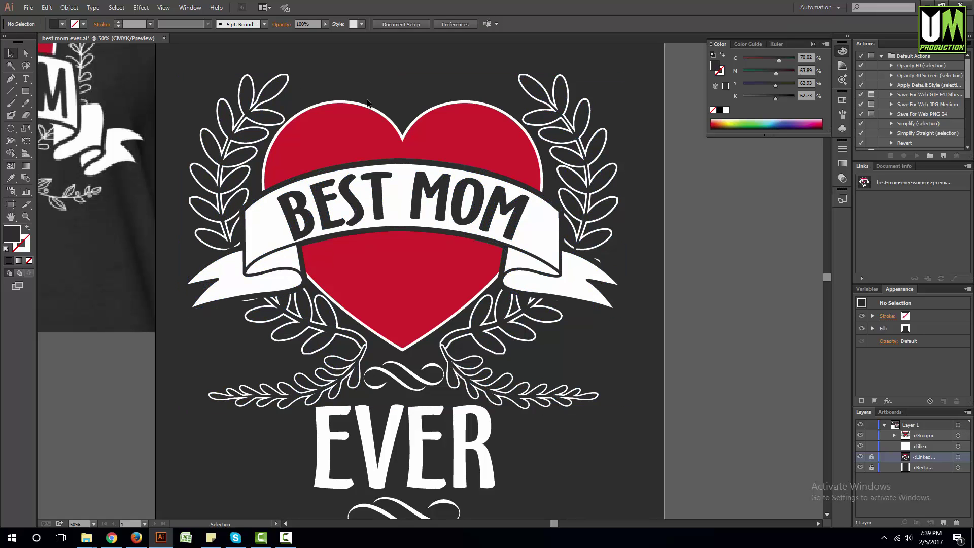
Compare the recoloured design with the reference shirt image, checking the laurels, banner, heart and lettering against the grey background.
scroll(383, 153, "down", 2)
scroll(384, 153, "down", 1)
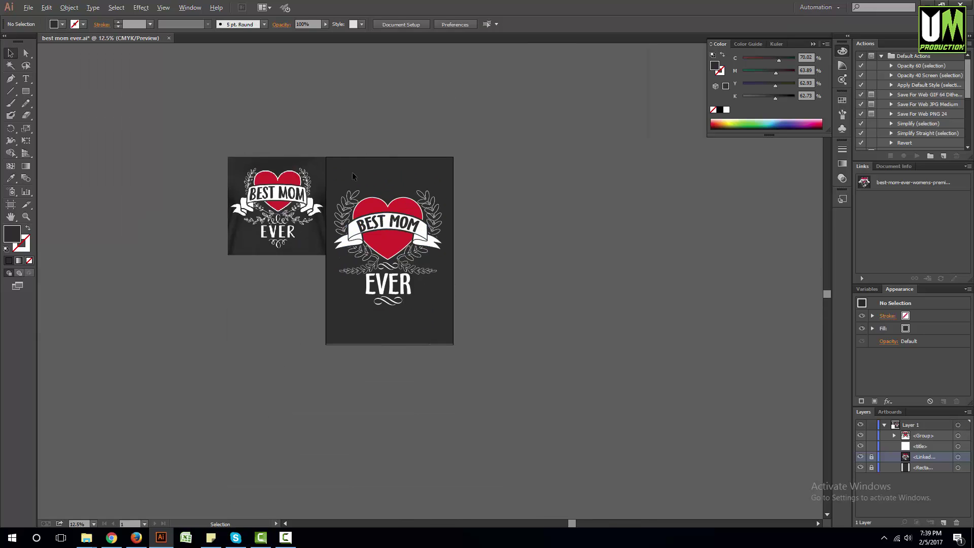
scroll(352, 172, "up", 3)
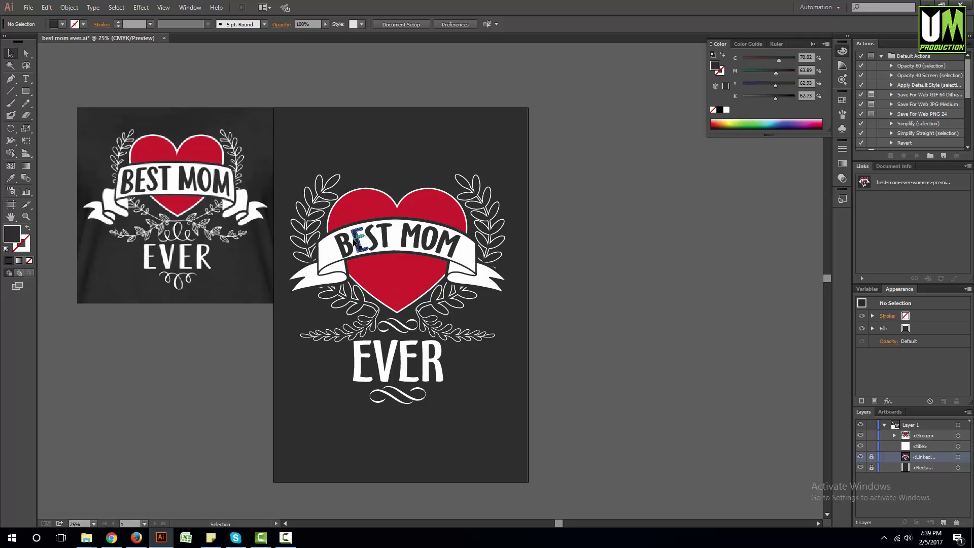
scroll(248, 241, "up", 1)
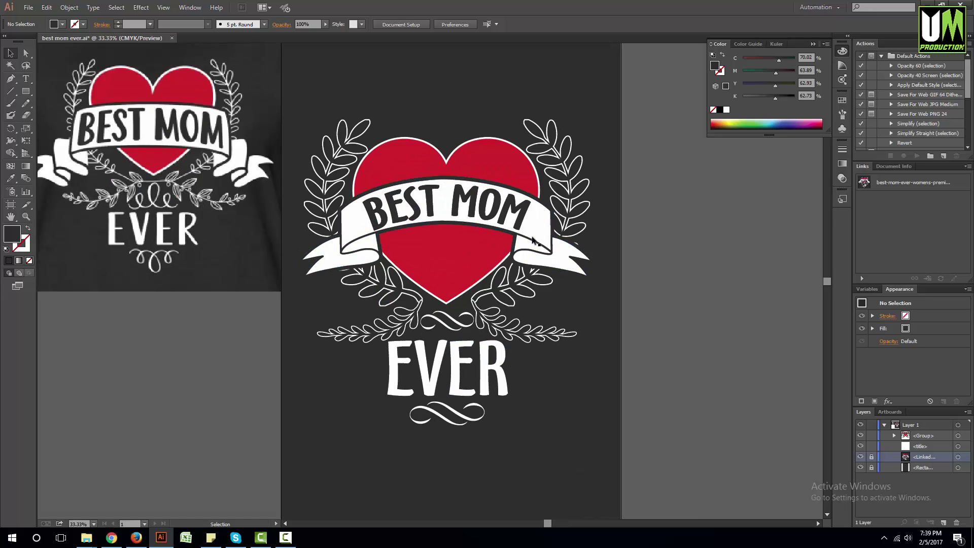
scroll(247, 188, "up", 2)
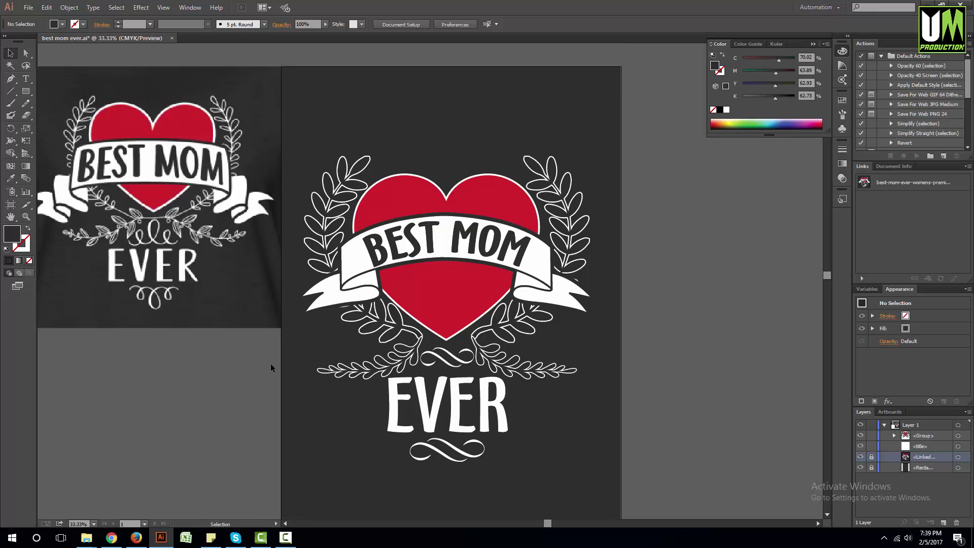
left_click_drag(548, 524, 545, 524)
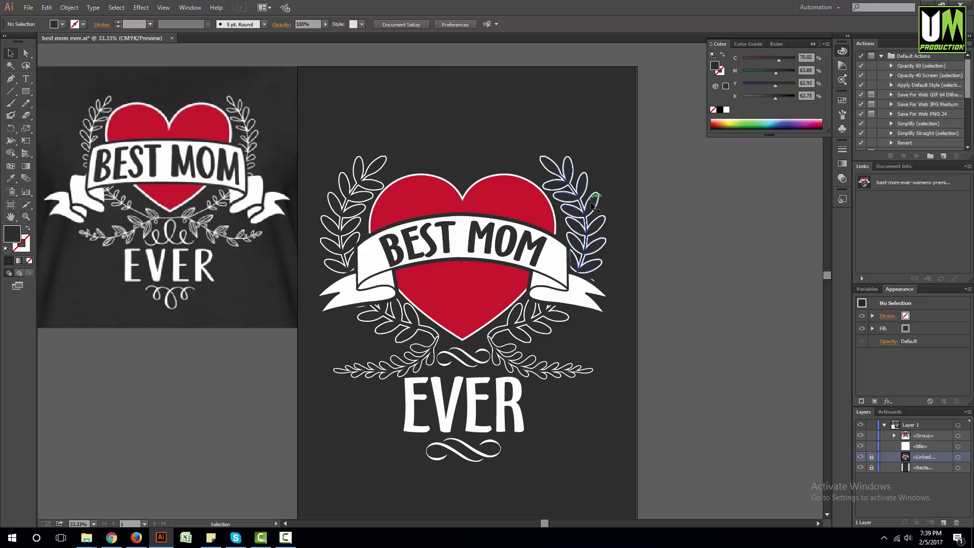
scroll(596, 147, "down", 1)
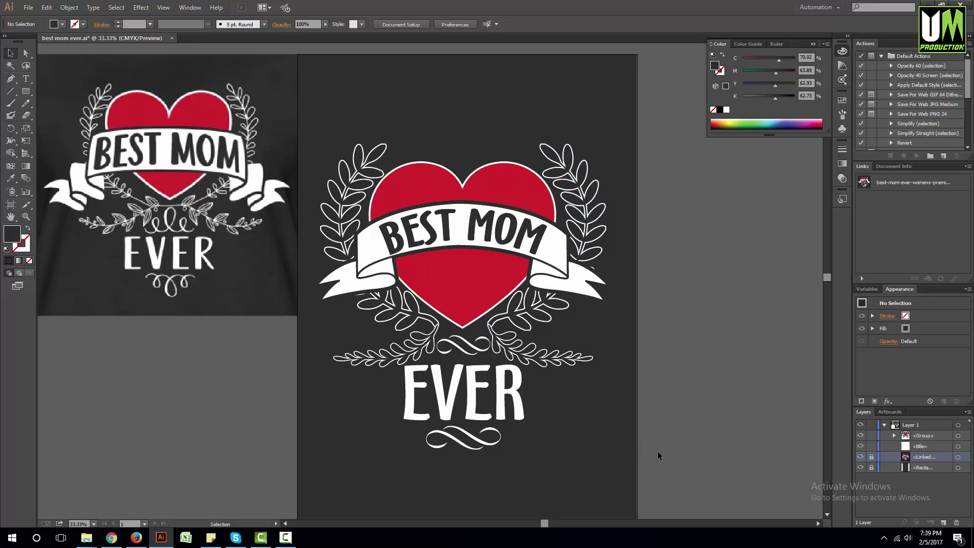
left_click_drag(658, 455, 326, 114)
left_click(330, 109)
scroll(431, 182, "down", 1)
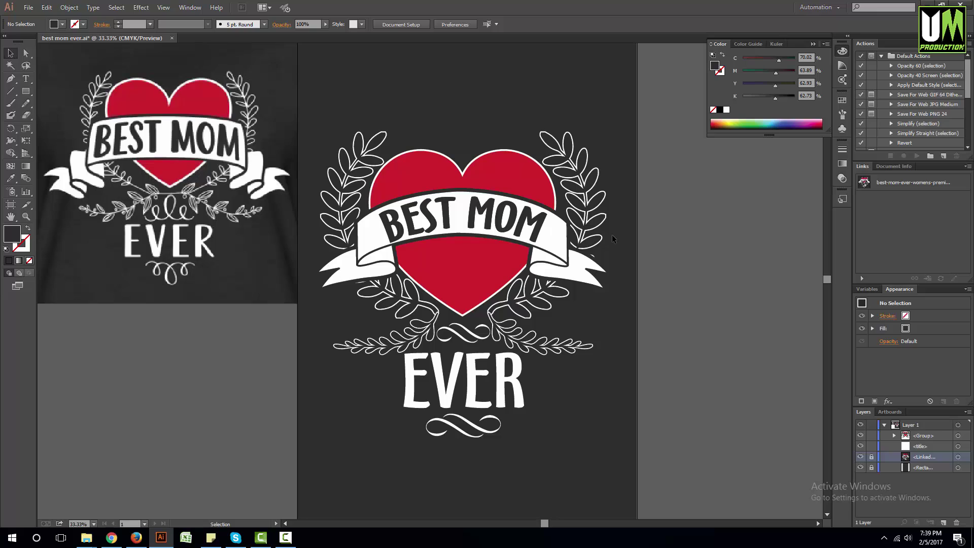
scroll(604, 193, "down", 2)
scroll(603, 186, "up", 1)
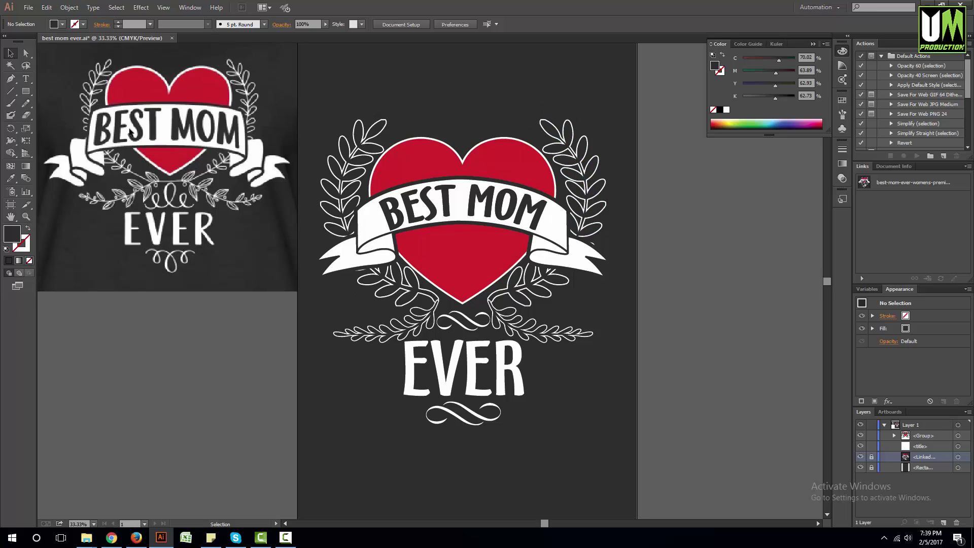
scroll(603, 323, "up", 1)
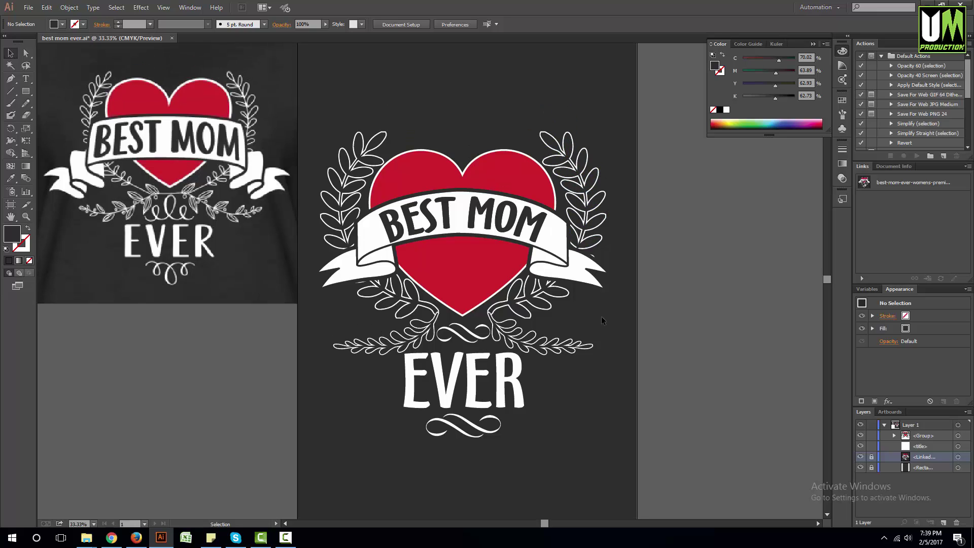